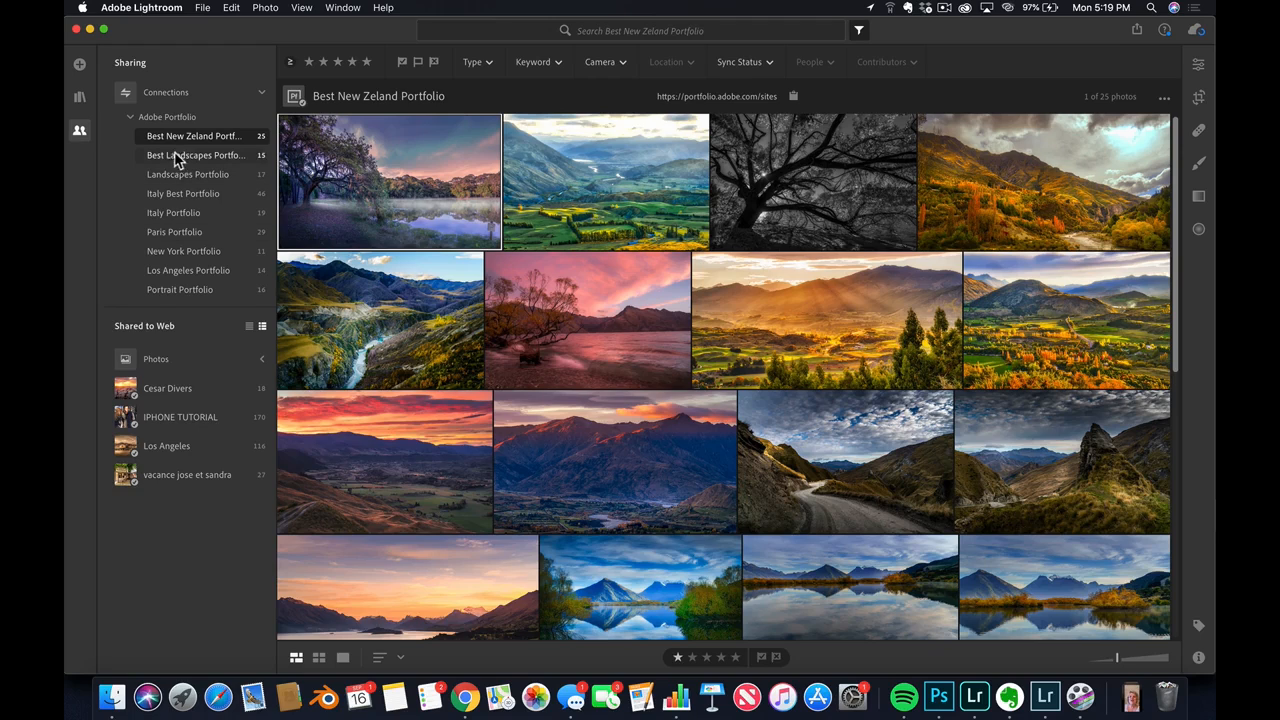
Look through the albums shared to Adobe Portfolio, including the landscape and Italy ones, and return to Best New Zeland Portfolio
click(180, 119)
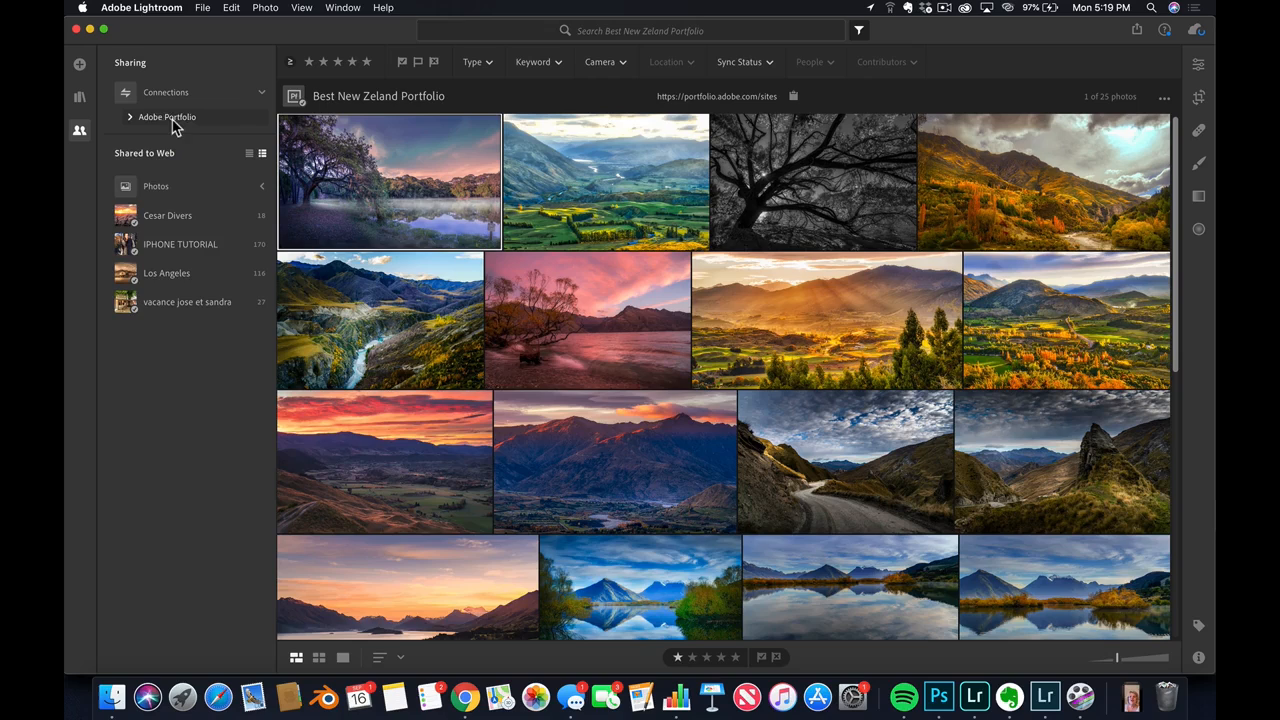
click(129, 118)
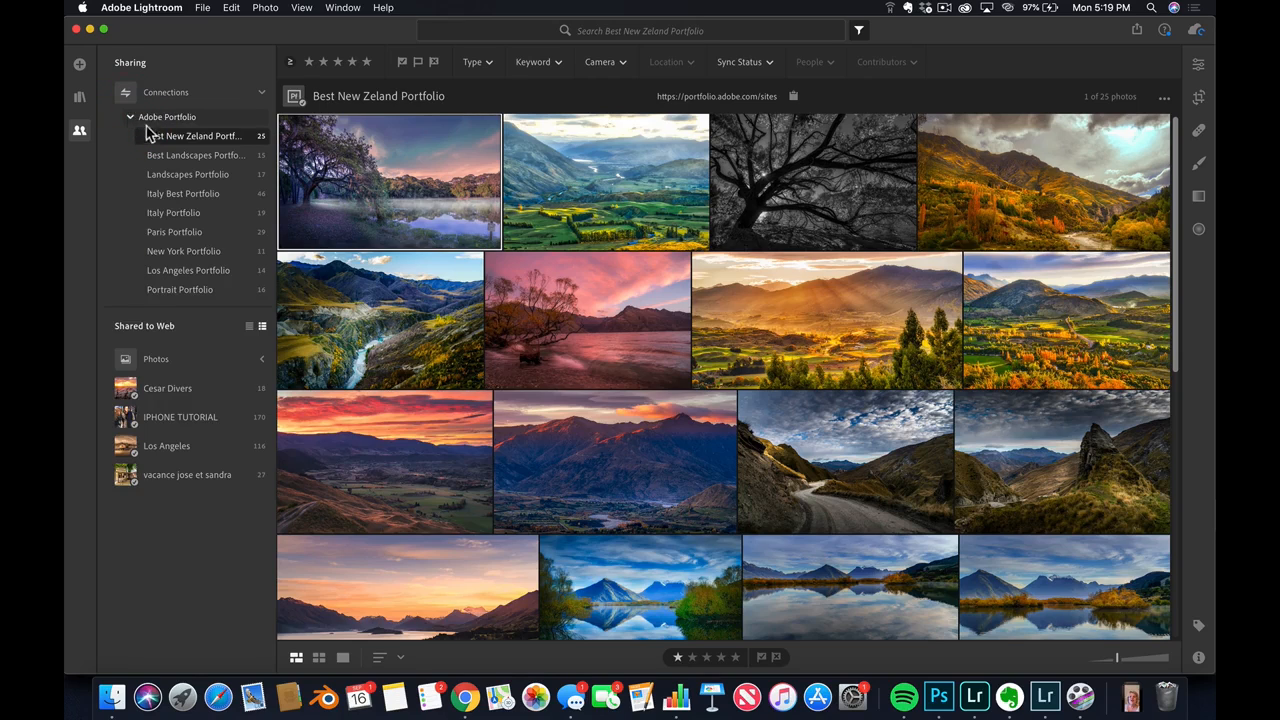
click(180, 157)
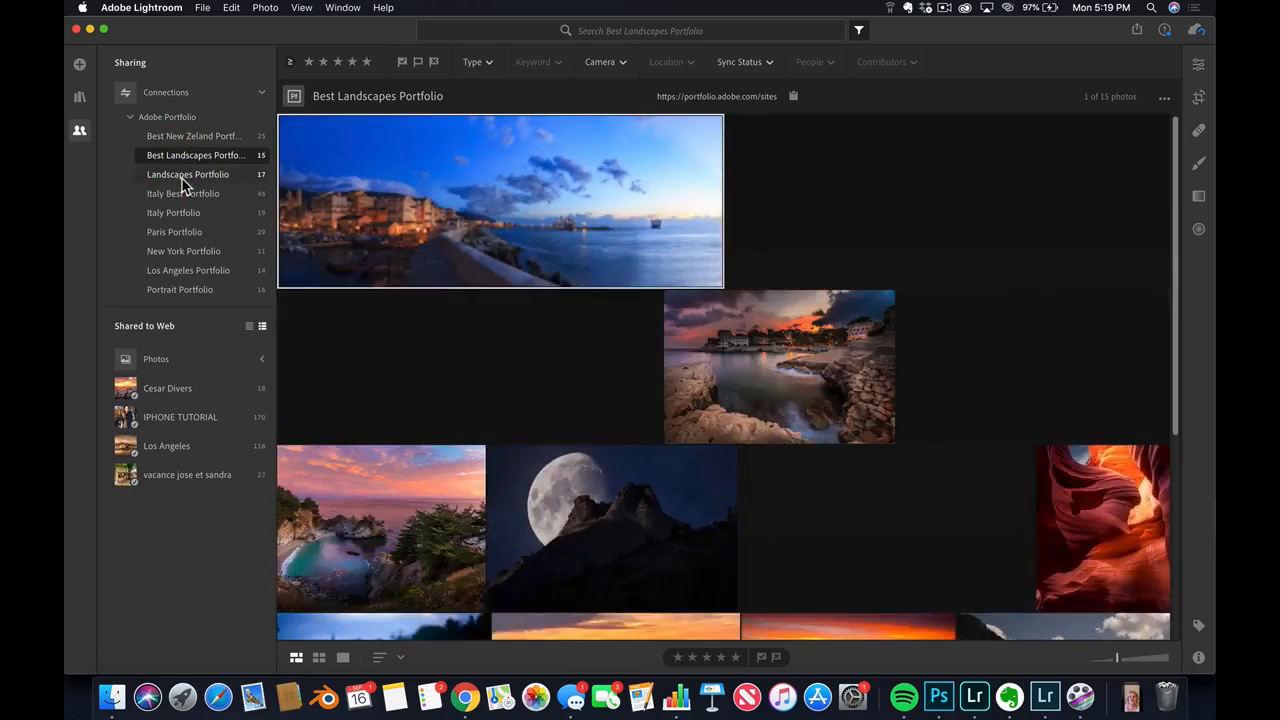
click(183, 178)
click(178, 195)
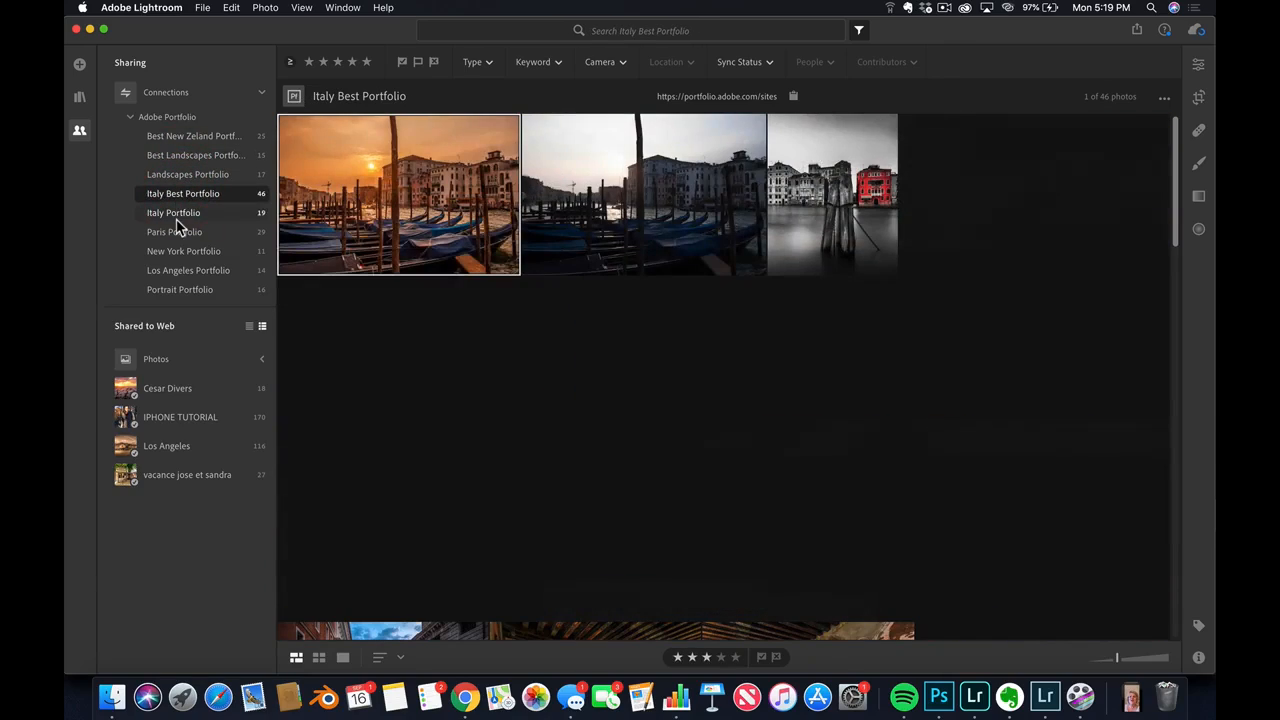
click(175, 215)
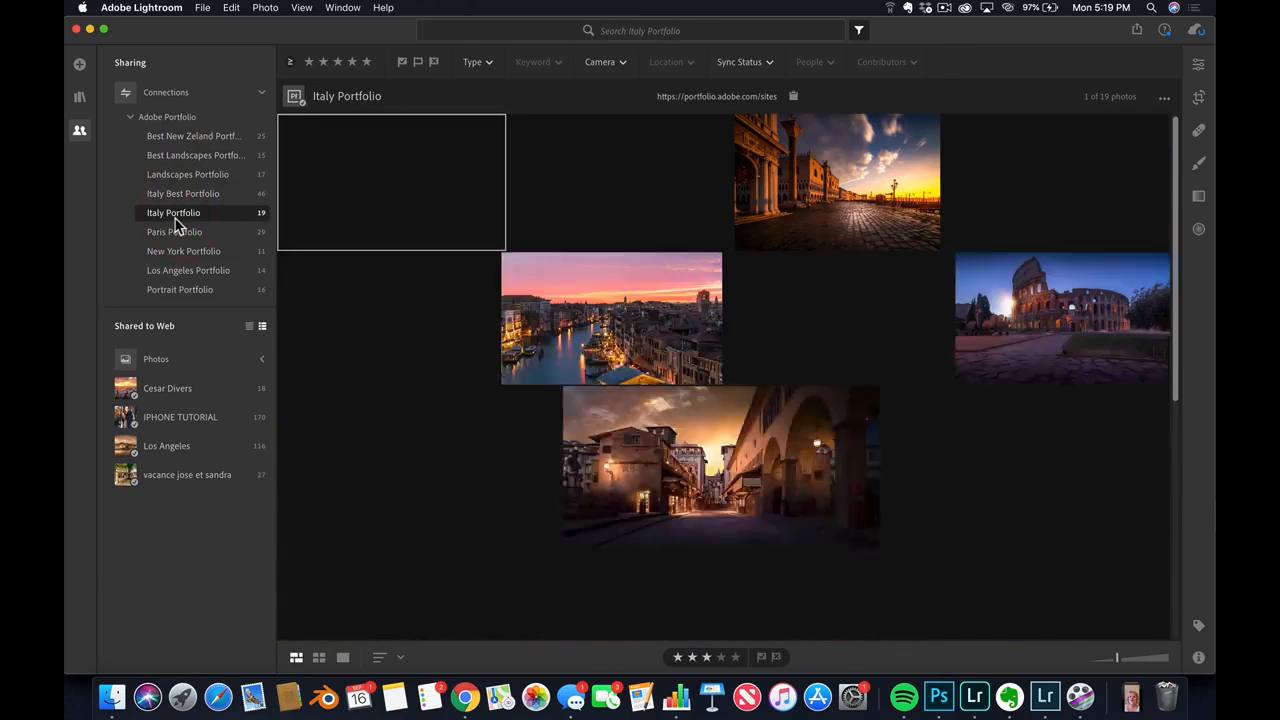
click(189, 137)
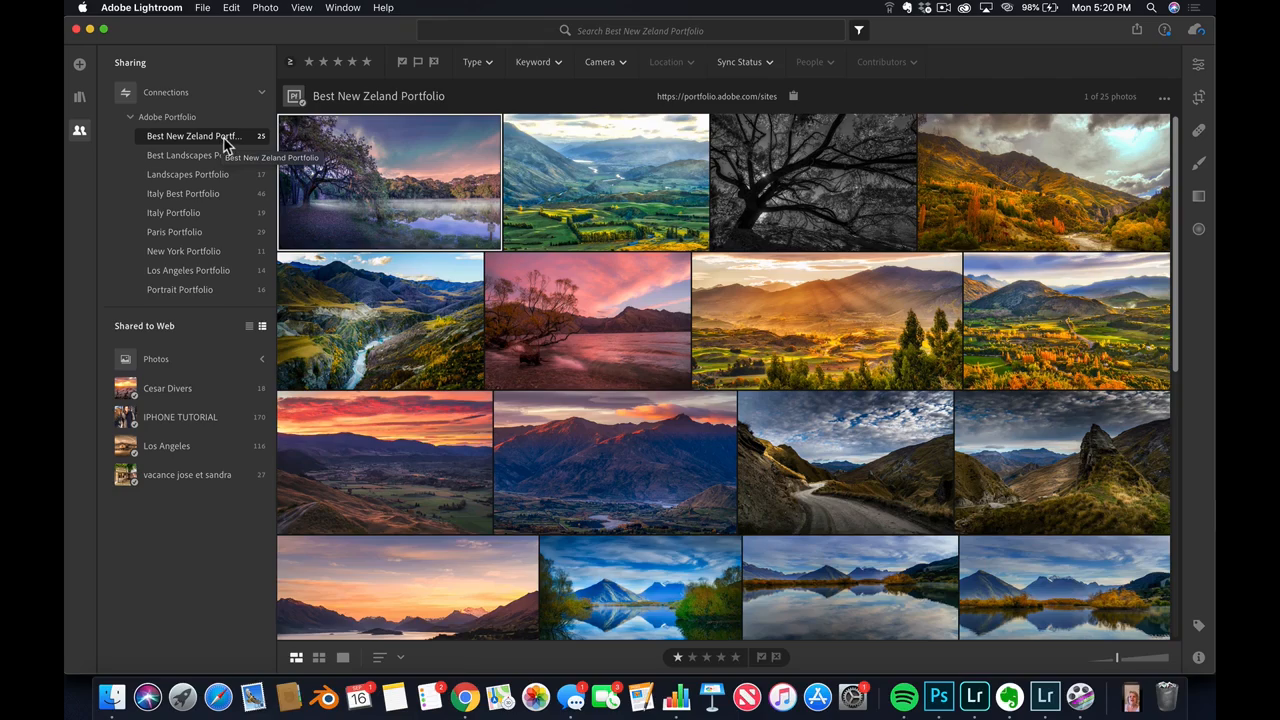
click(220, 176)
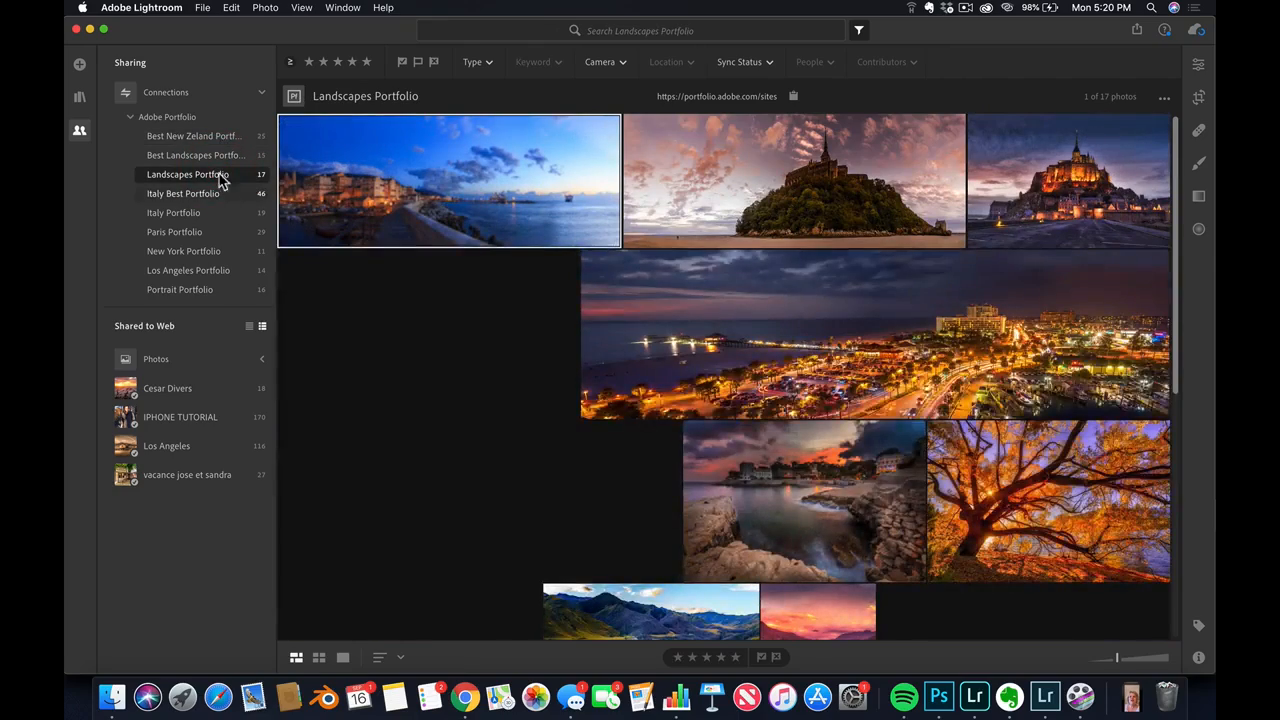
click(222, 137)
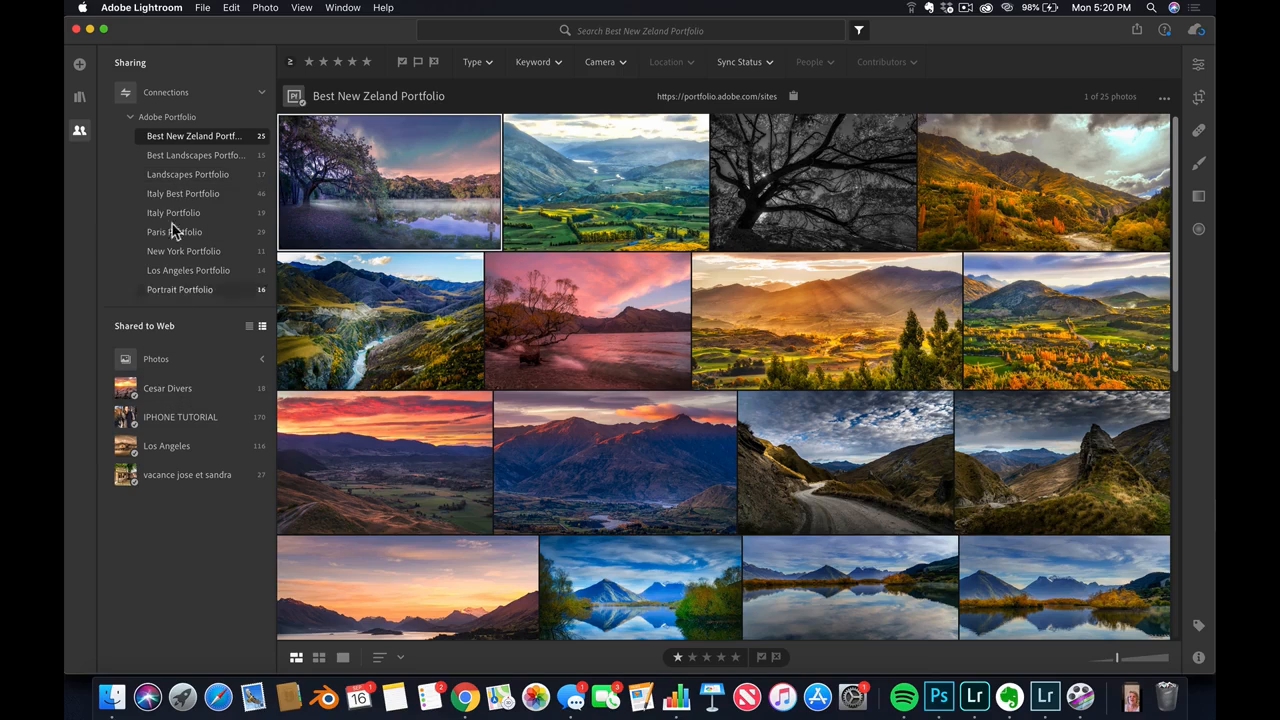
Create a folder named Telp among the albums in the My Photos library
click(79, 98)
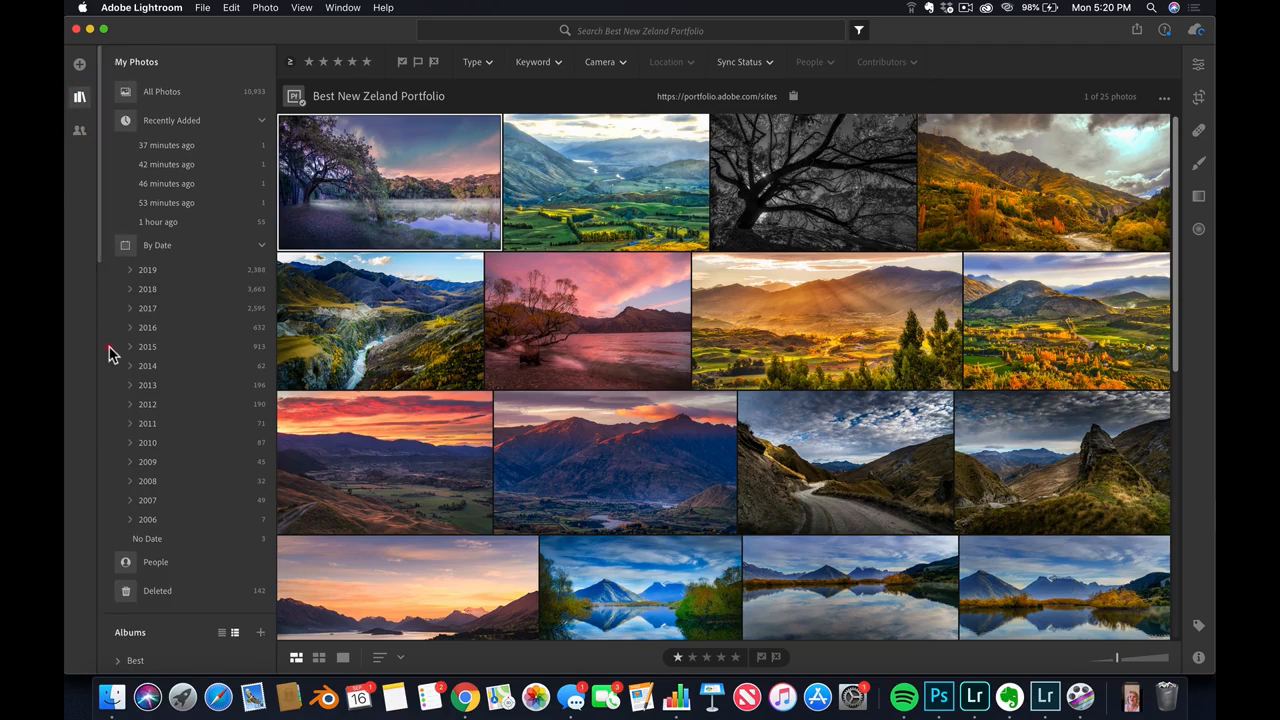
drag(101, 252, 97, 470)
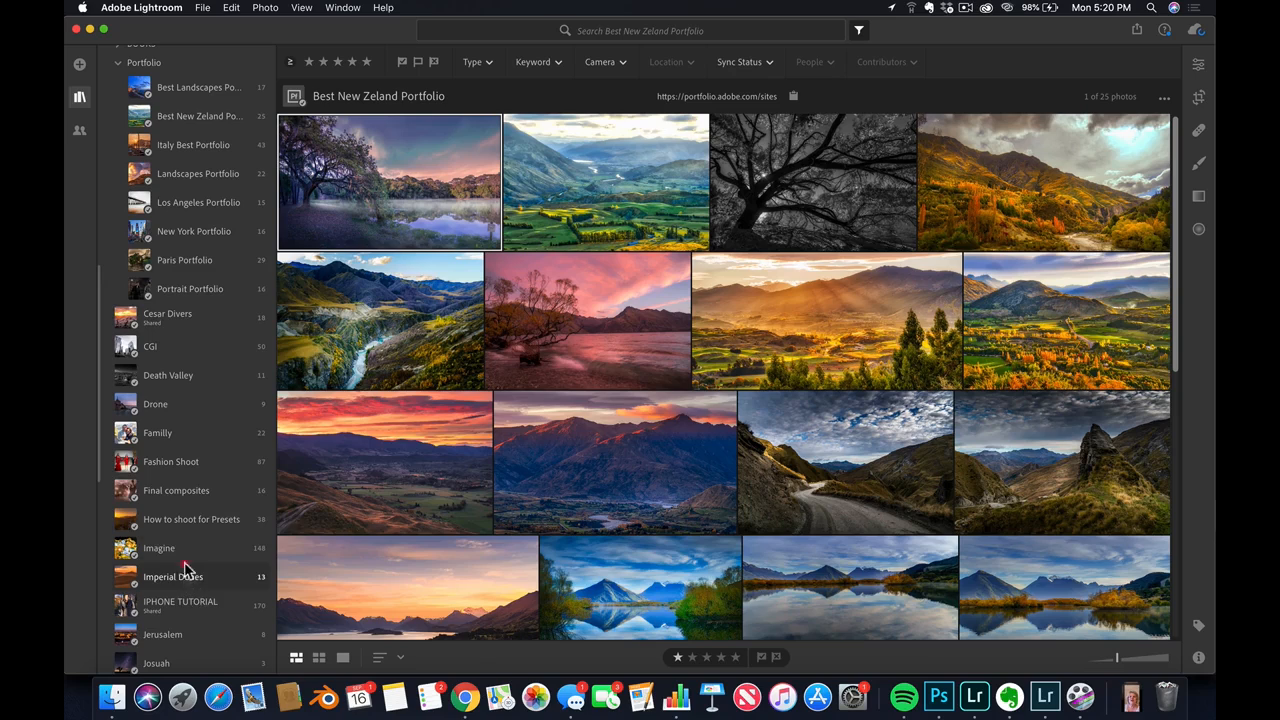
drag(186, 568, 203, 124)
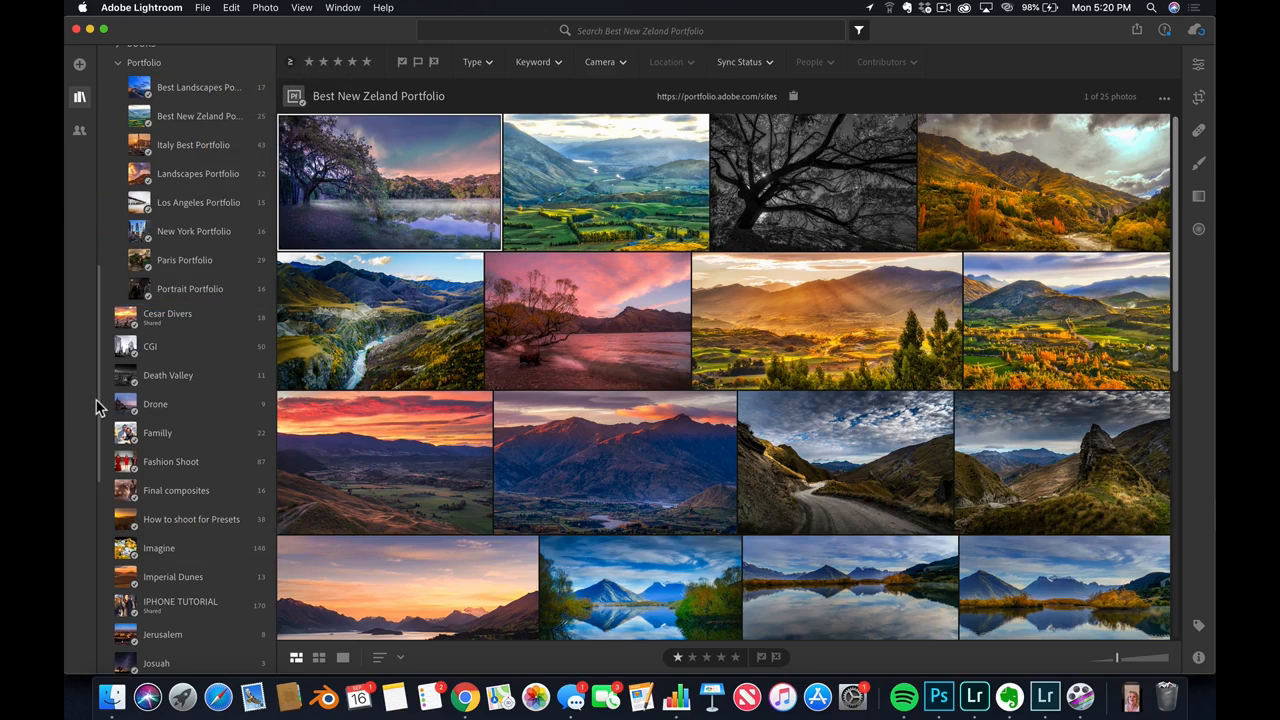
drag(96, 400, 97, 334)
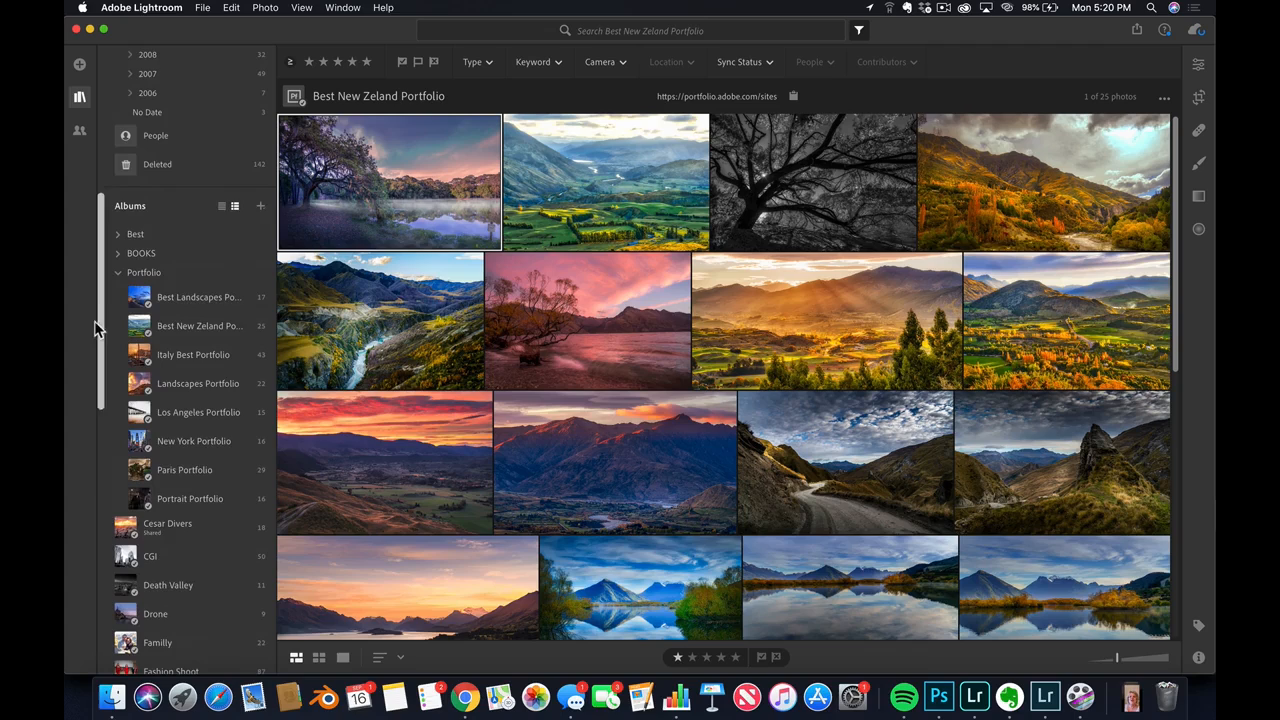
click(261, 205)
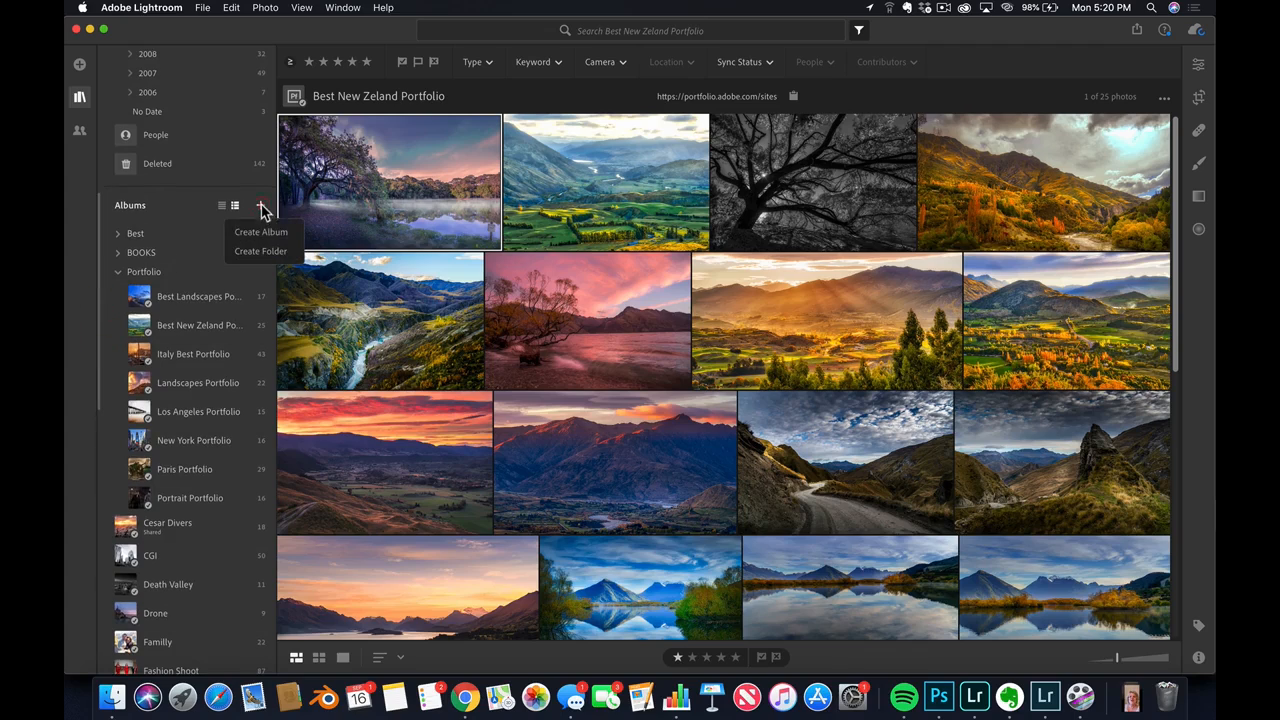
click(277, 256)
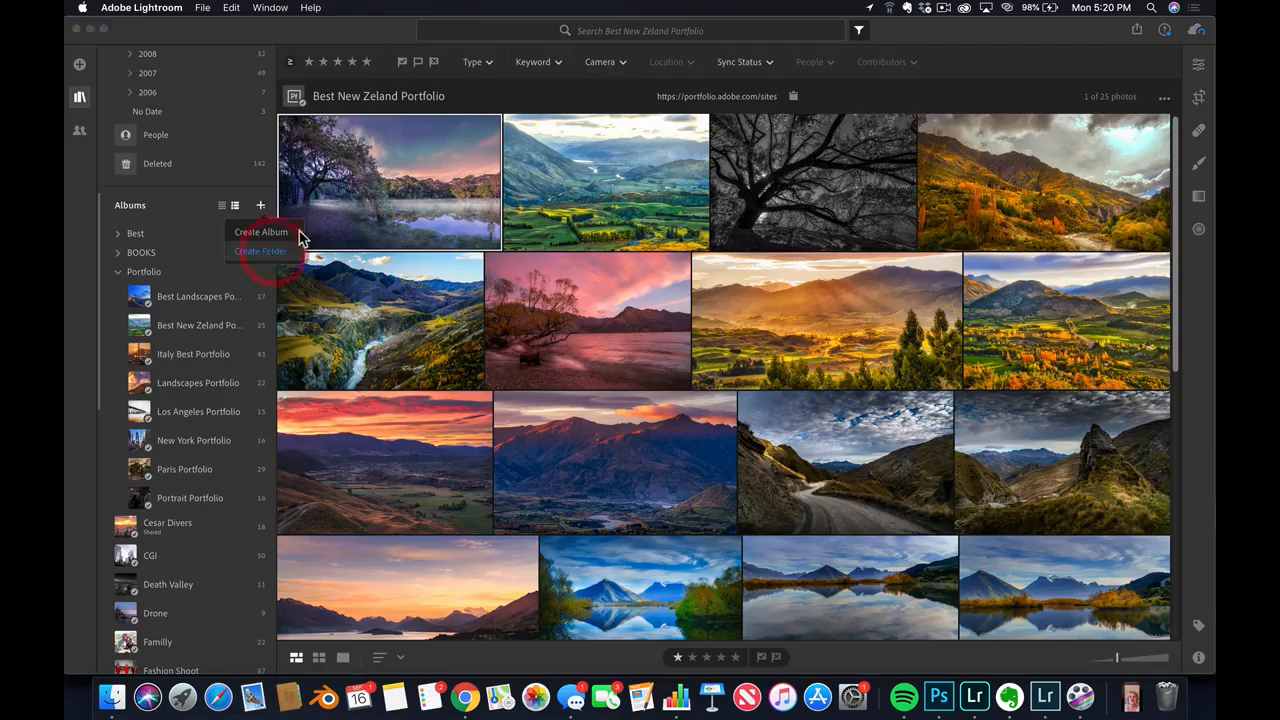
text(Tel)
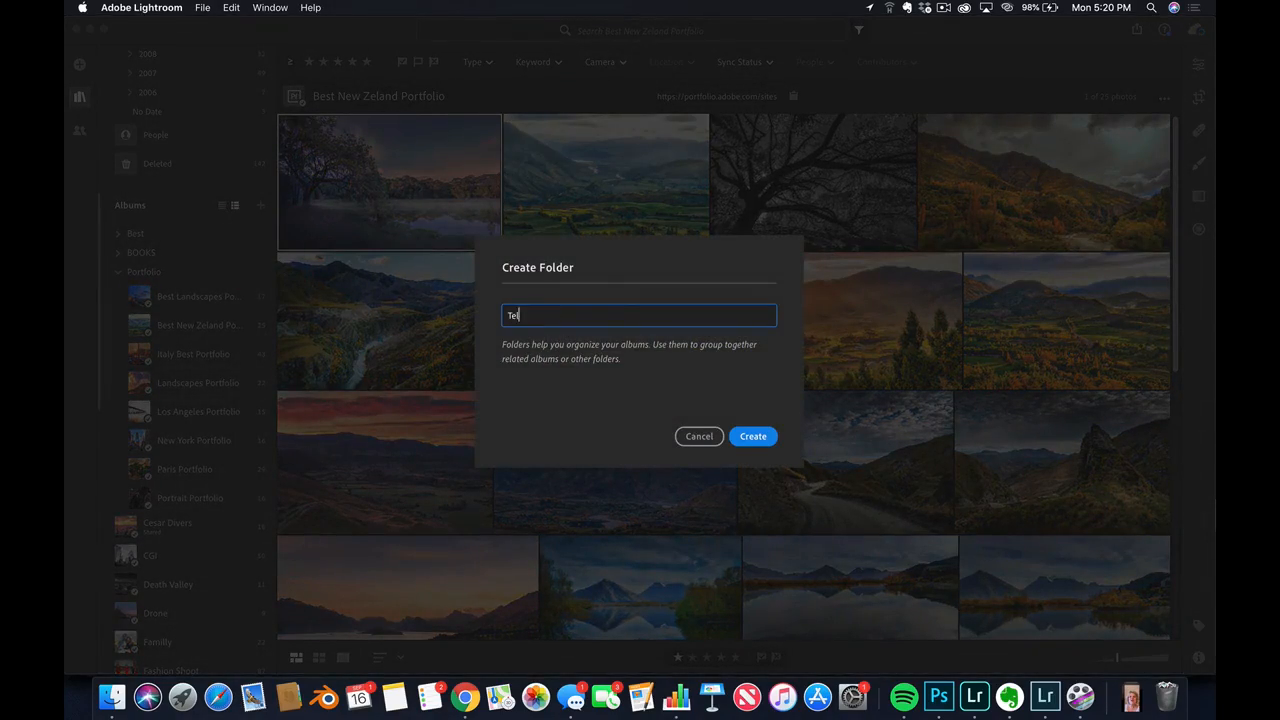
text(p)
key(Return)
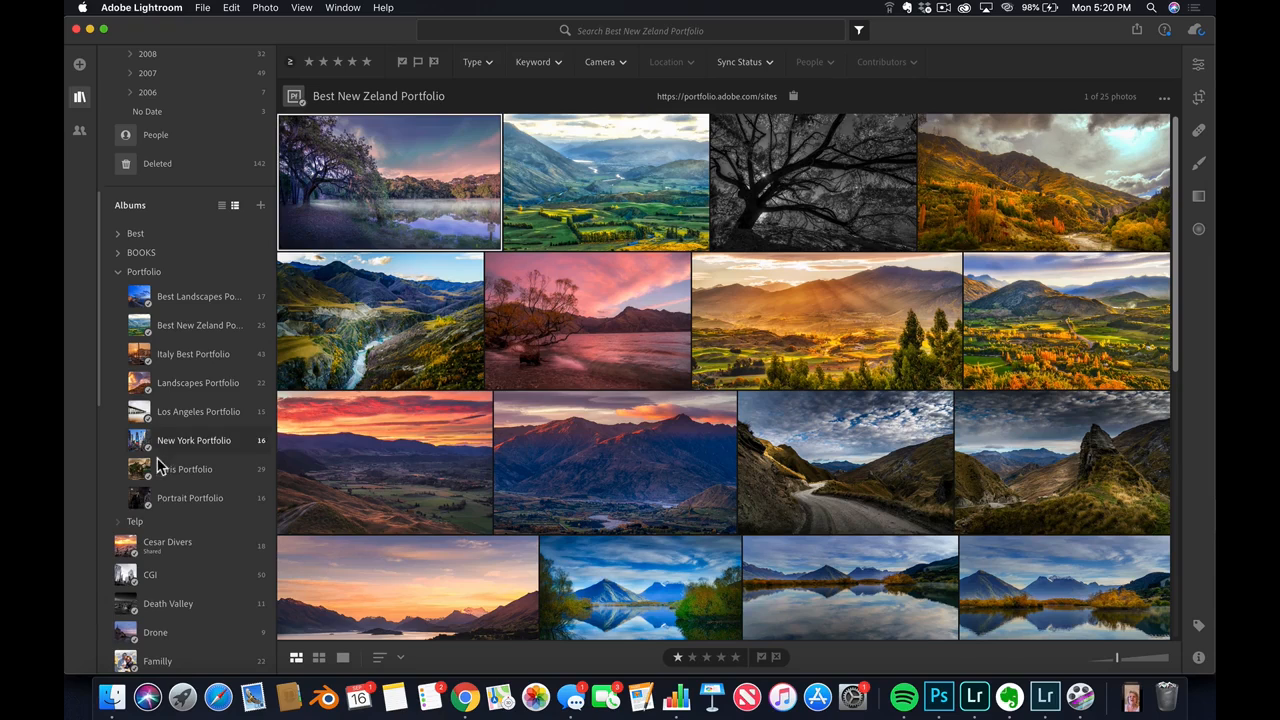
Move the shared album just below the Telp folder, plus the CGI and Final composites albums, into Telp
drag(106, 346, 100, 412)
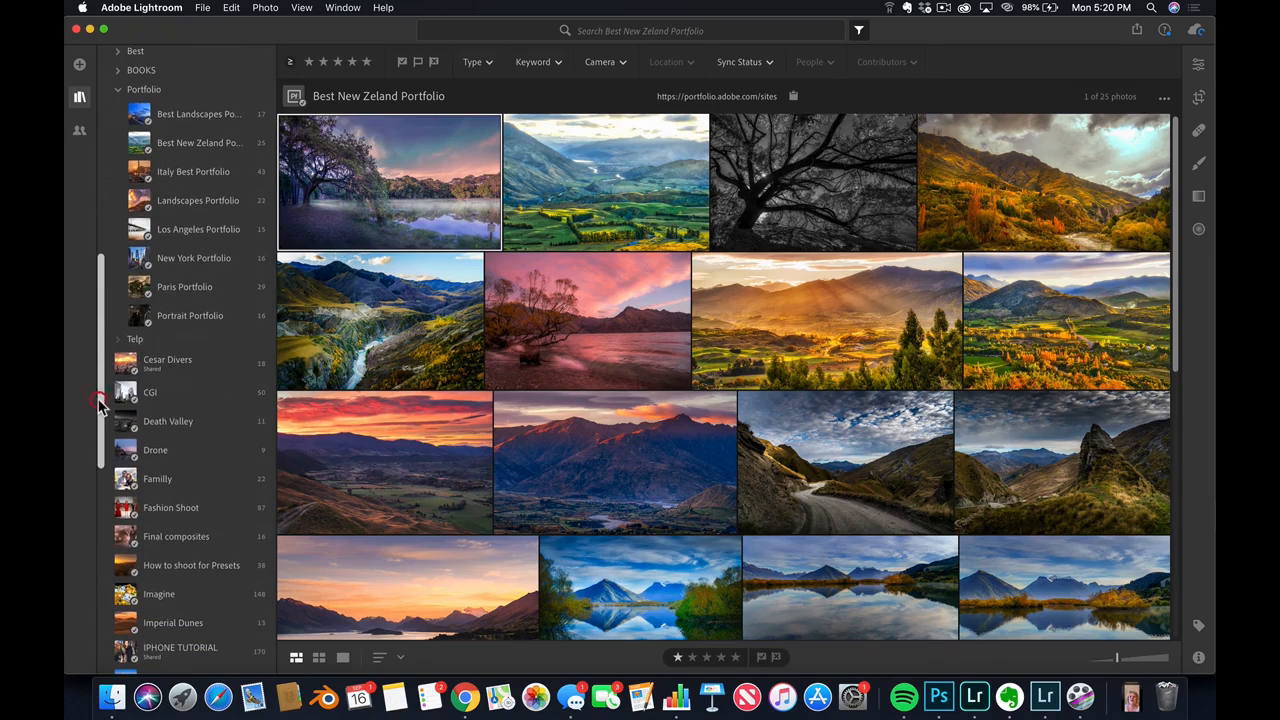
drag(157, 368, 155, 340)
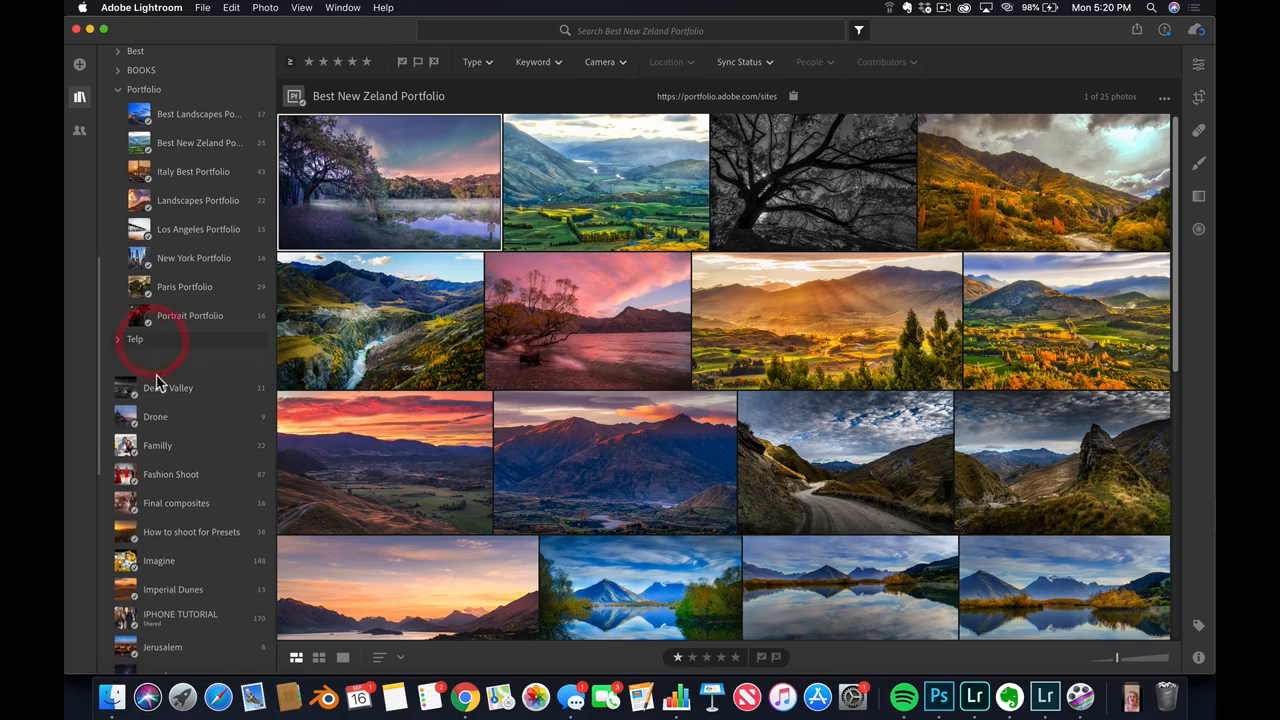
click(118, 339)
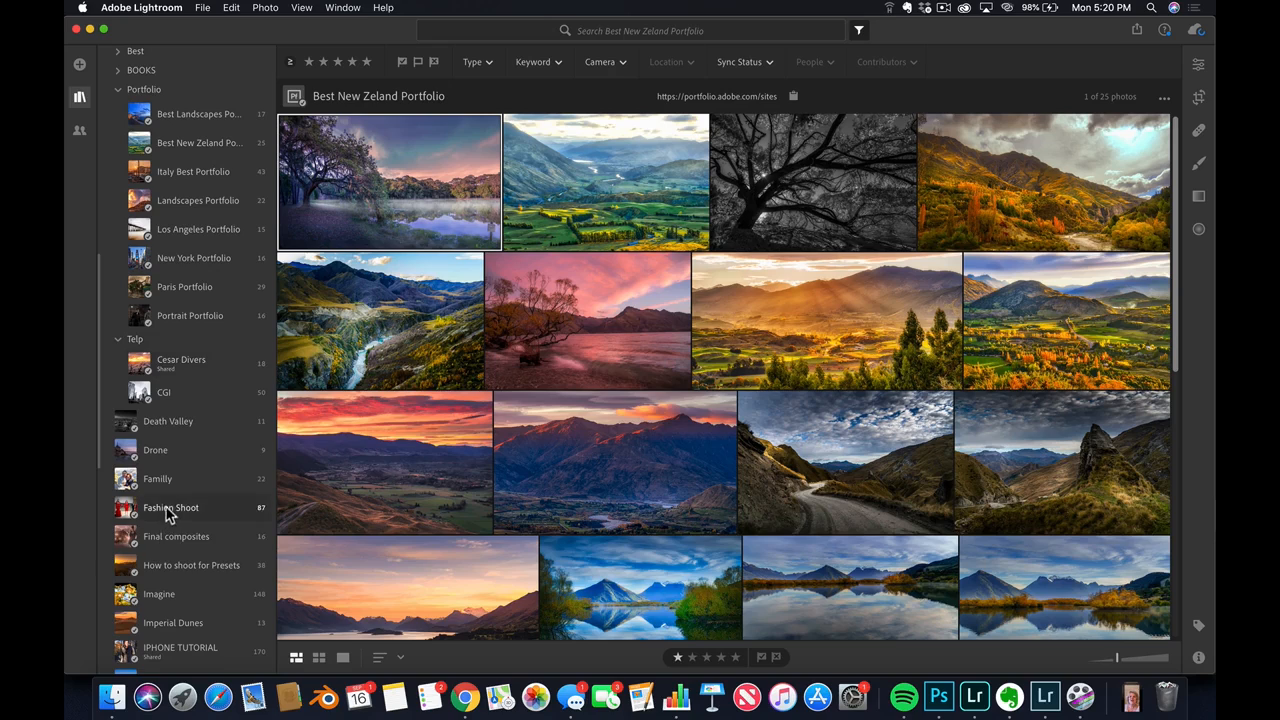
drag(195, 545, 183, 388)
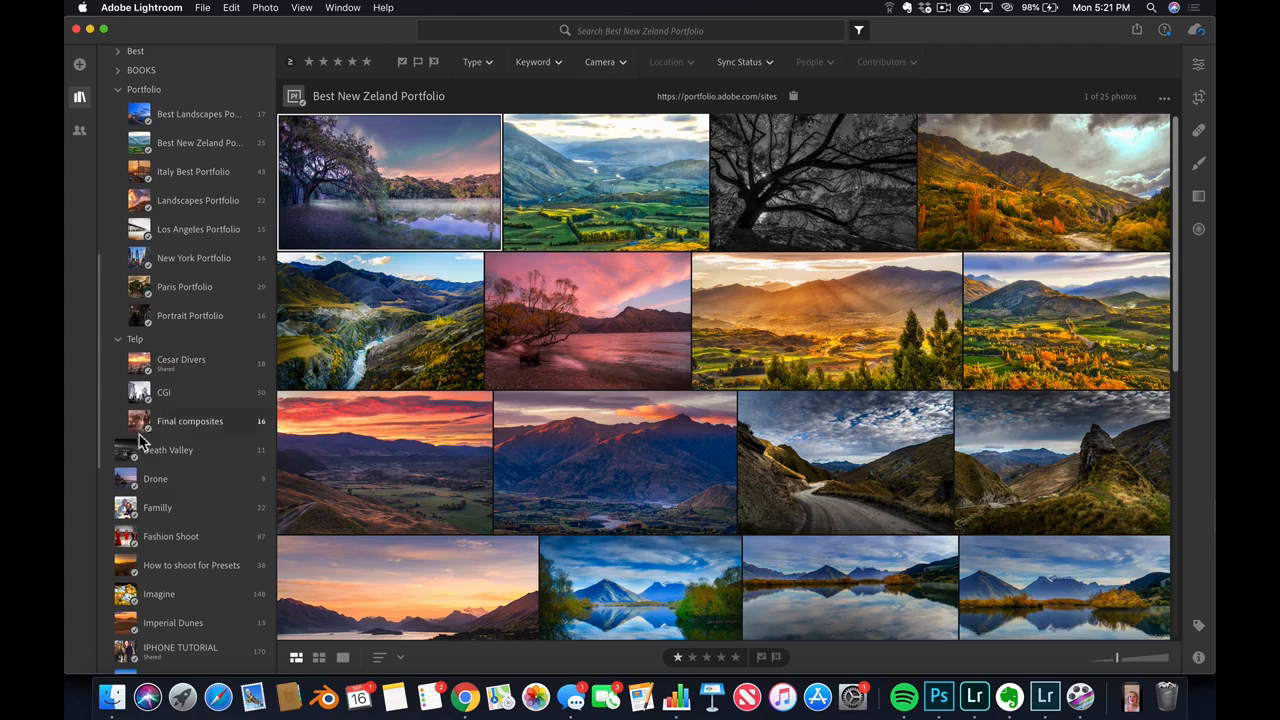
Look through the Portfolio folder's Best Landscapes and Best New Zeland albums and examine the latter's sharing options
click(140, 89)
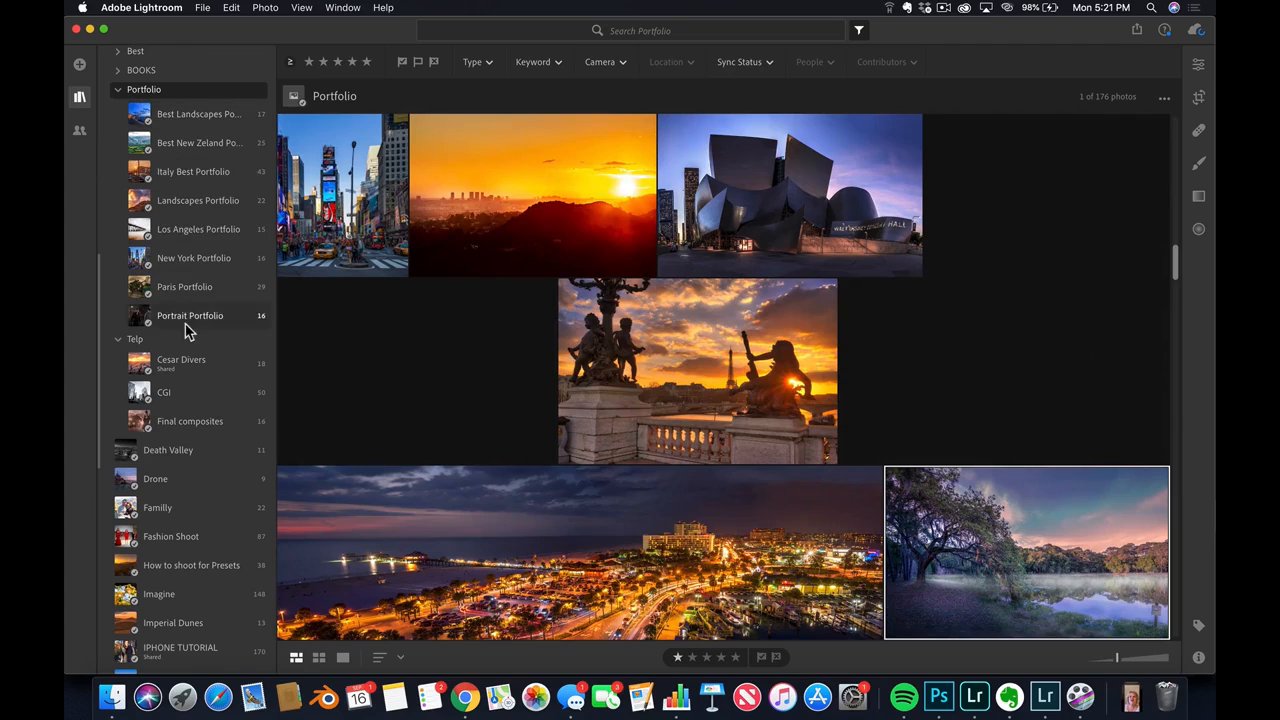
click(203, 124)
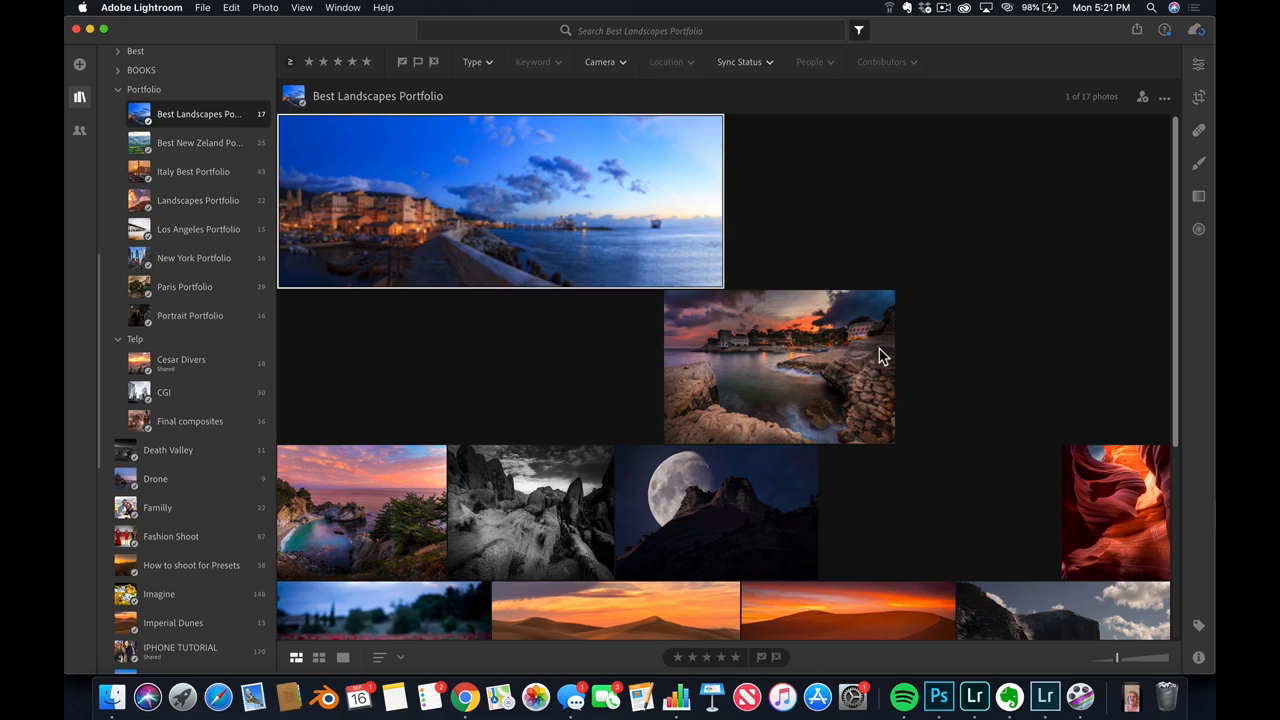
click(197, 147)
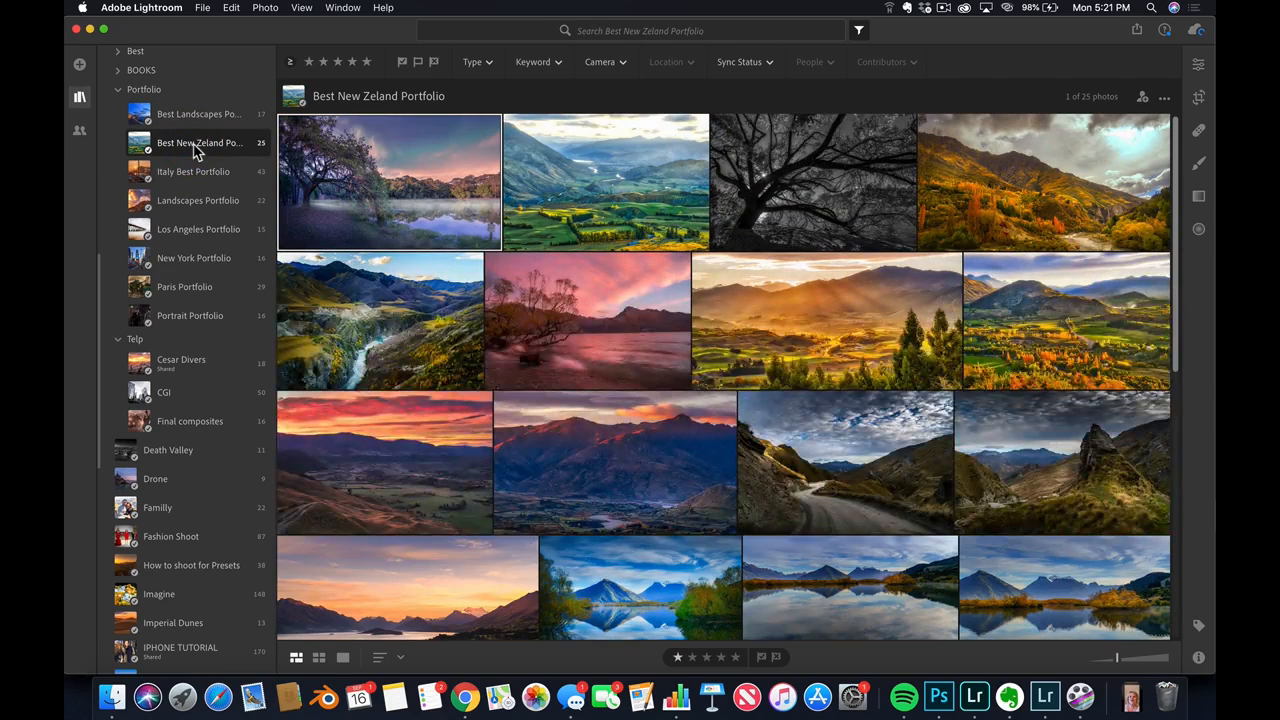
right_click(228, 142)
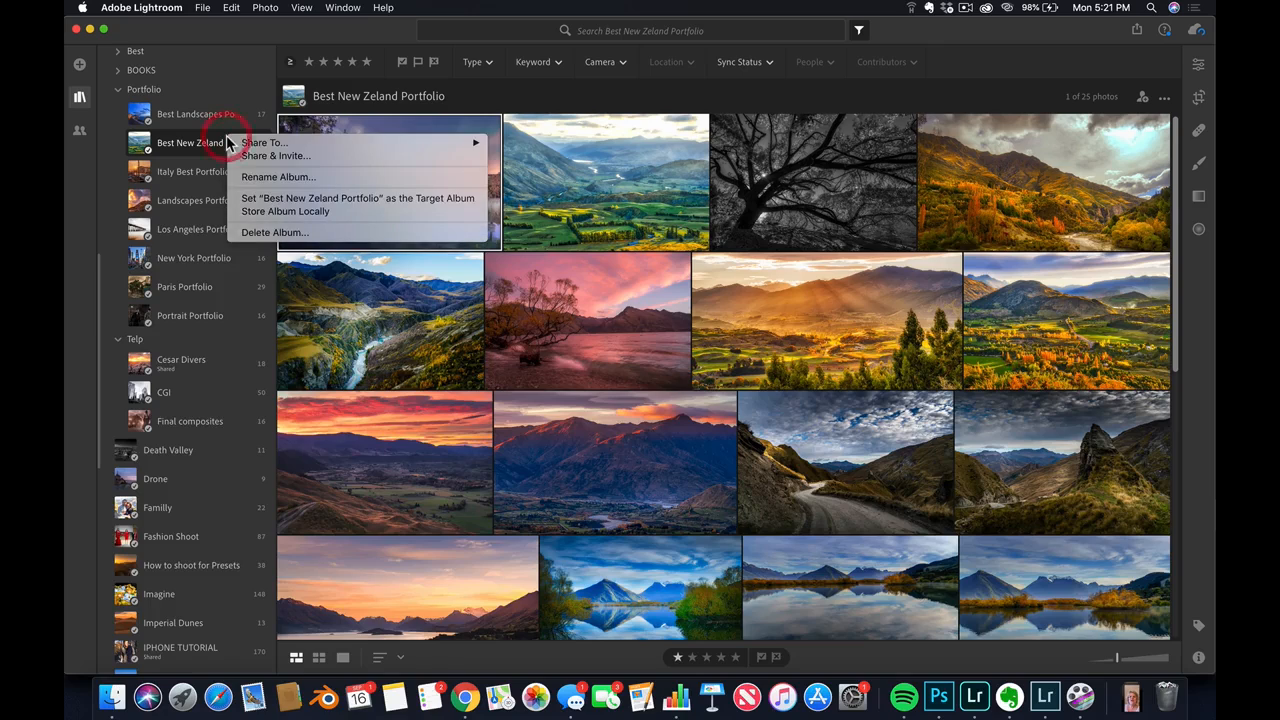
mouse_move(393, 142)
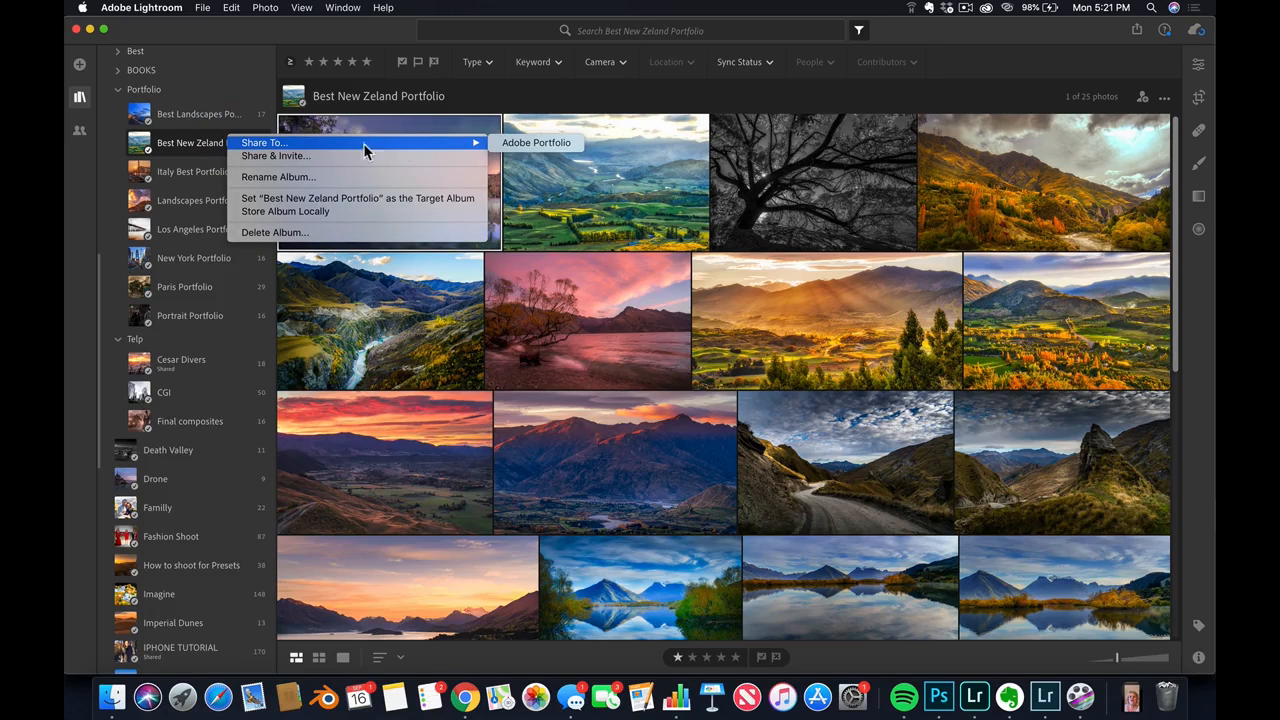
click(213, 116)
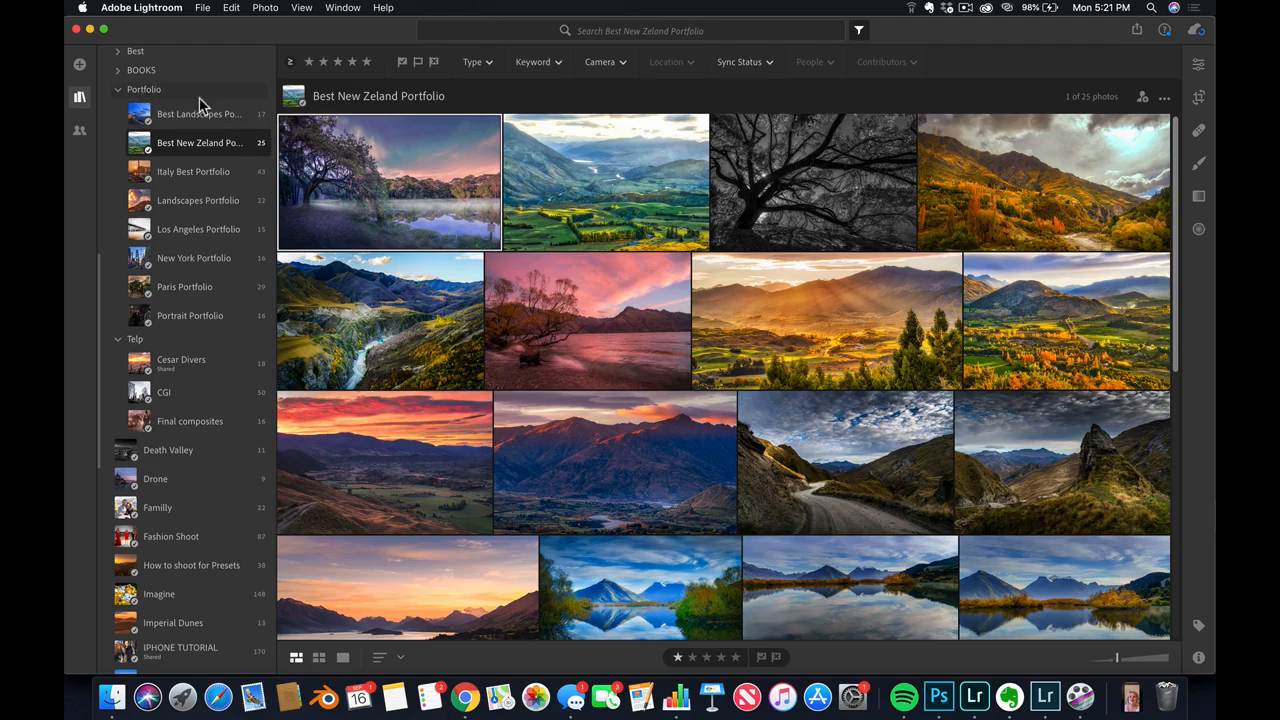
View the whole Portfolio folder, and examine the sharing options of its Best Landscapes Portfolio album
click(185, 92)
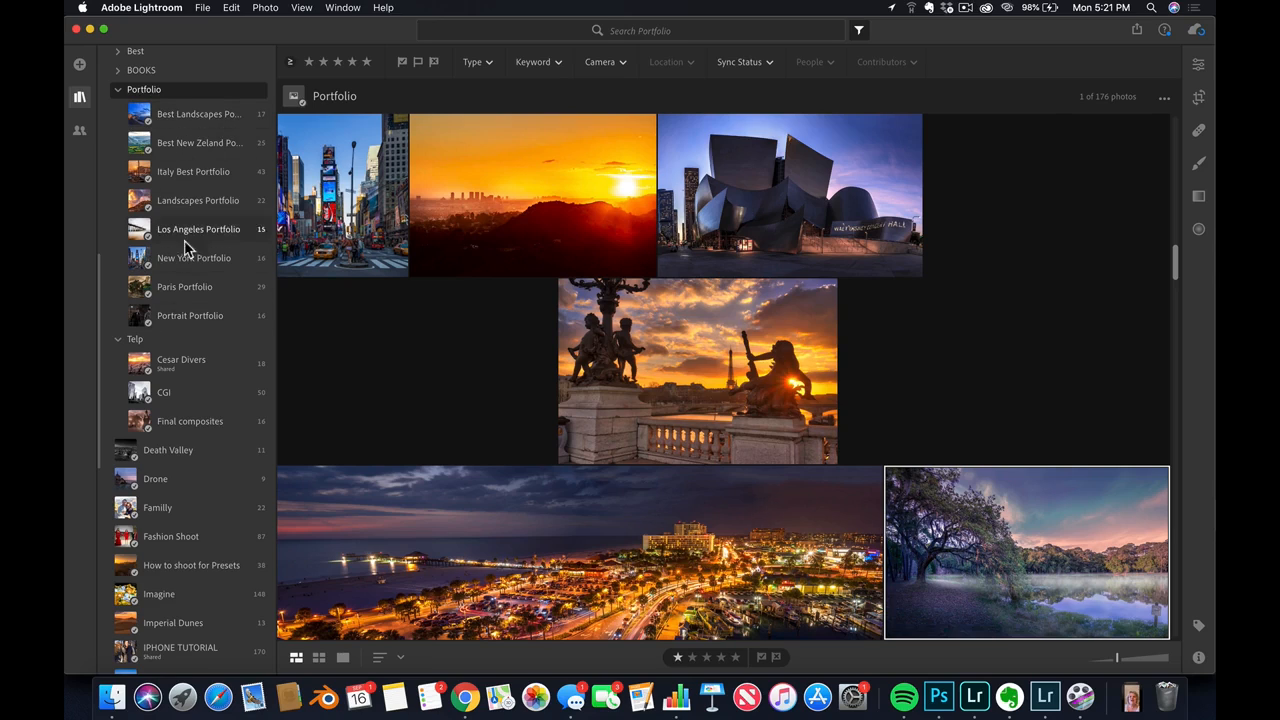
click(240, 116)
right_click(243, 116)
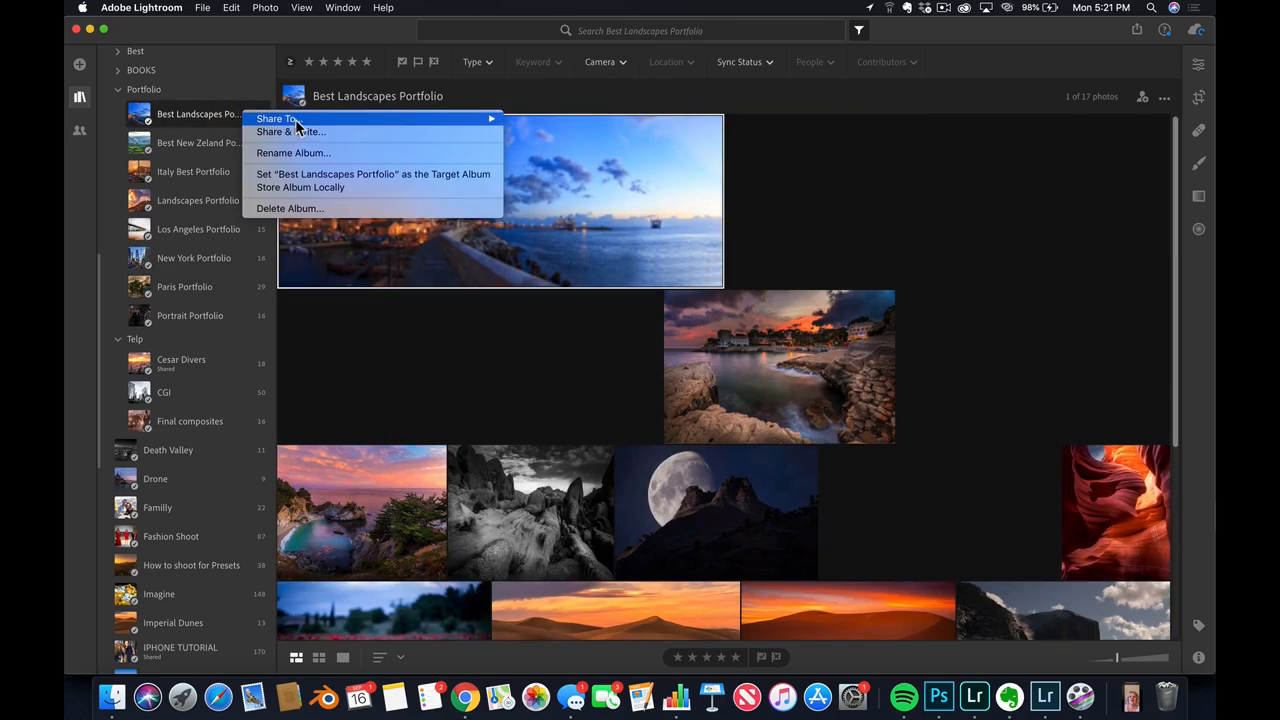
mouse_move(292, 119)
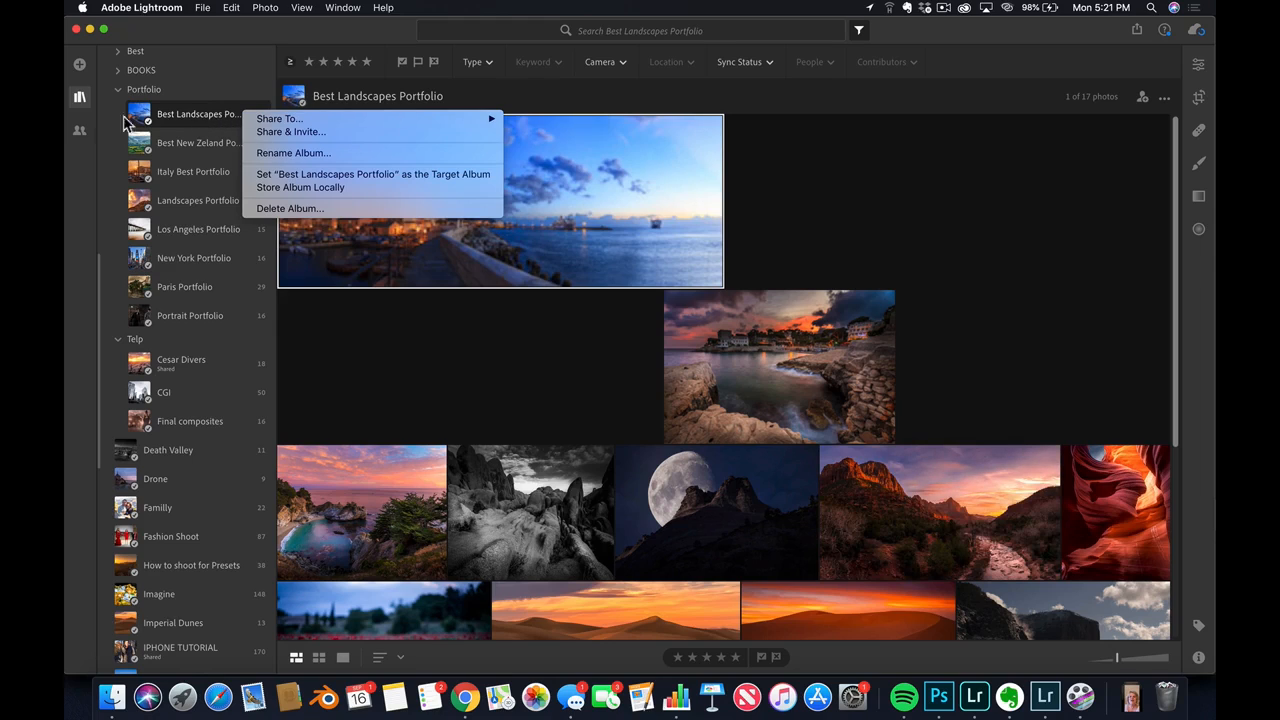
click(80, 136)
Show the Best New Zeland Portfolio under the Adobe Portfolio sharing connection and open its portfolio.adobe.com/sites link in Chrome
click(80, 134)
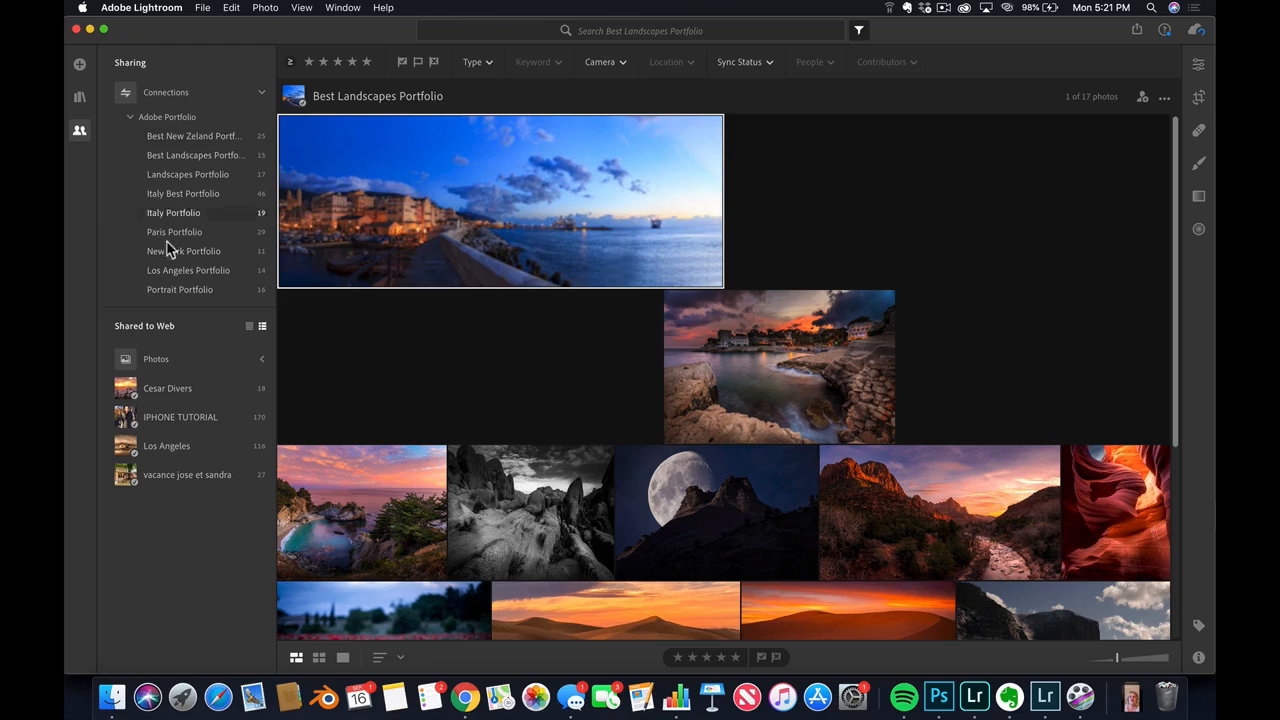
click(196, 138)
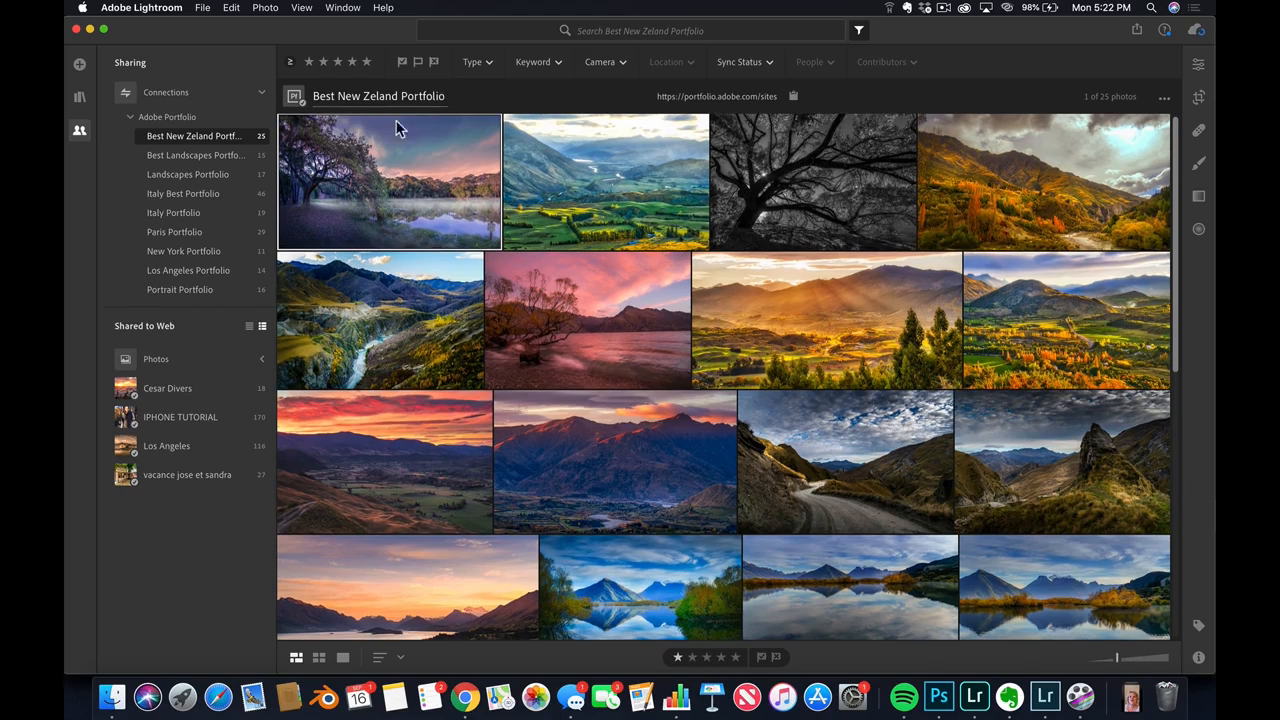
click(715, 97)
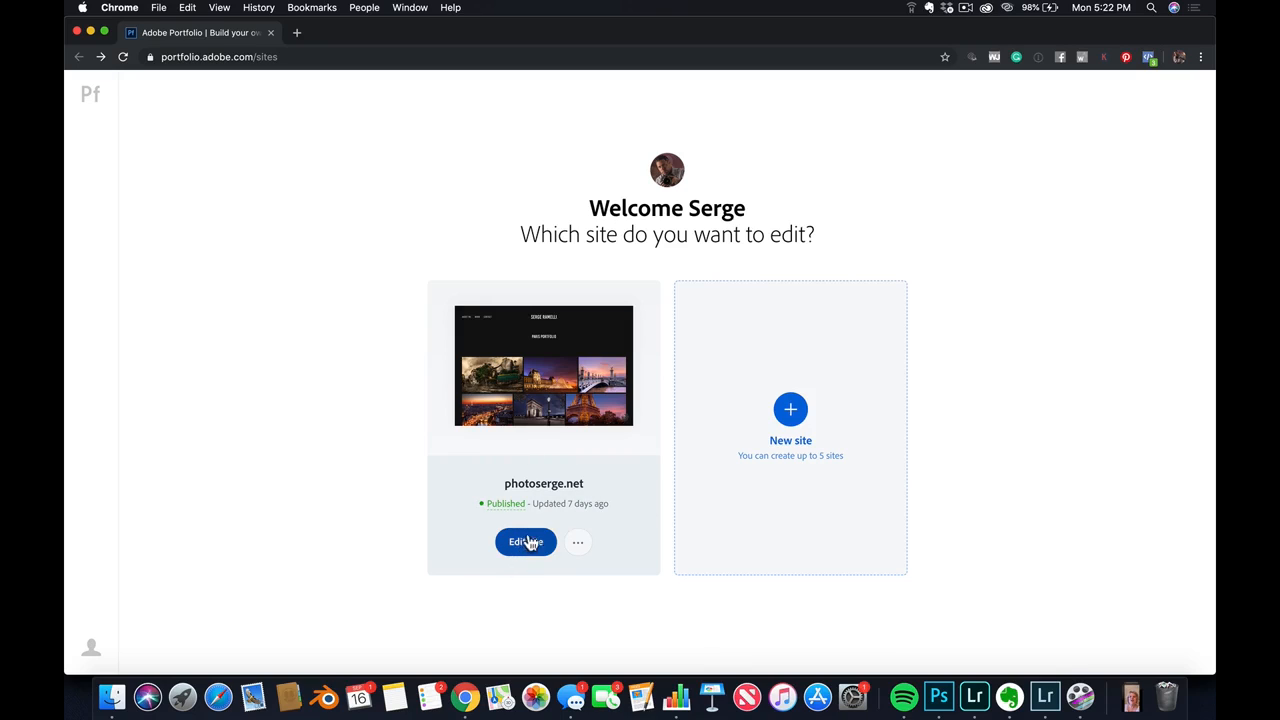
Create a new Gallery of work site with the Marina theme and look over its starting page
click(794, 410)
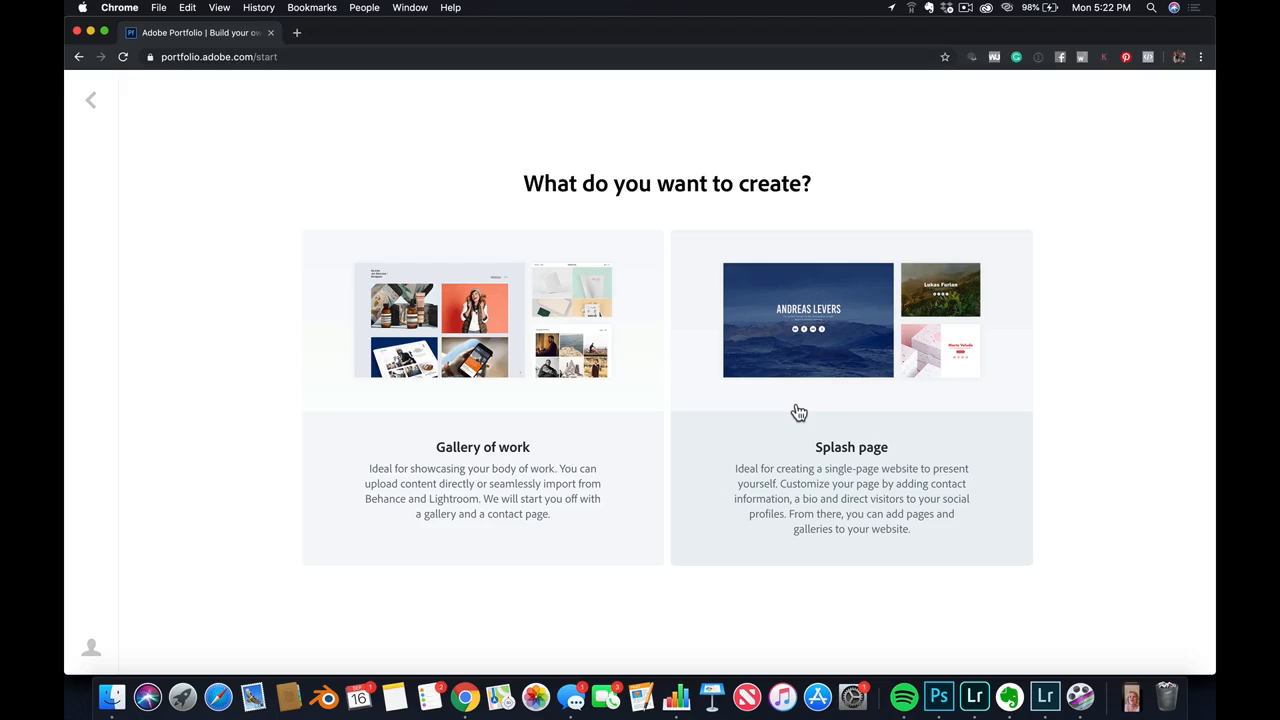
click(512, 458)
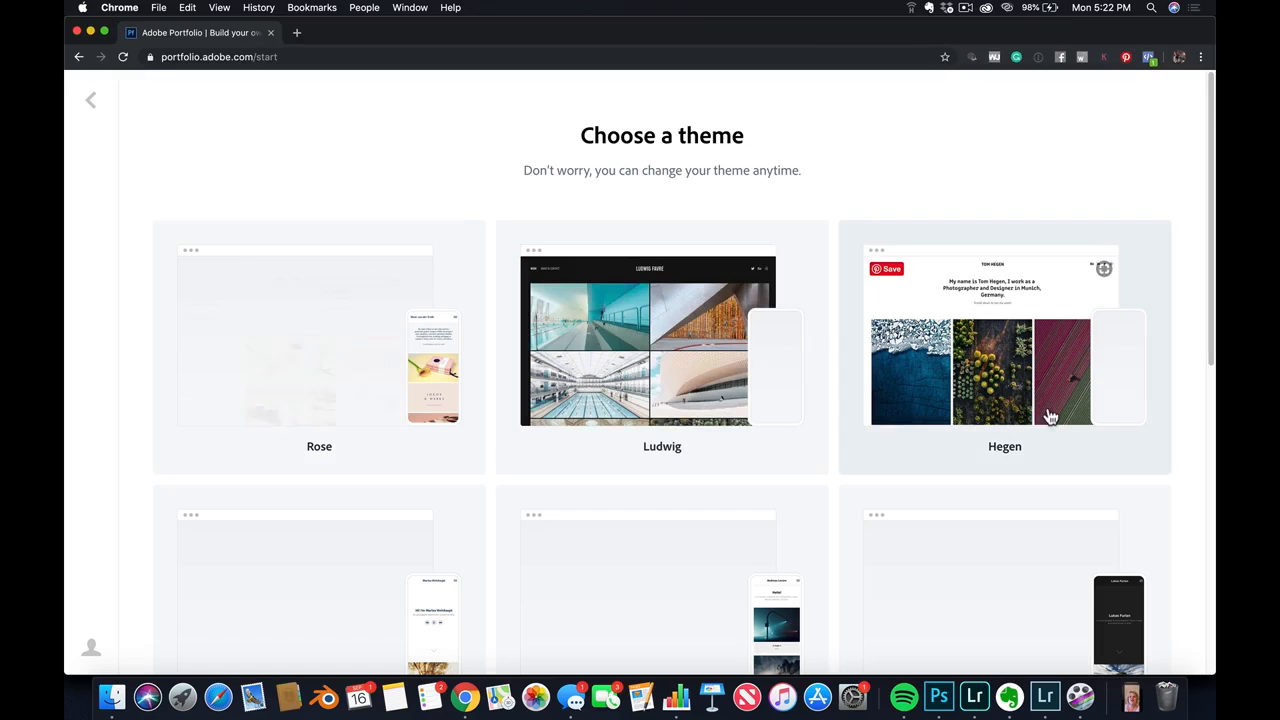
scroll(456, 445, down, 5)
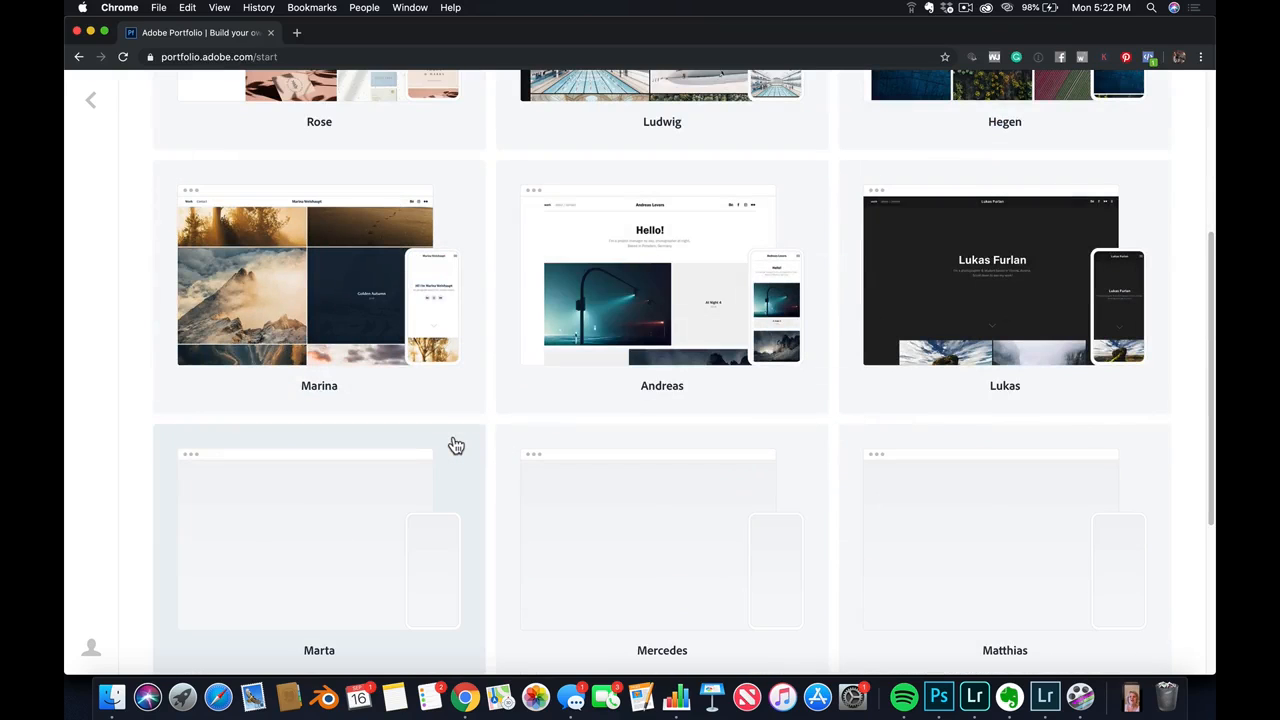
scroll(708, 365, up, 4)
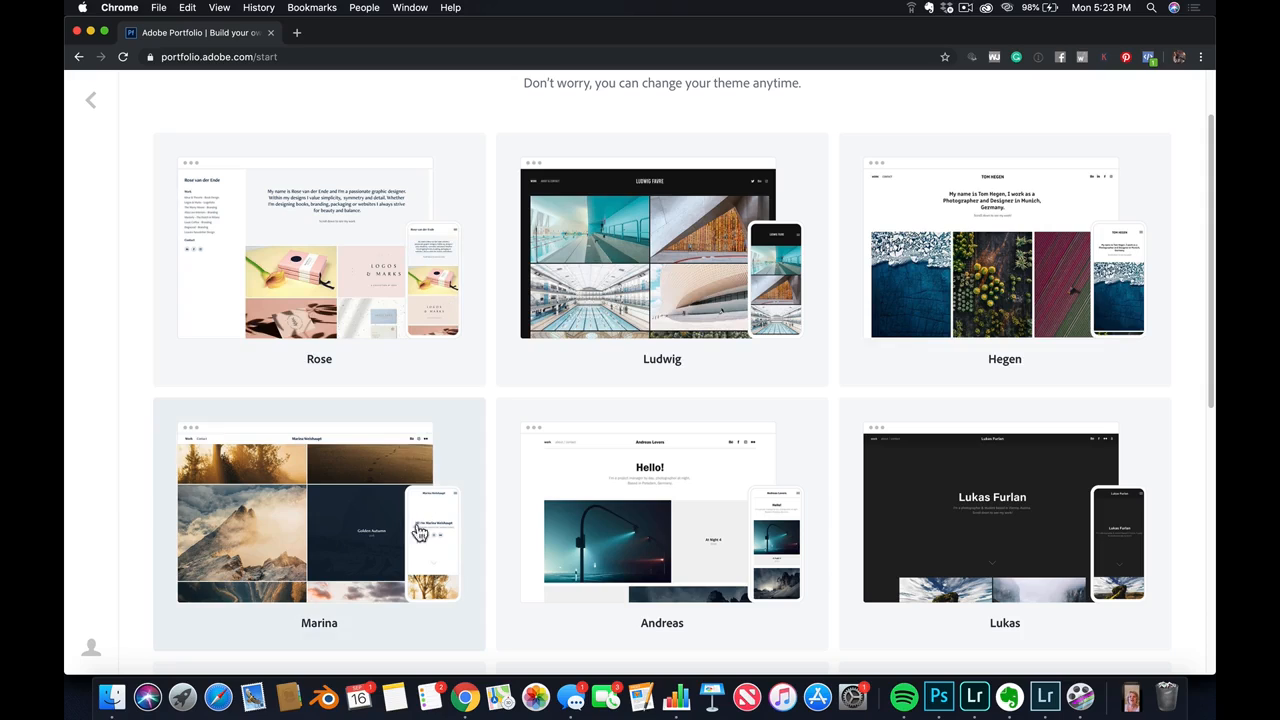
click(315, 628)
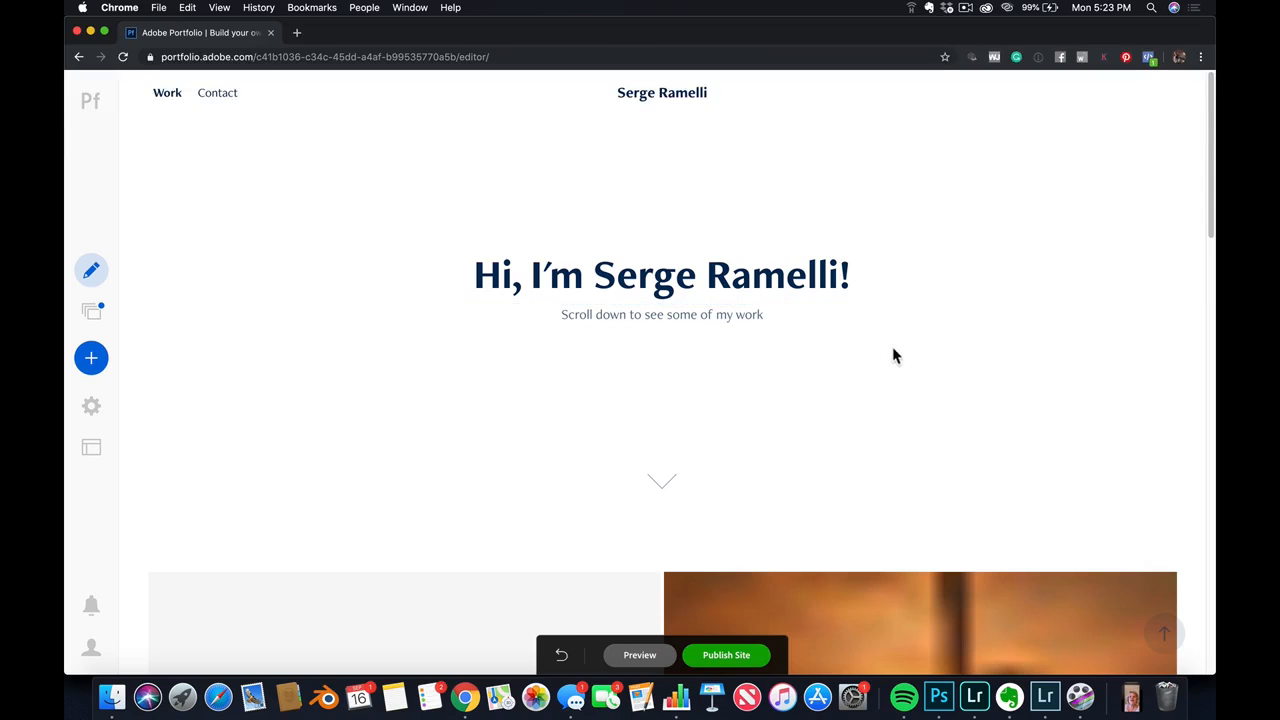
scroll(883, 371, down, 5)
scroll(884, 372, up, 5)
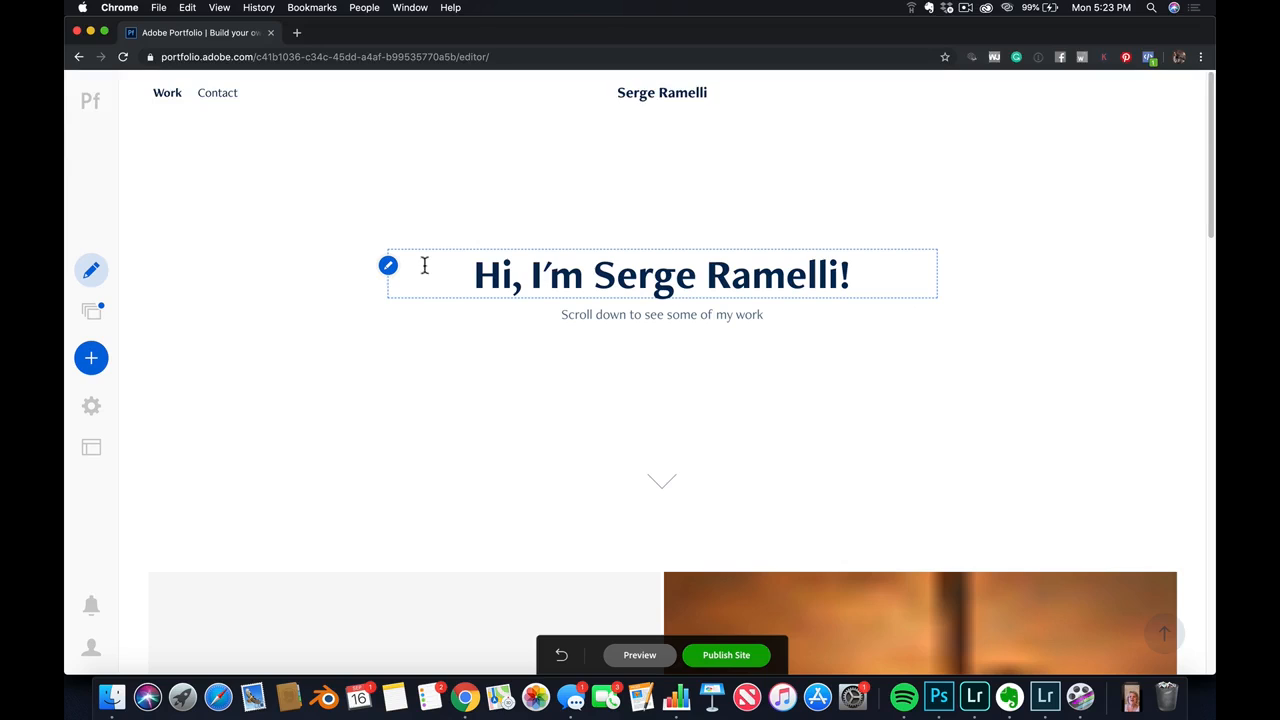
Change the masthead title to the photographer's full name followed by Photography
click(388, 269)
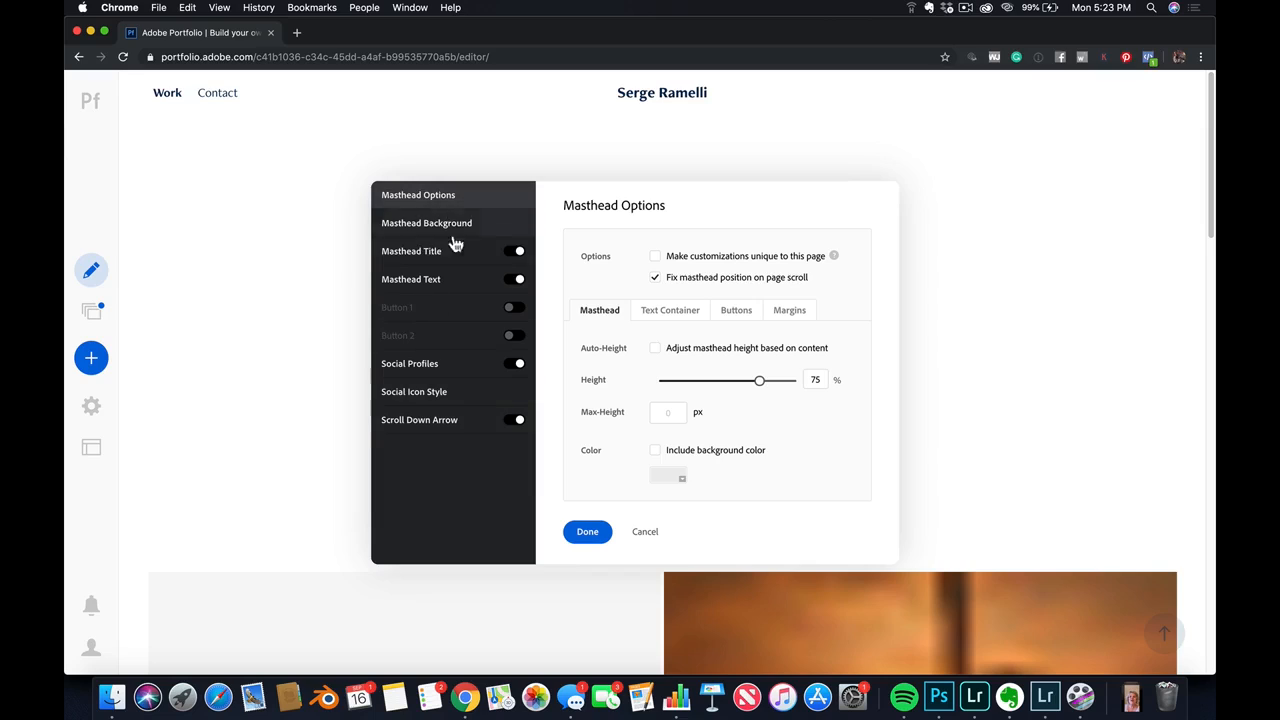
click(580, 530)
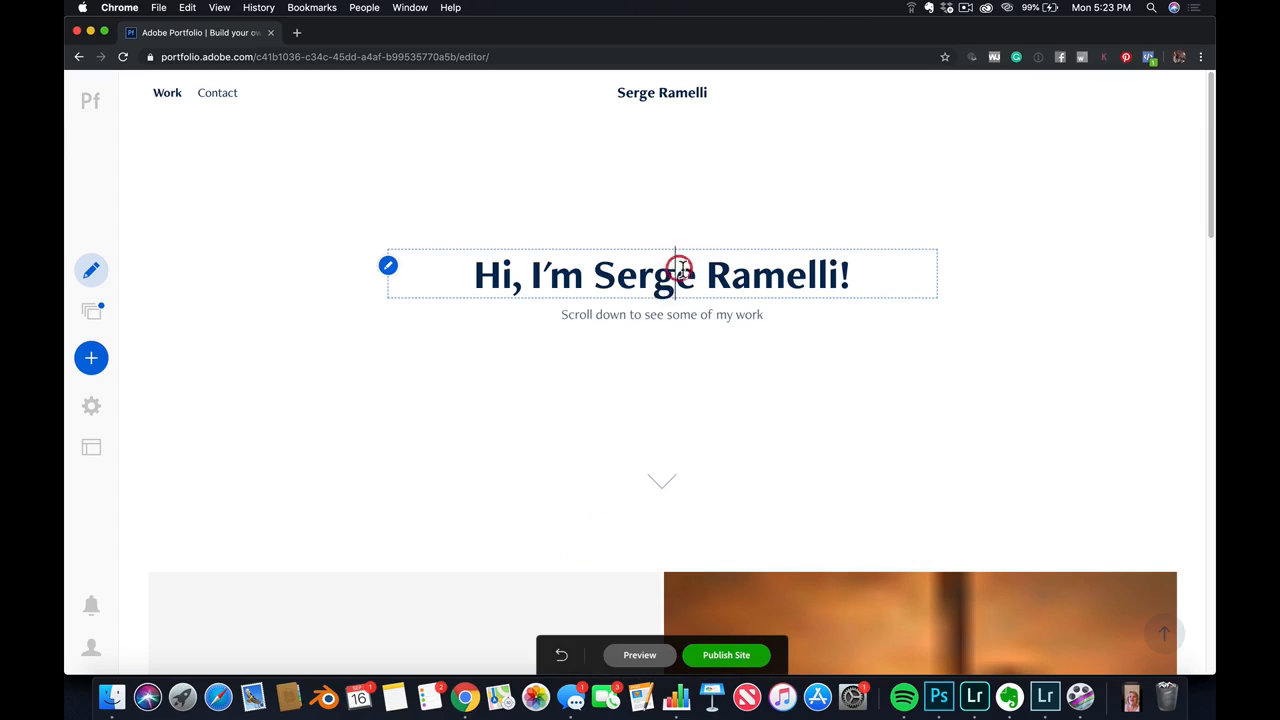
drag(849, 275, 498, 242)
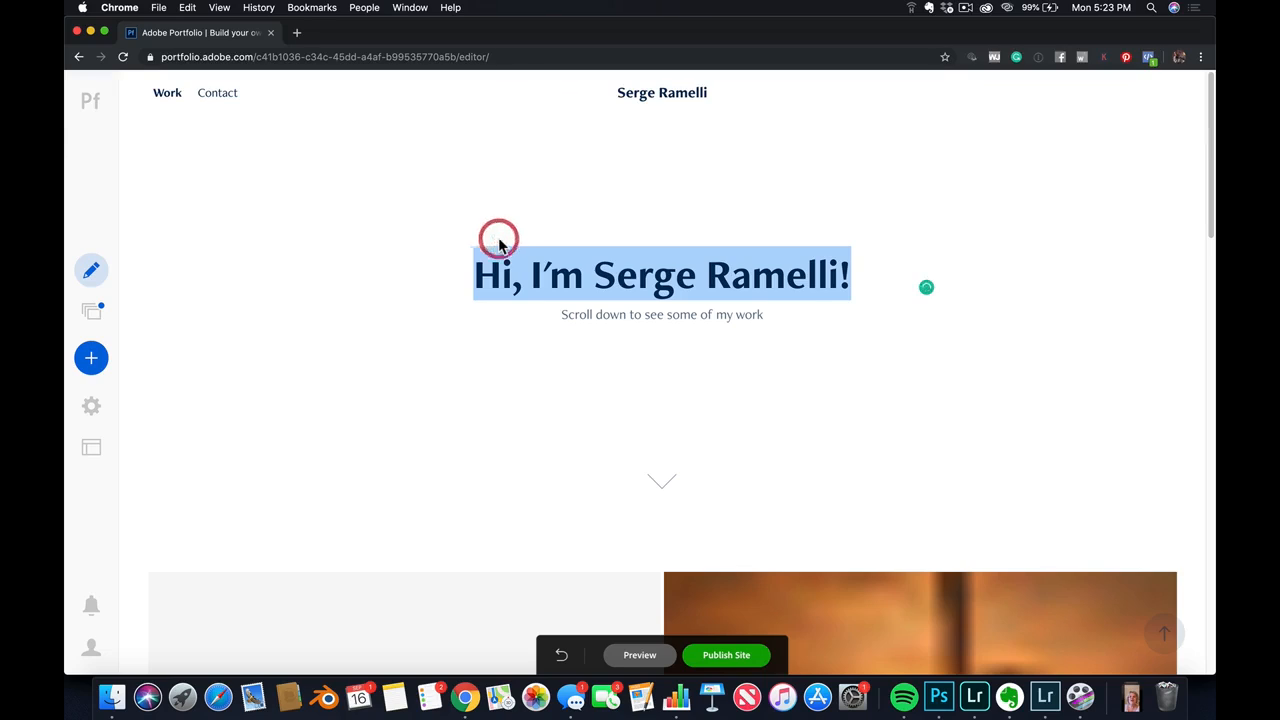
text(Serge Rameli)
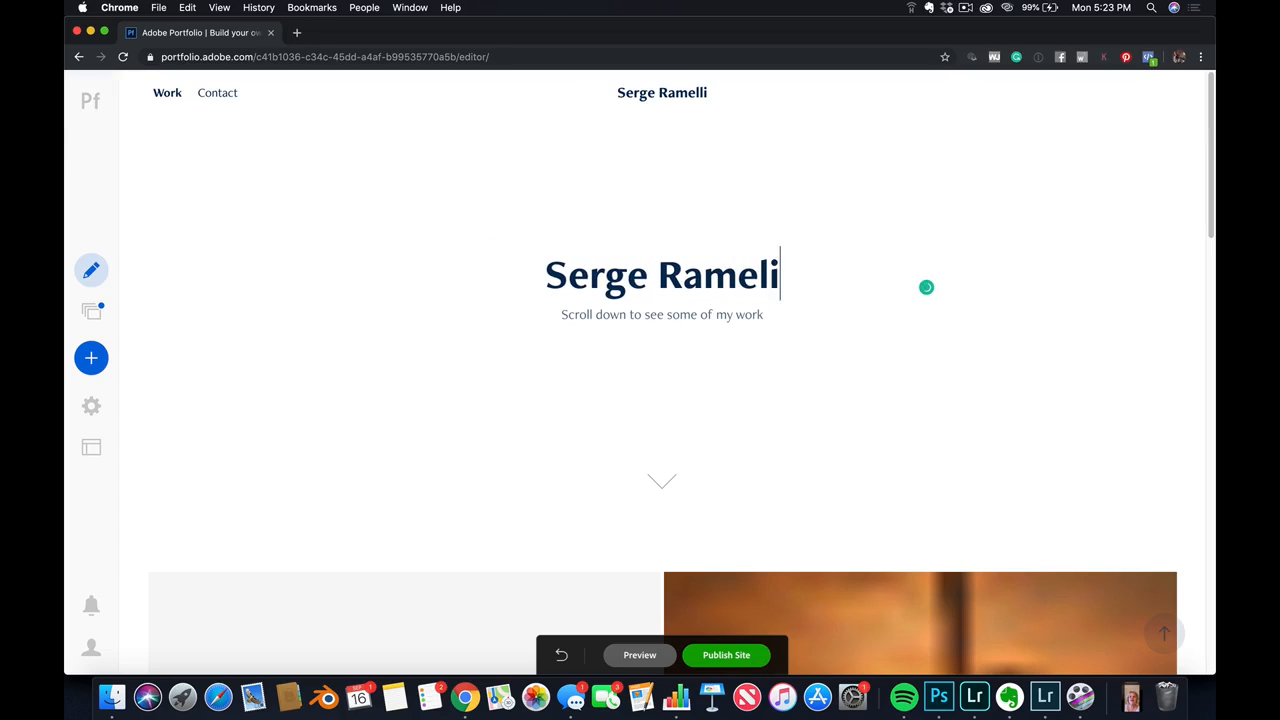
key(BackSpace)
text(lli P)
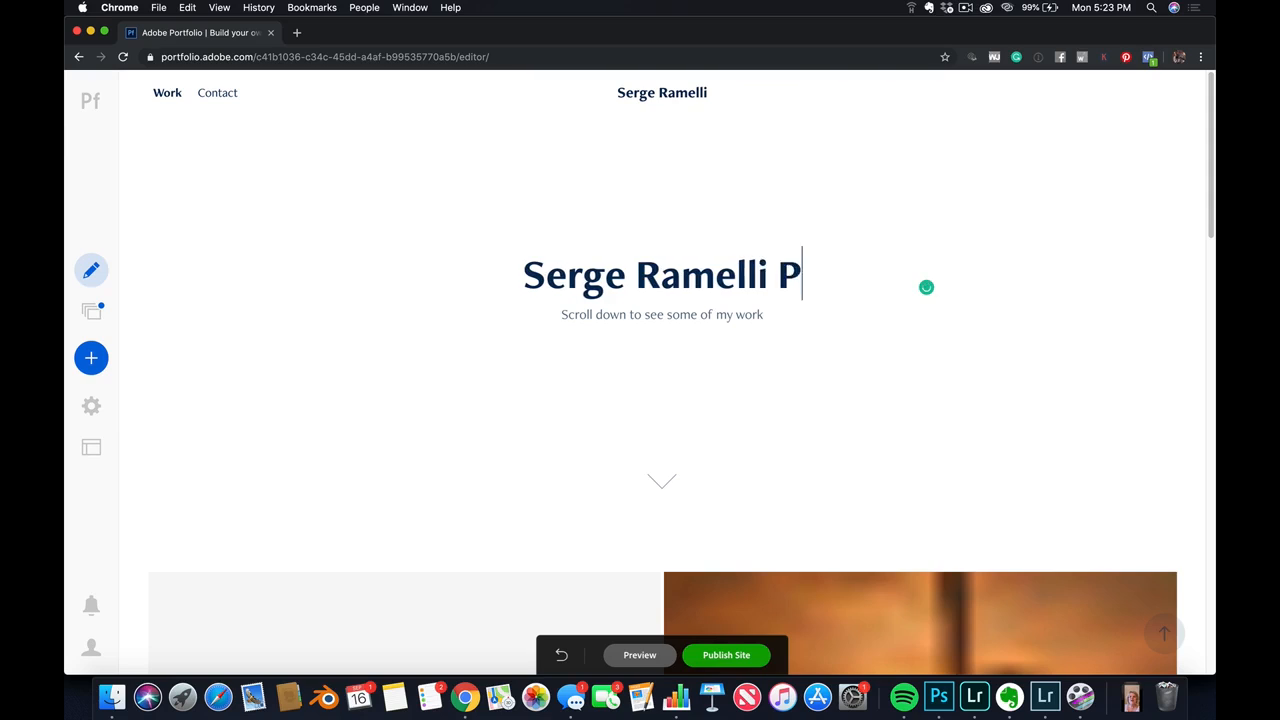
text(hotograpohy)
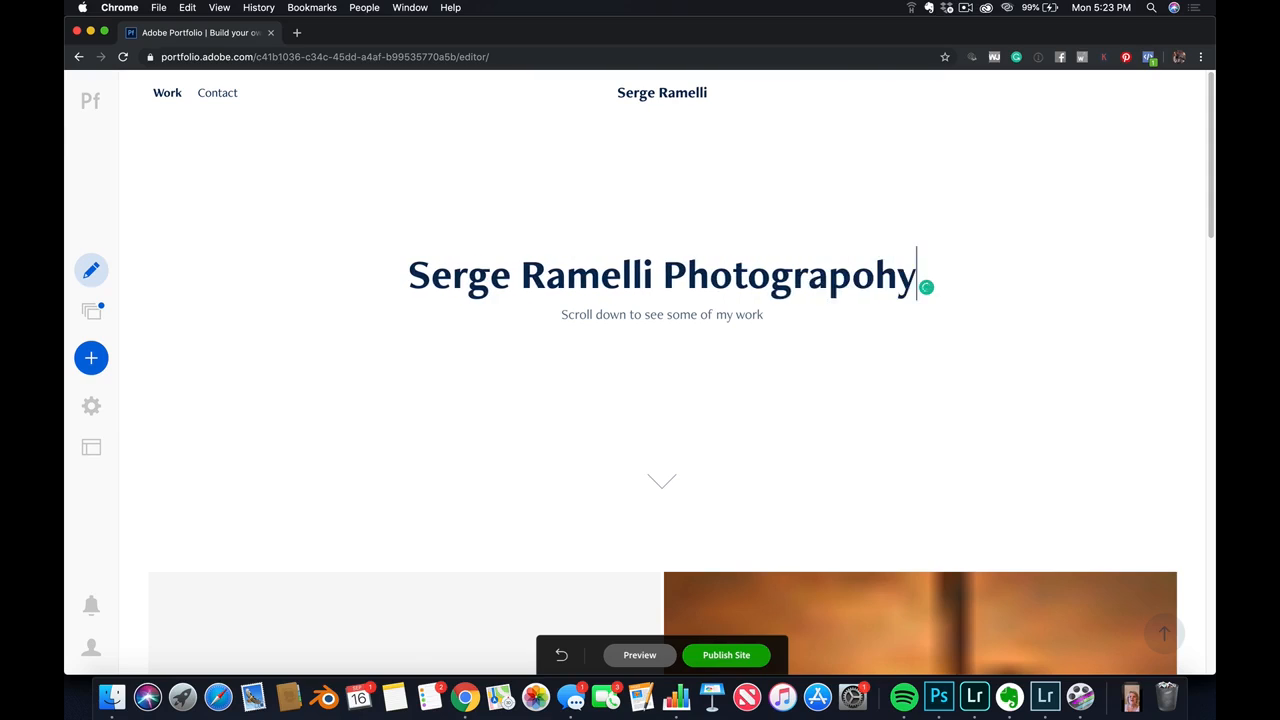
key(BackSpace)
key(BackSpace)
key(BackSpace)
text(hy)
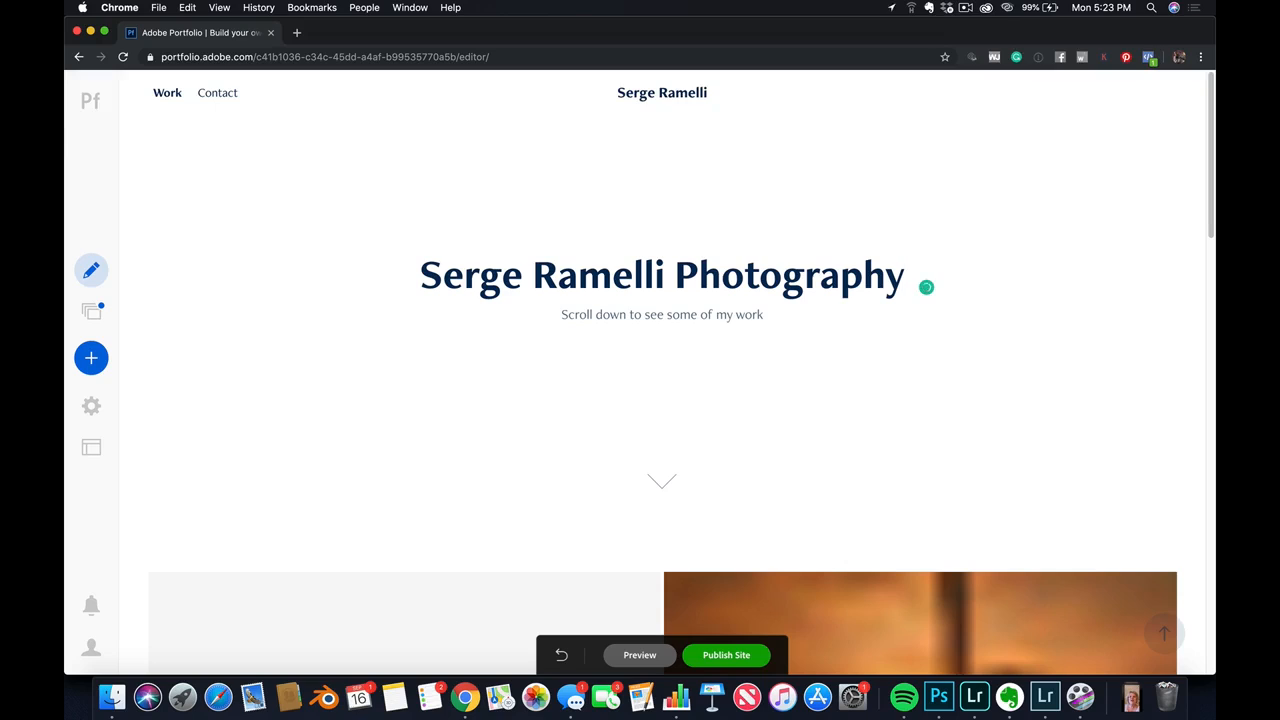
key(Return)
key(BackSpace)
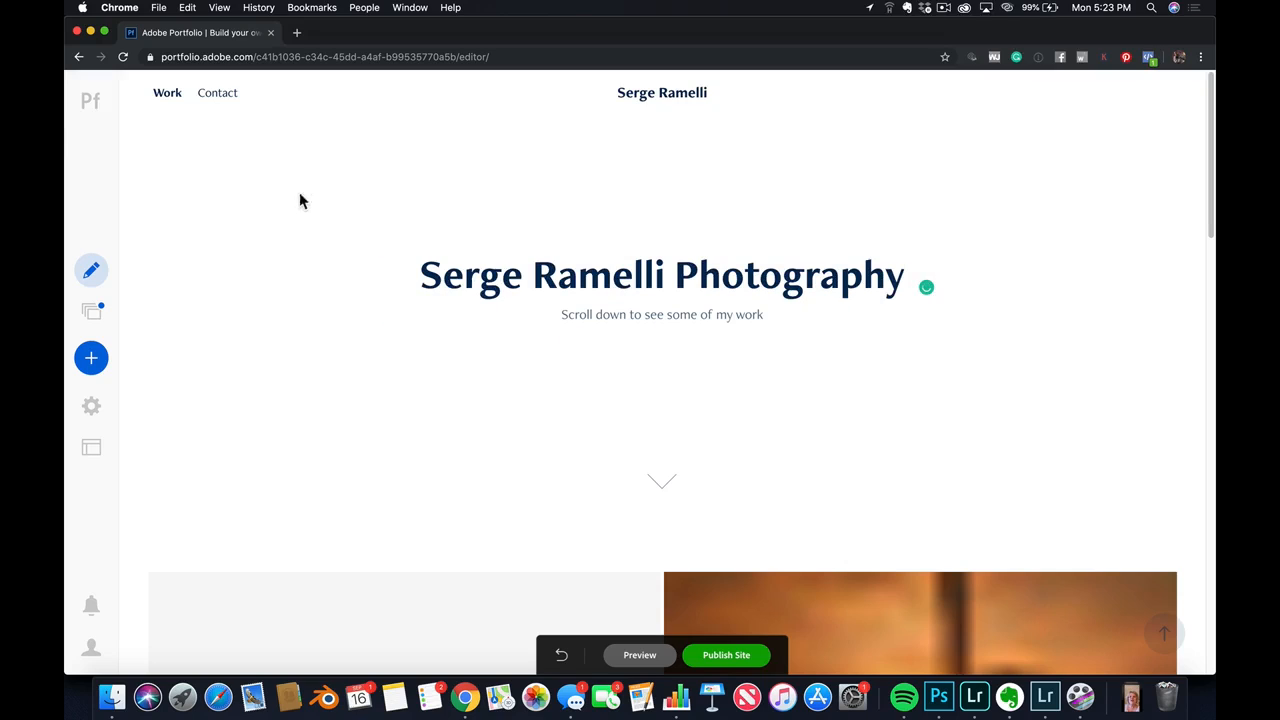
Examine the masthead title's style settings and available fonts, and leave the masthead settings without saving
click(388, 268)
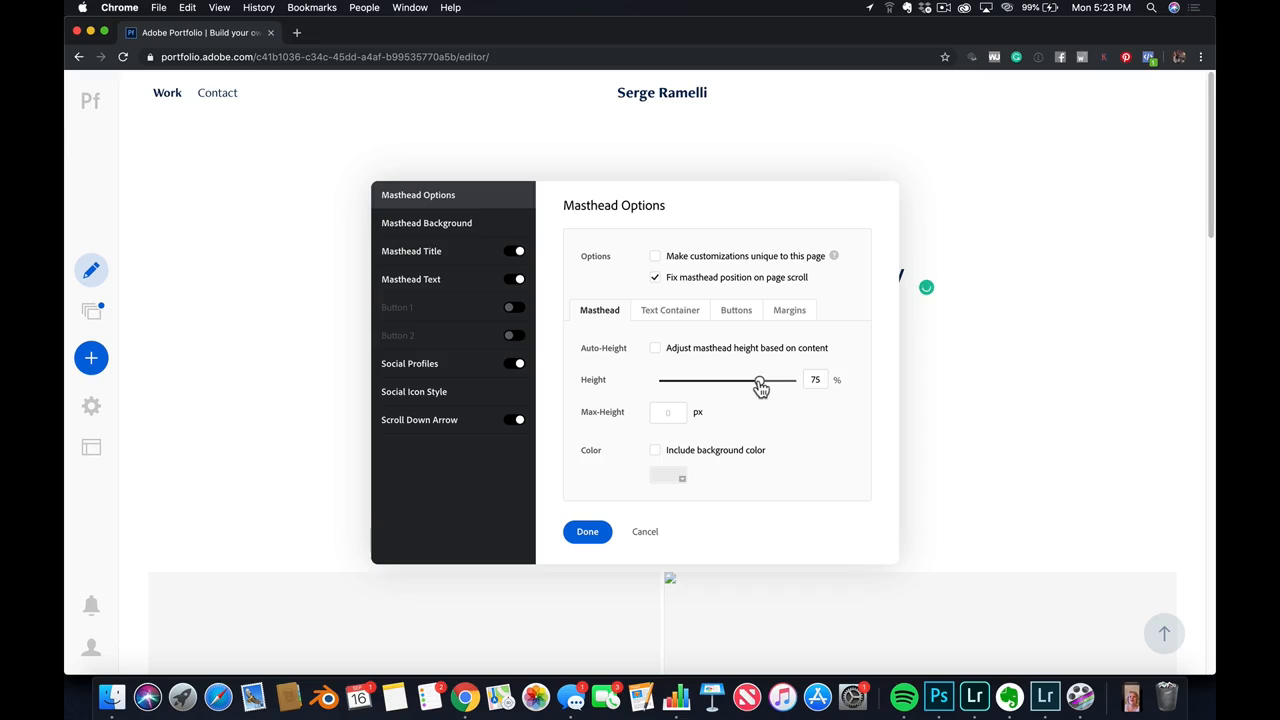
click(449, 256)
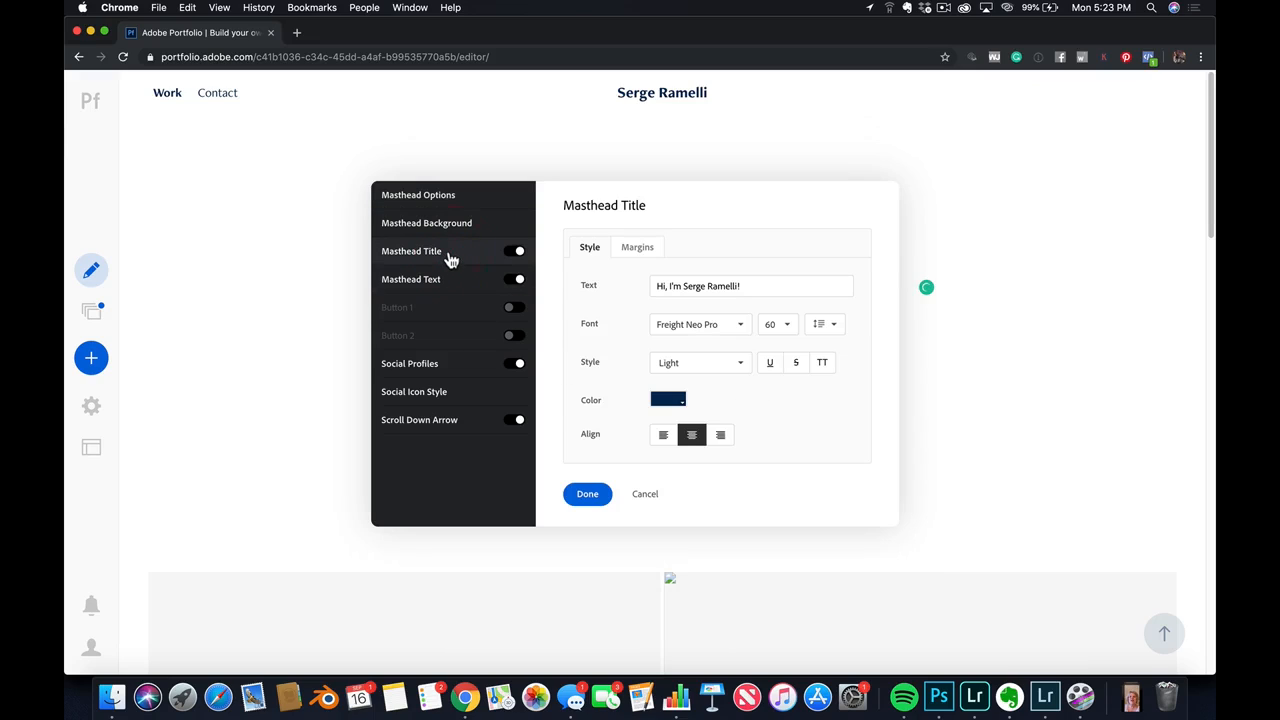
click(741, 330)
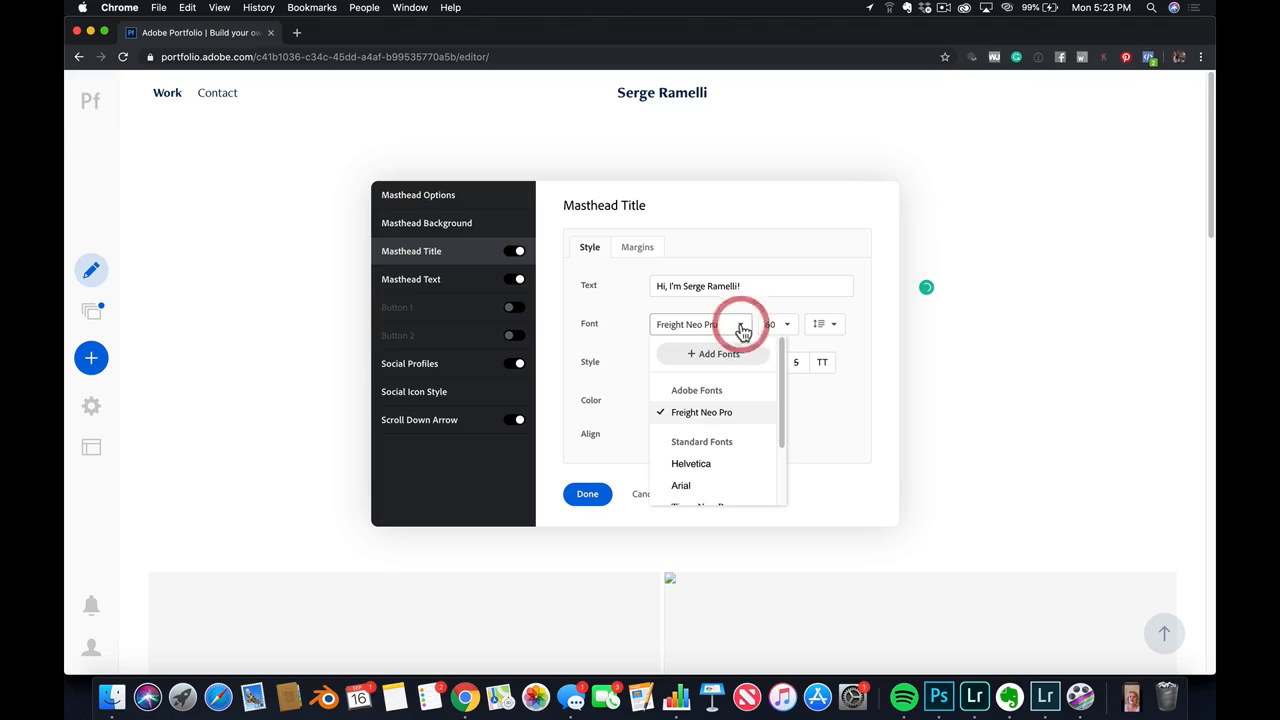
click(696, 204)
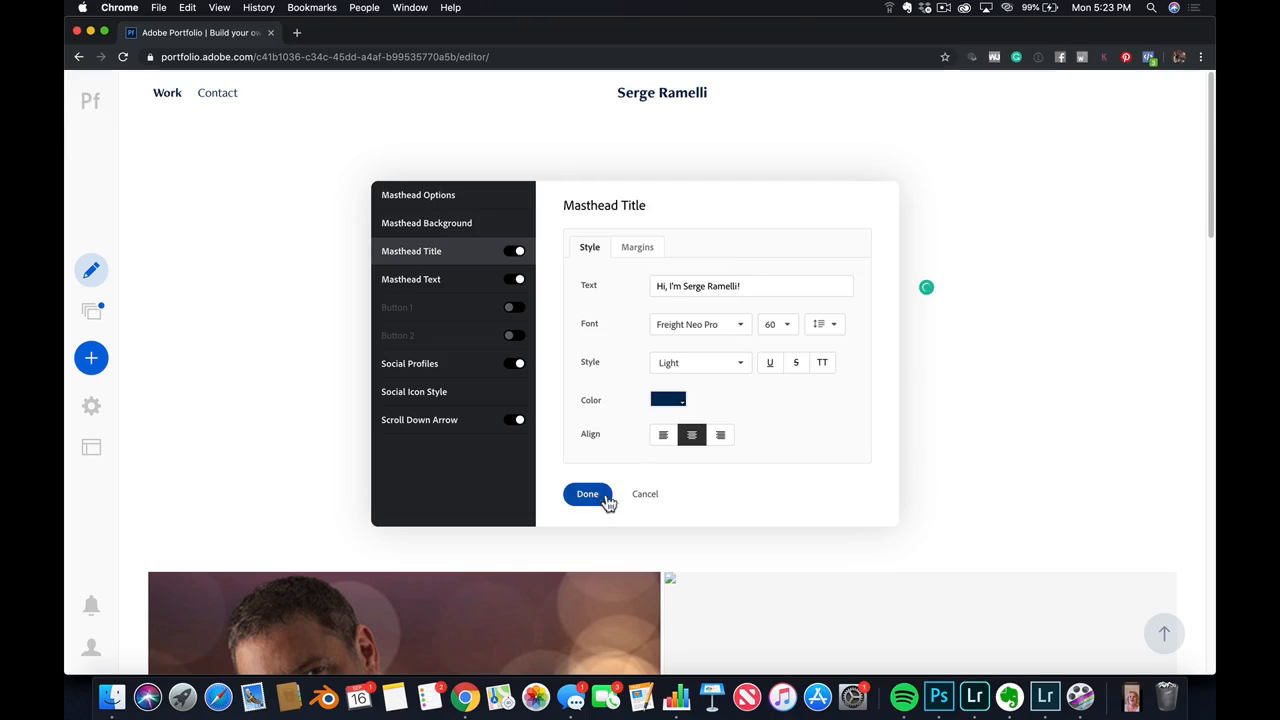
click(649, 494)
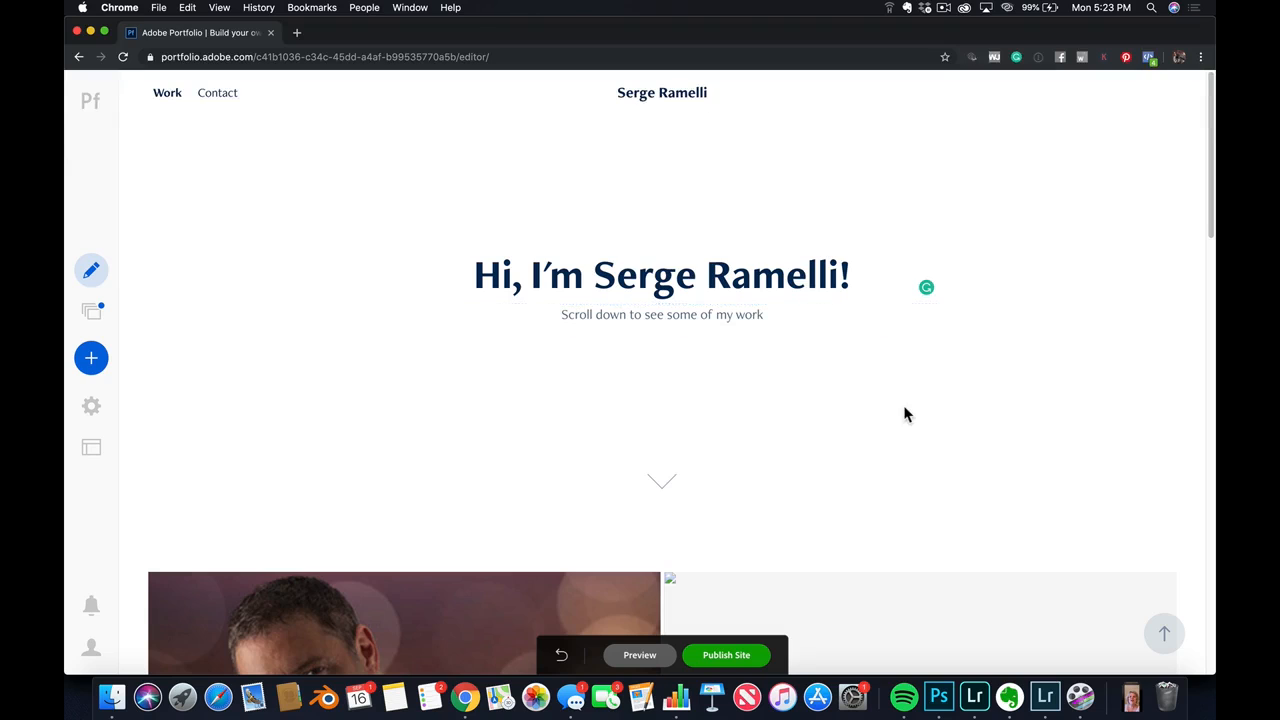
Hide all seven imported Behance projects in the Work gallery, from Portrait composites through Photo Montage "No Trespassing"
scroll(906, 414, down, 5)
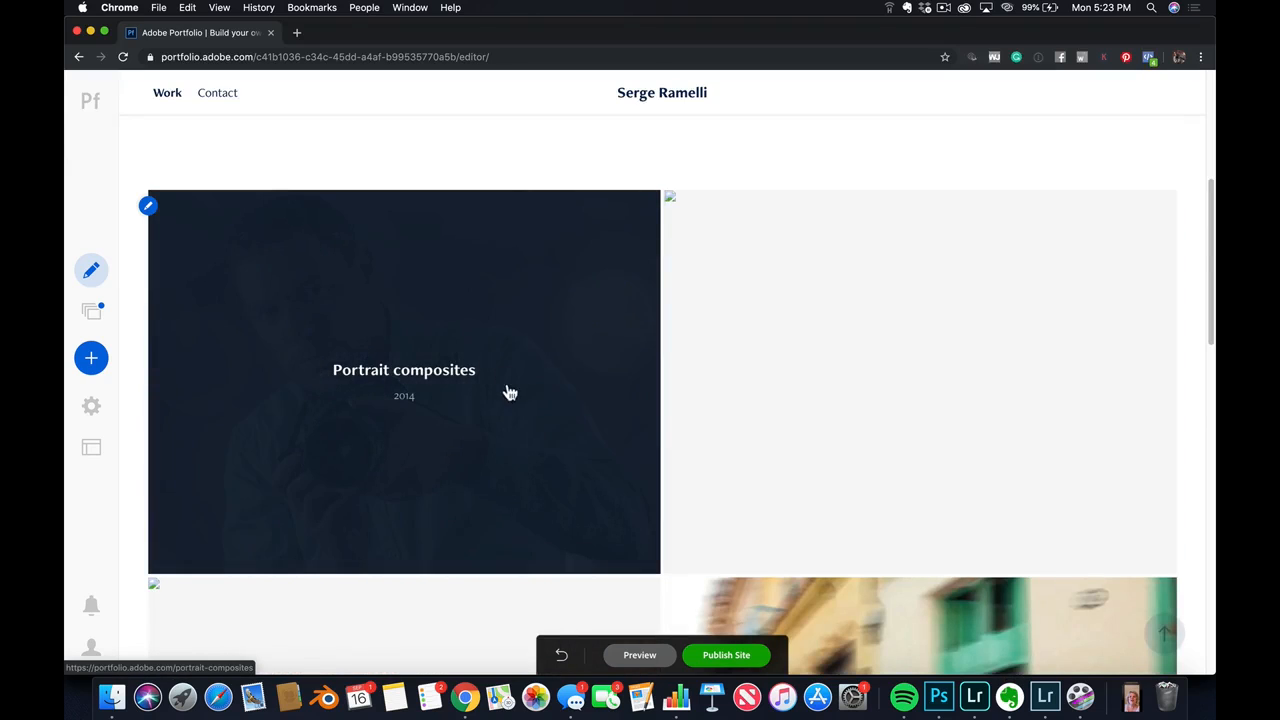
scroll(510, 393, down, 3)
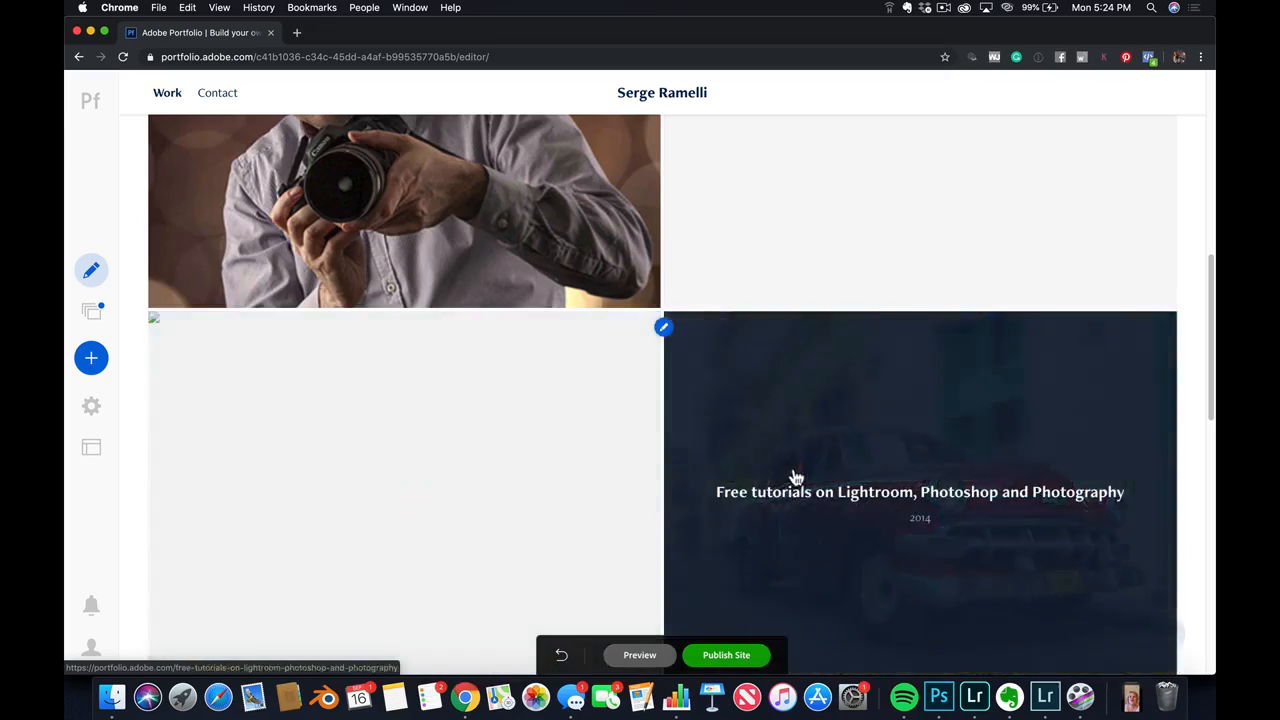
scroll(790, 460, down, 3)
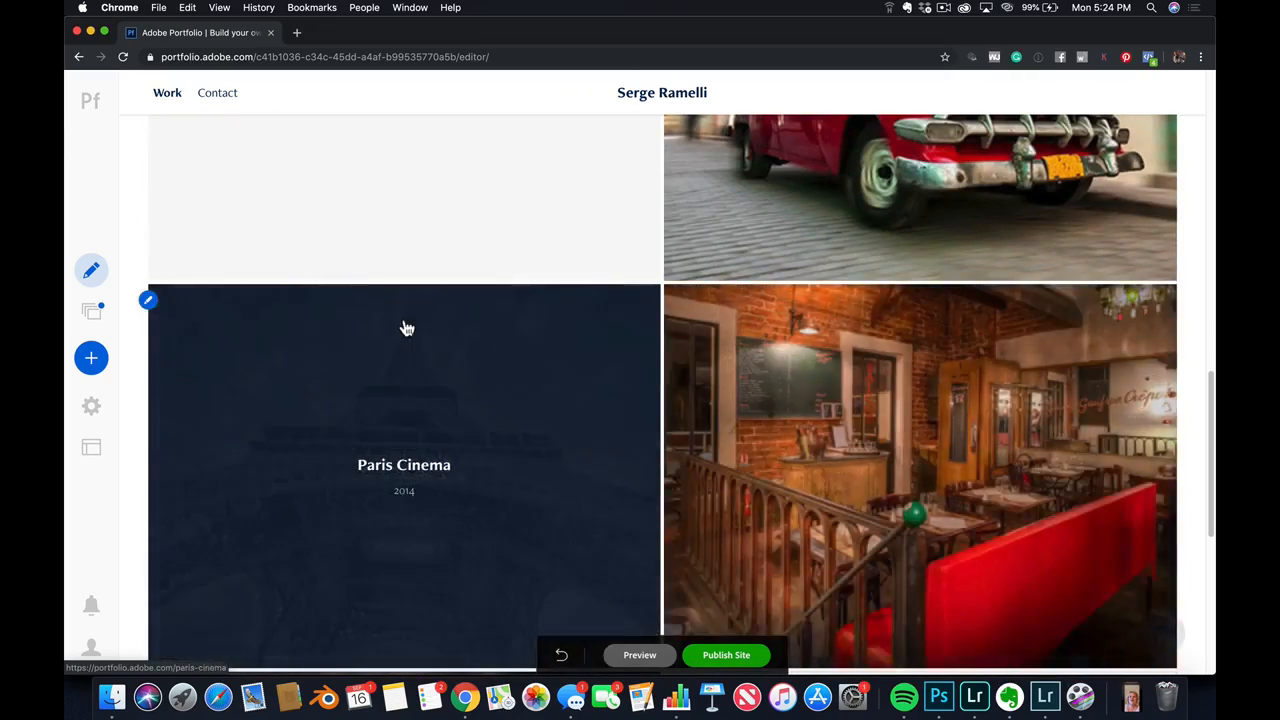
scroll(406, 328, up, 15)
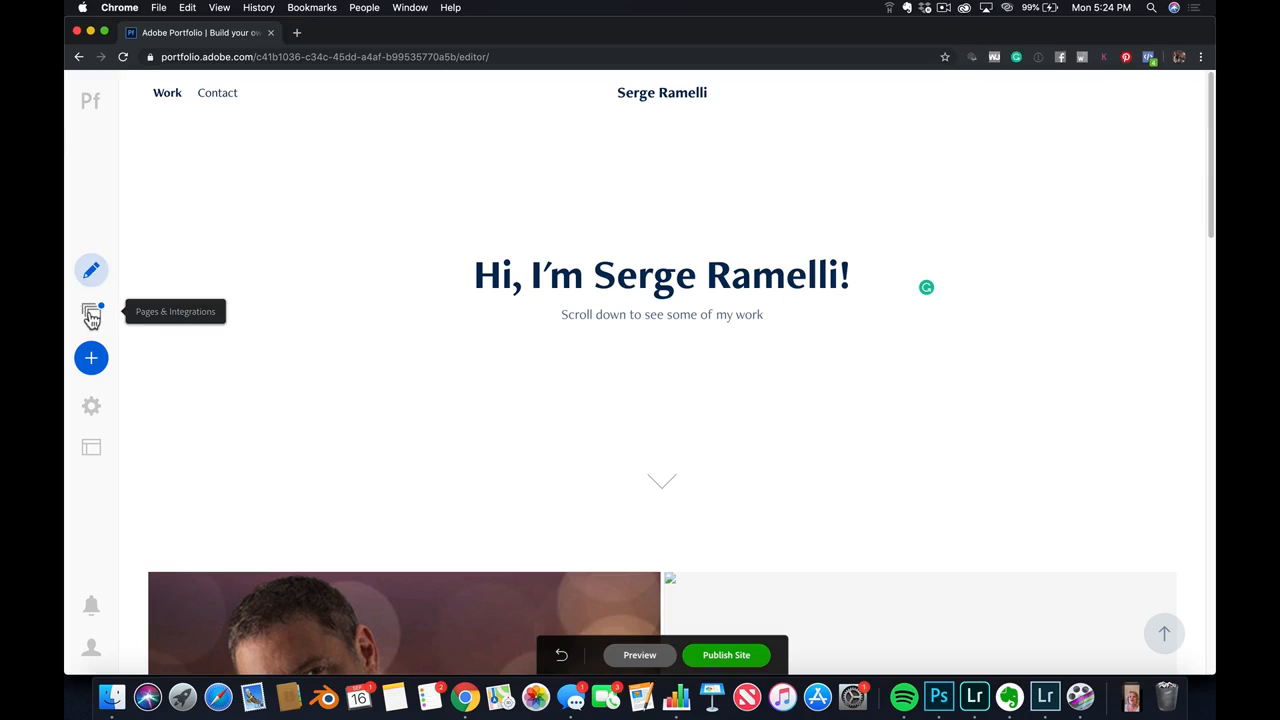
click(91, 316)
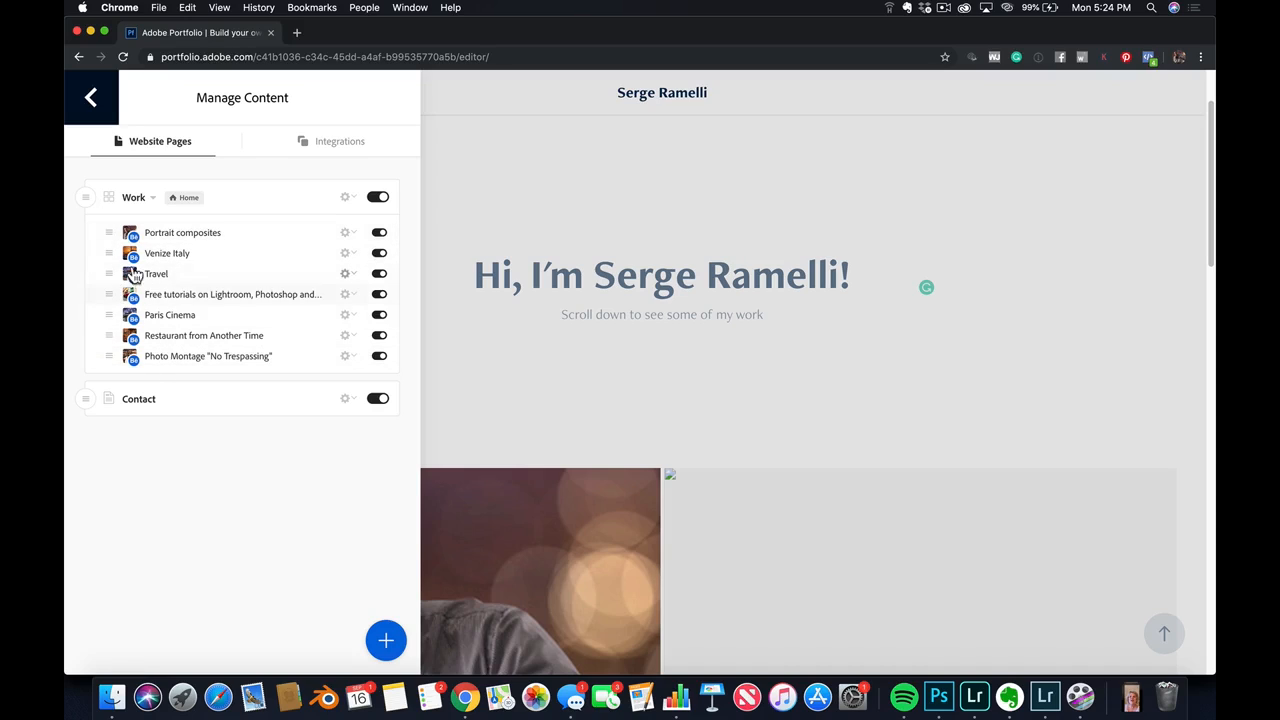
click(379, 233)
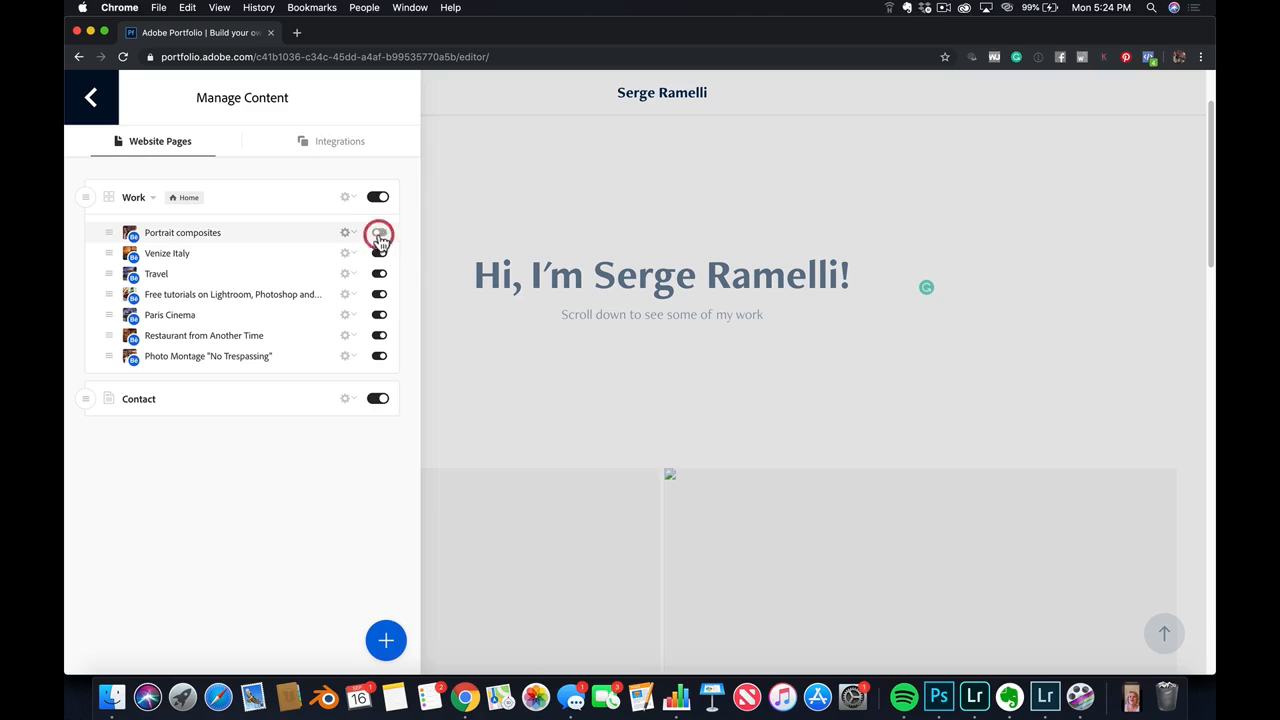
click(379, 253)
click(379, 274)
click(379, 295)
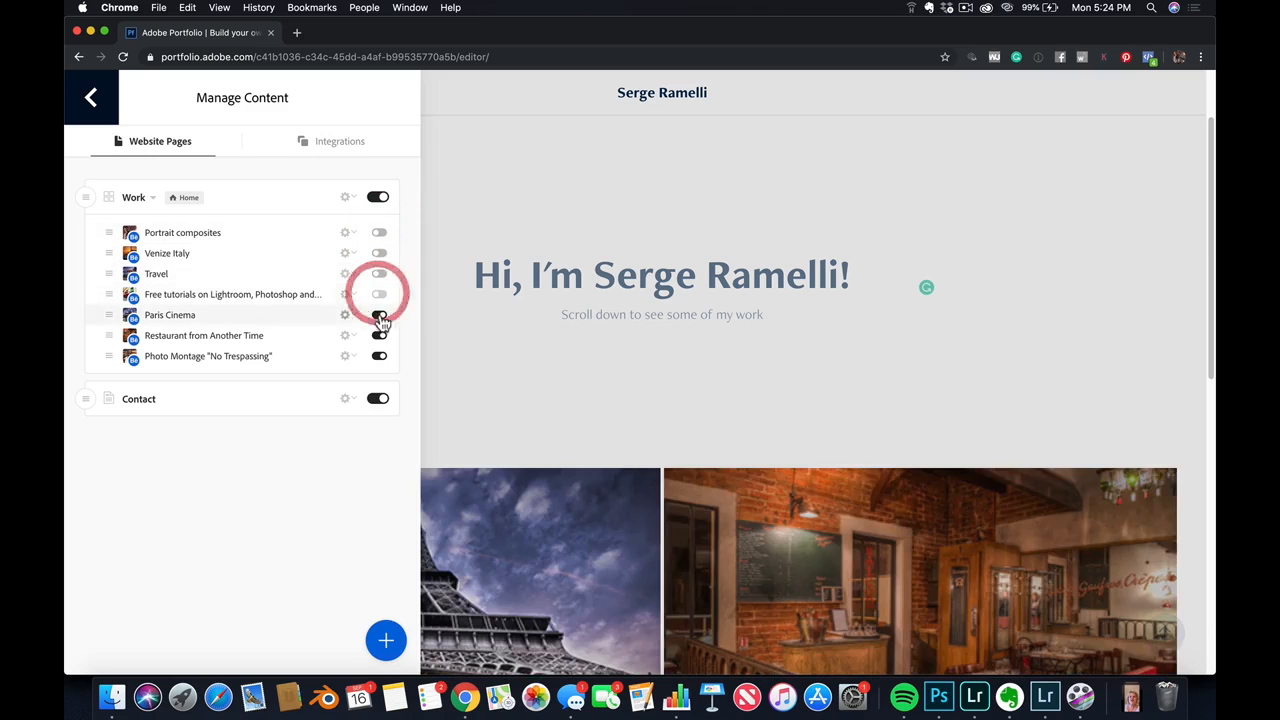
click(379, 315)
click(379, 336)
click(379, 357)
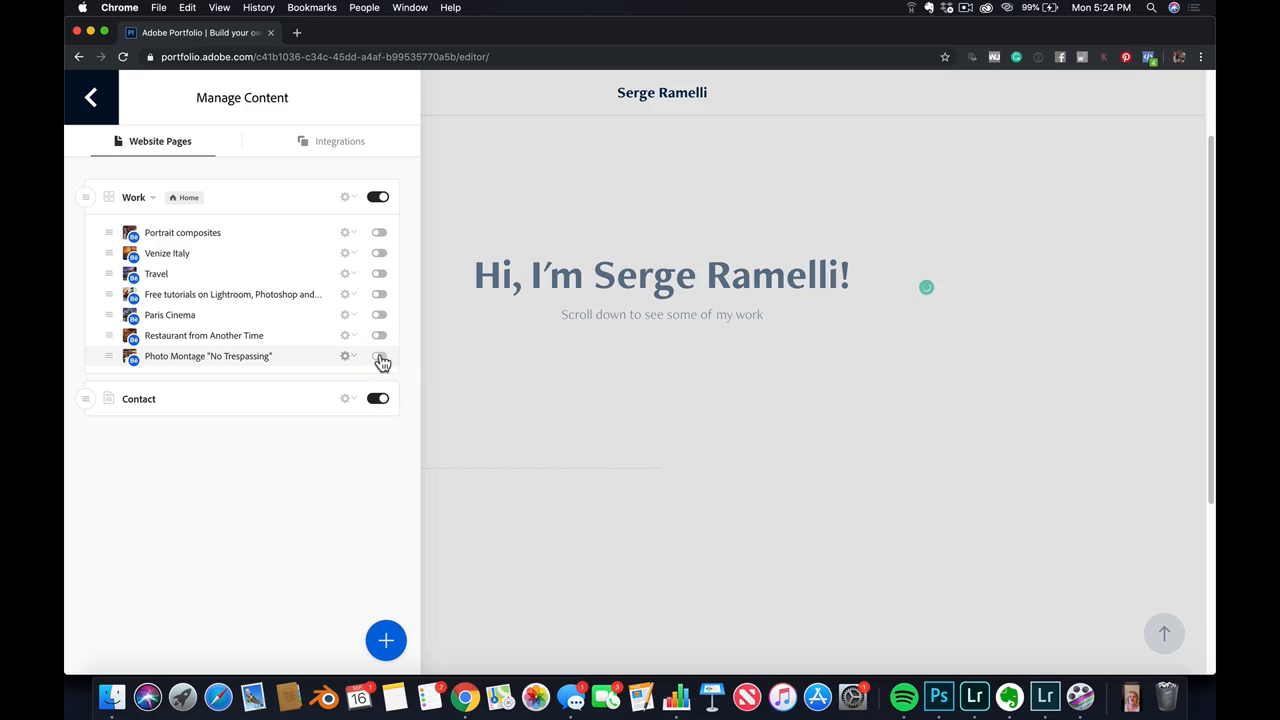
Show the site's content integrations, check the default import gallery choices keeping Work, and find the Adobe Lightroom section
click(325, 145)
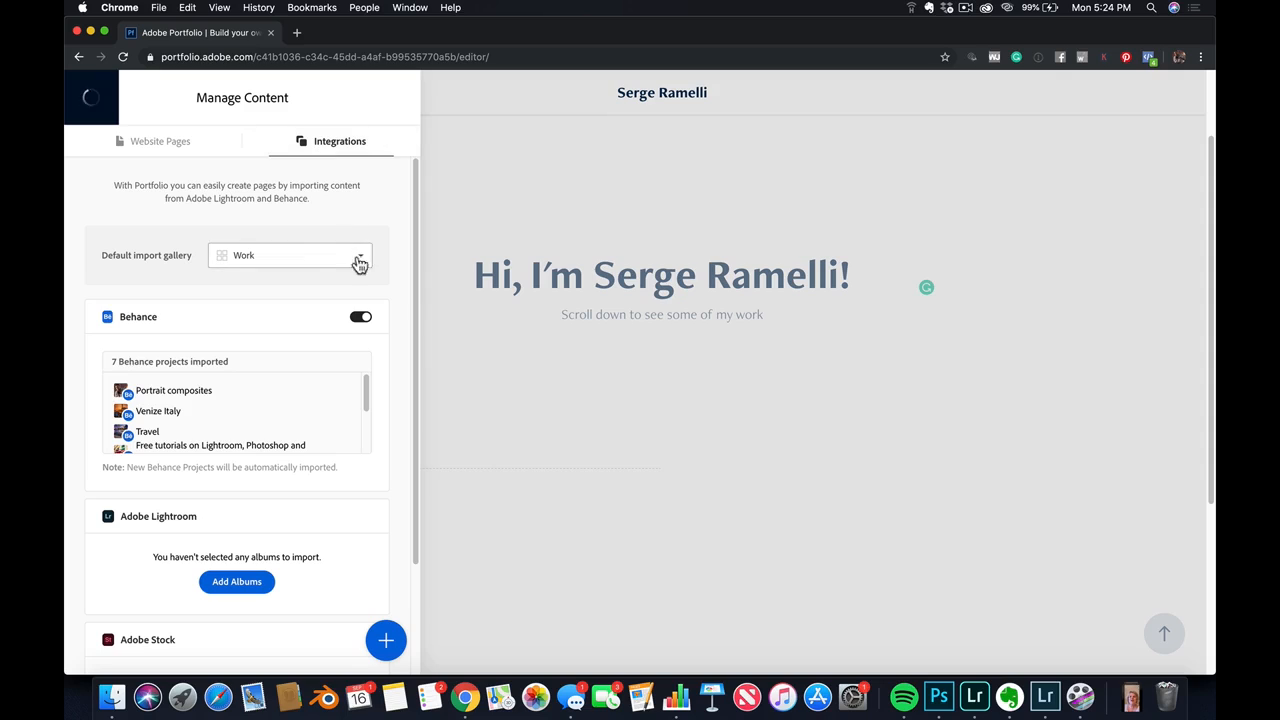
click(326, 268)
click(354, 251)
scroll(310, 342, down, 2)
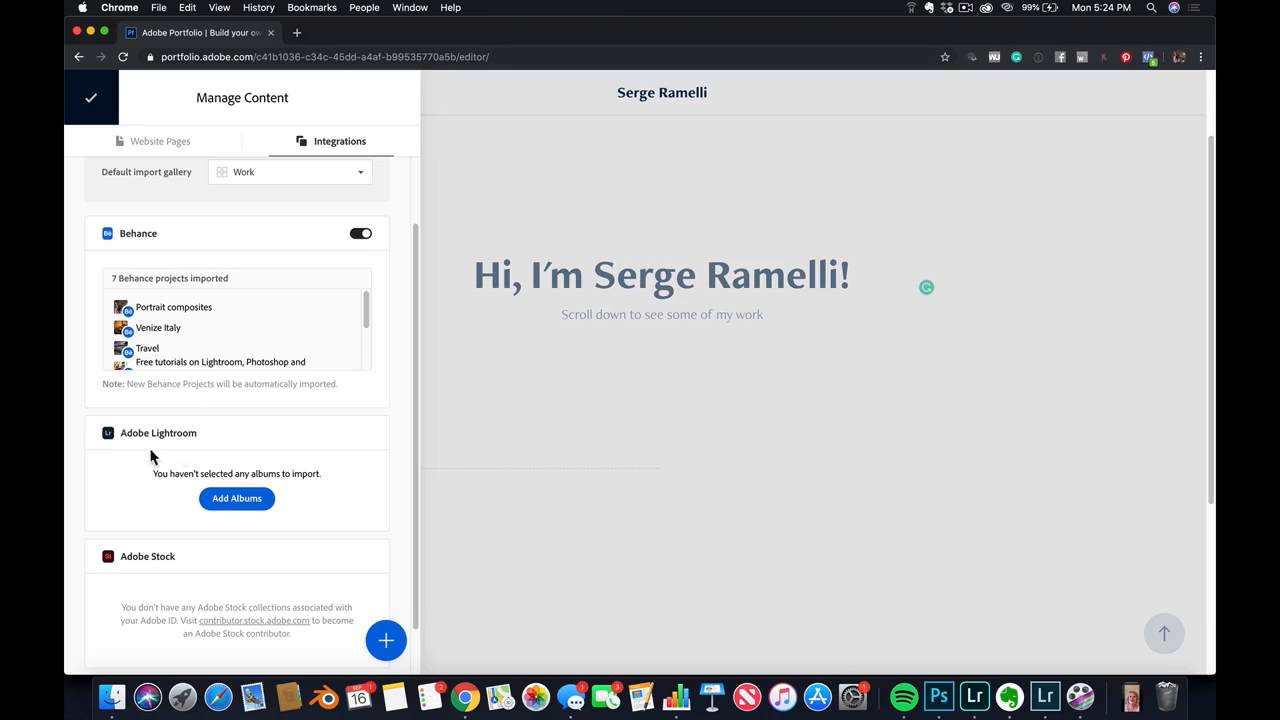
Try to import the Best Landscapes, Best New Zeland, Italy Best and Landscapes Portfolio albums from Lightroom's Portfolio folder, and return to the editor
click(236, 498)
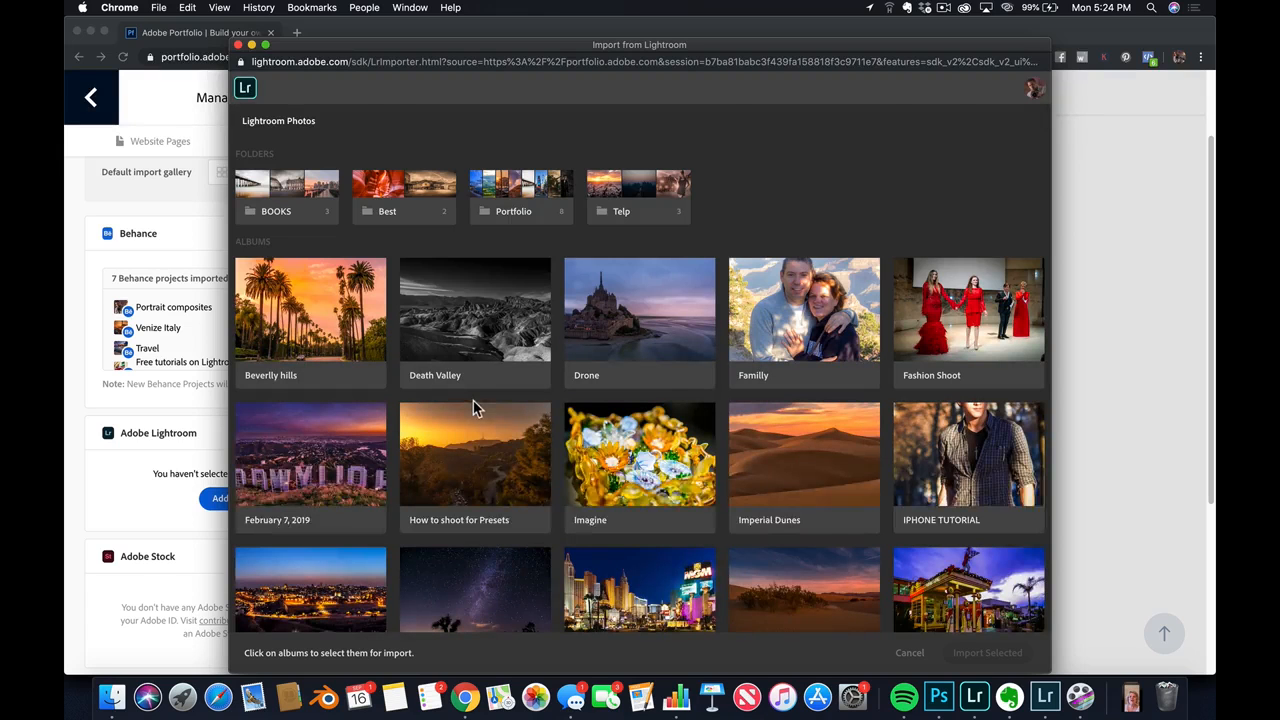
click(525, 208)
click(353, 251)
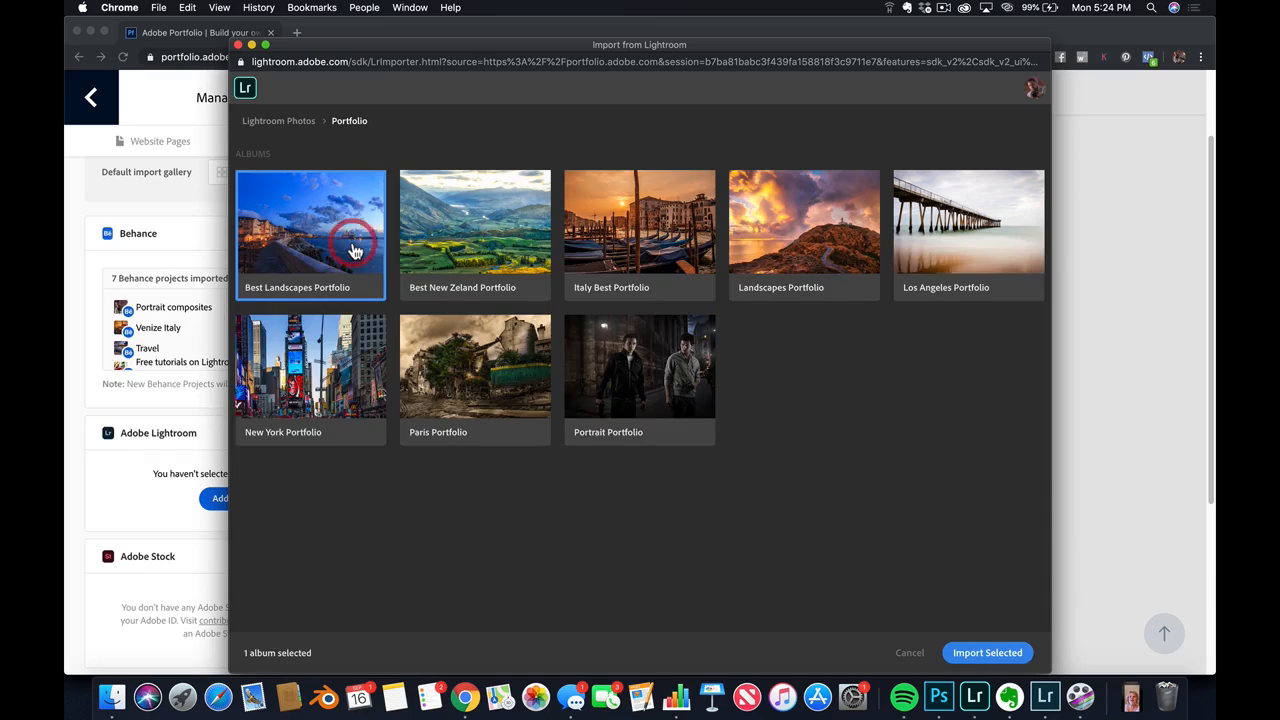
click(498, 245)
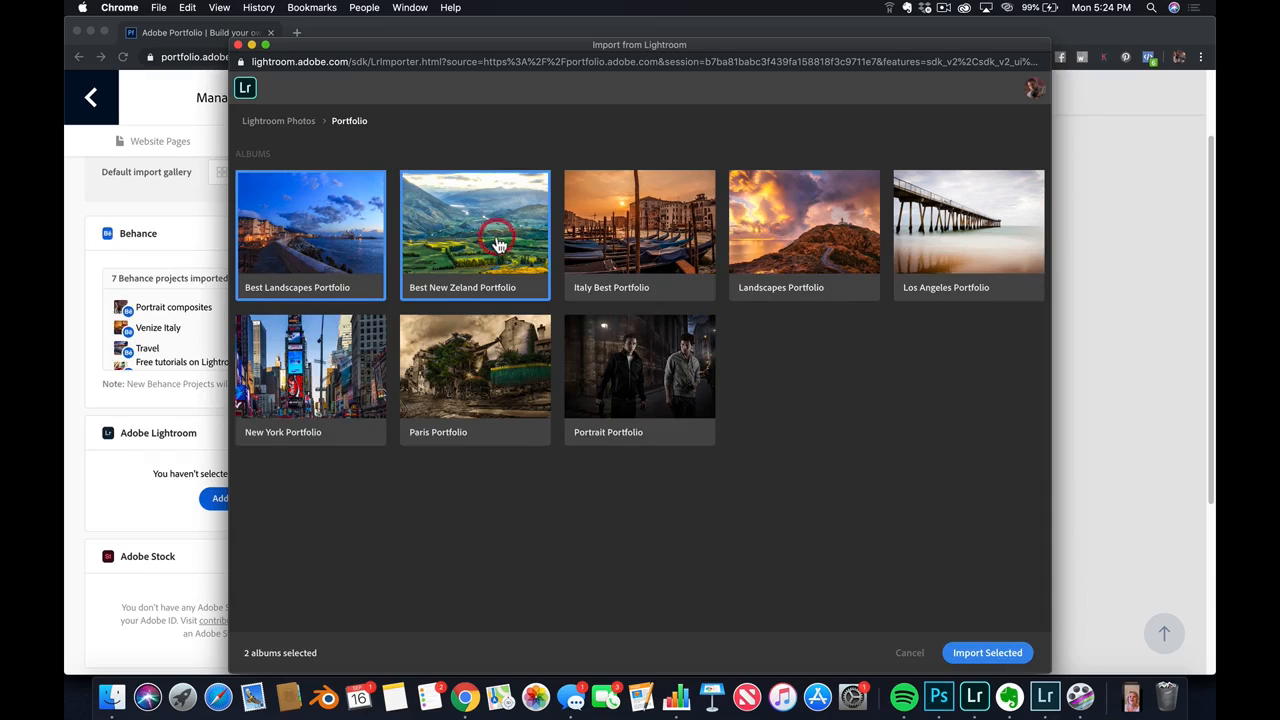
click(633, 242)
click(818, 238)
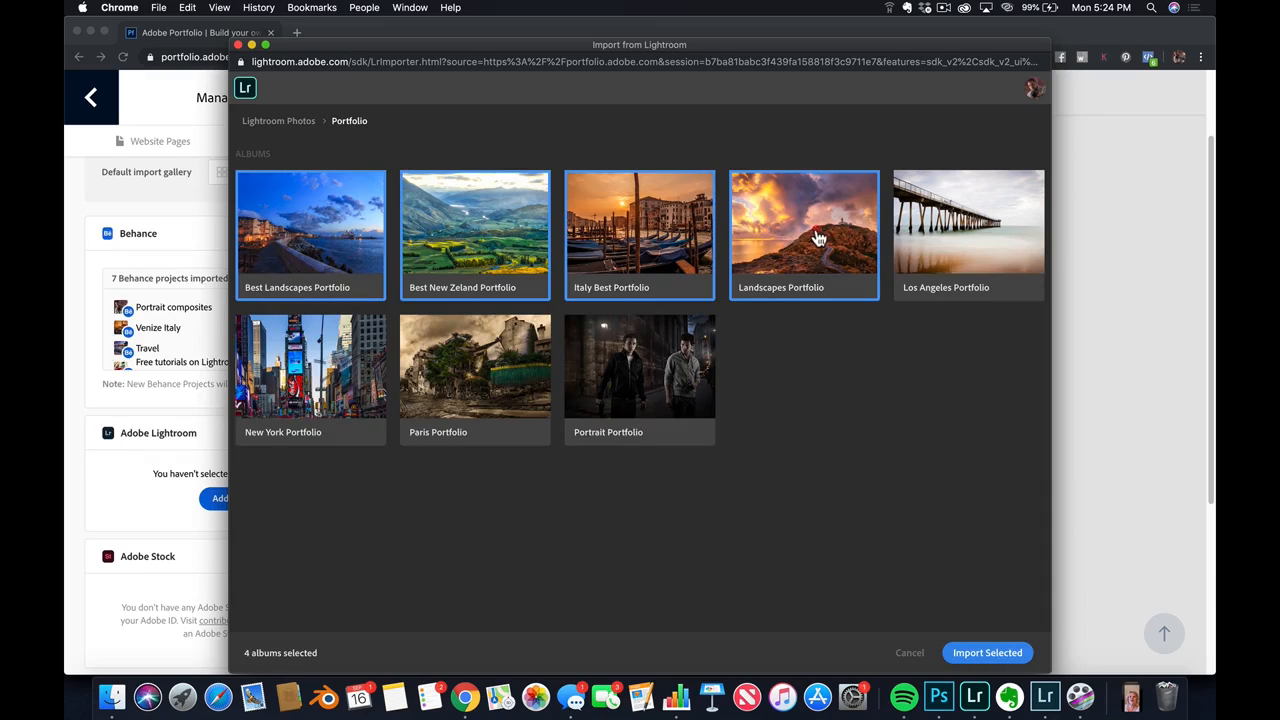
click(992, 654)
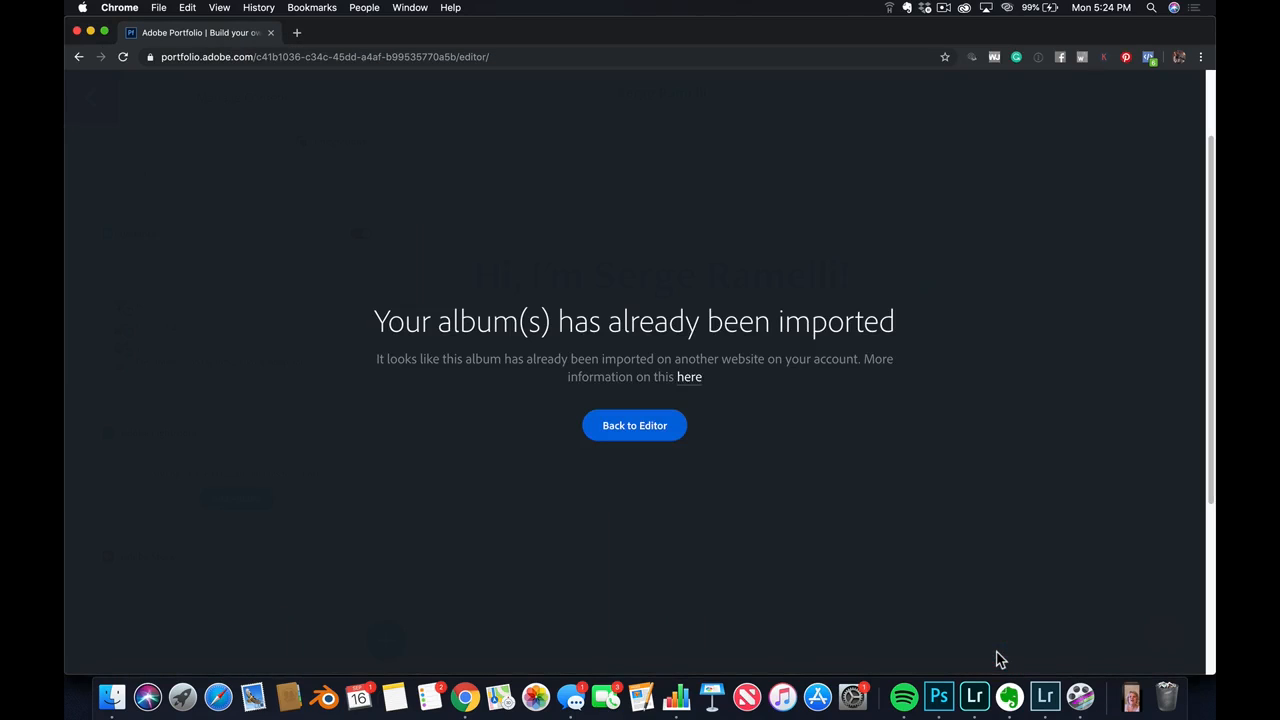
click(648, 432)
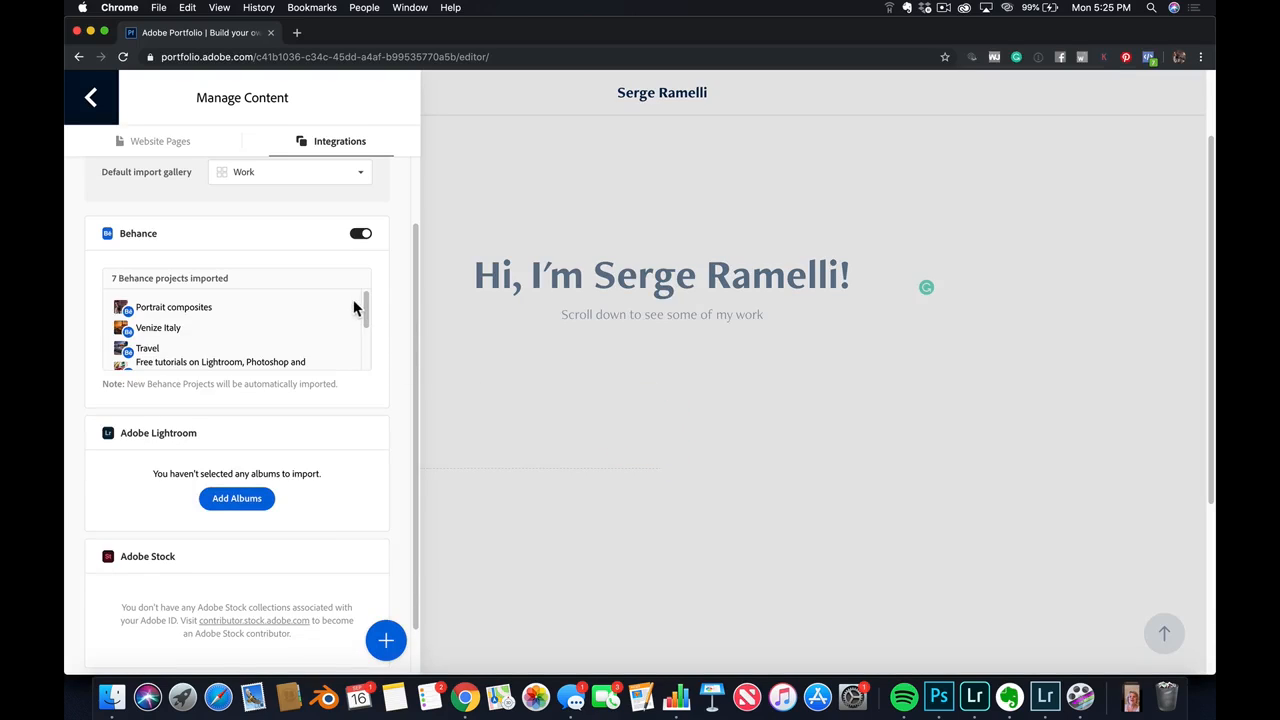
Retry importing the Best Landscapes, Best New Zeland, Italy Best and Landscapes albums from Lightroom's Portfolio folder, and return to the editor
mouse_move(367, 305)
mouse_down()
mouse_move(376, 360)
mouse_move(366, 297)
mouse_up()
click(256, 505)
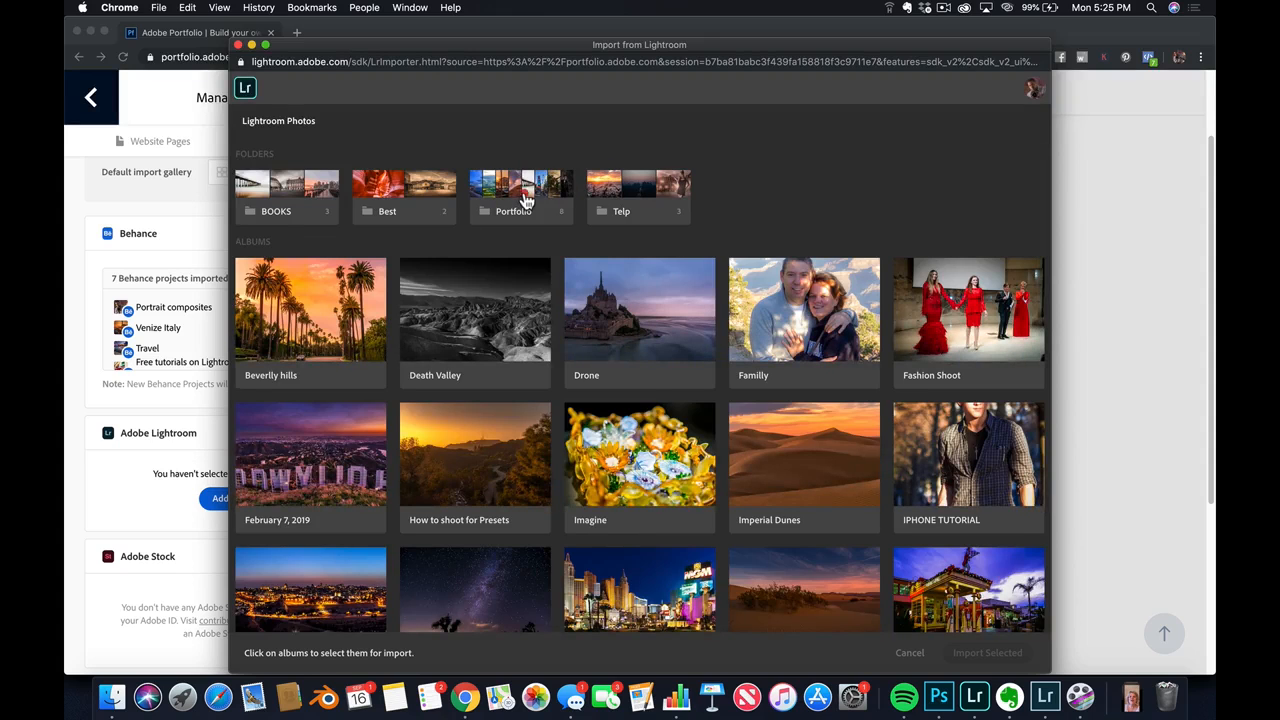
click(521, 200)
click(521, 199)
click(338, 223)
click(622, 244)
click(813, 241)
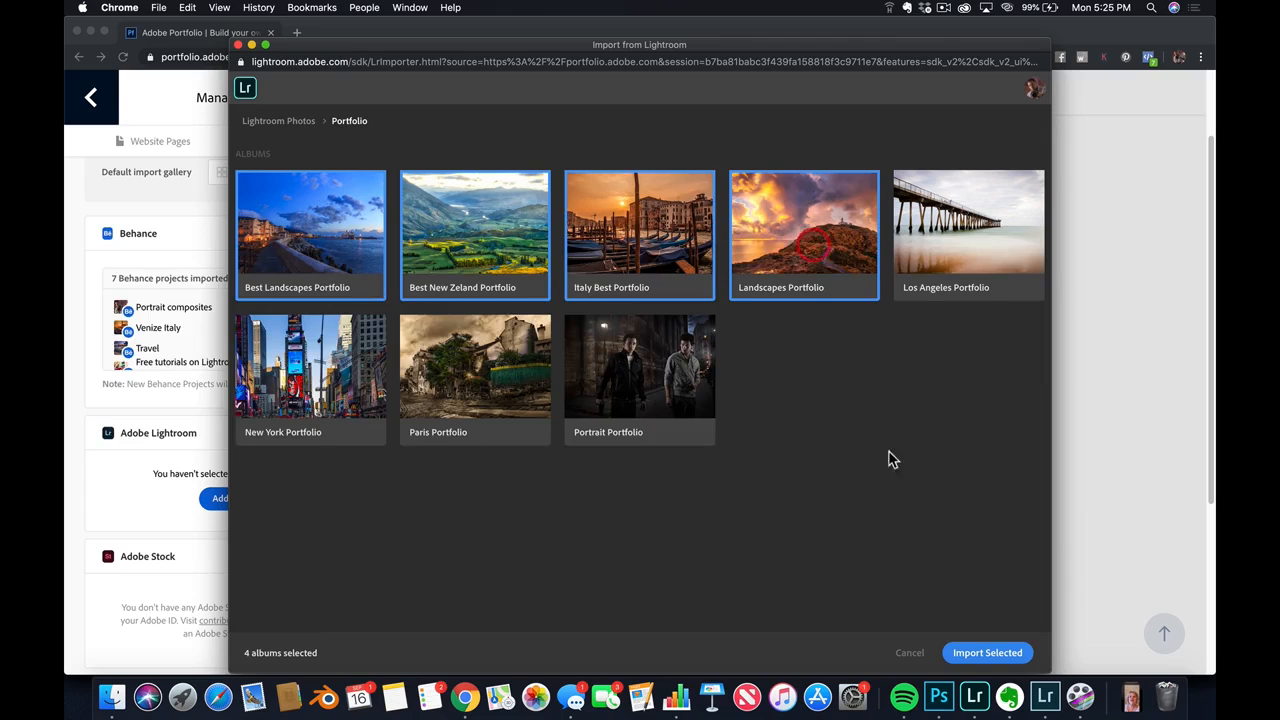
click(1003, 652)
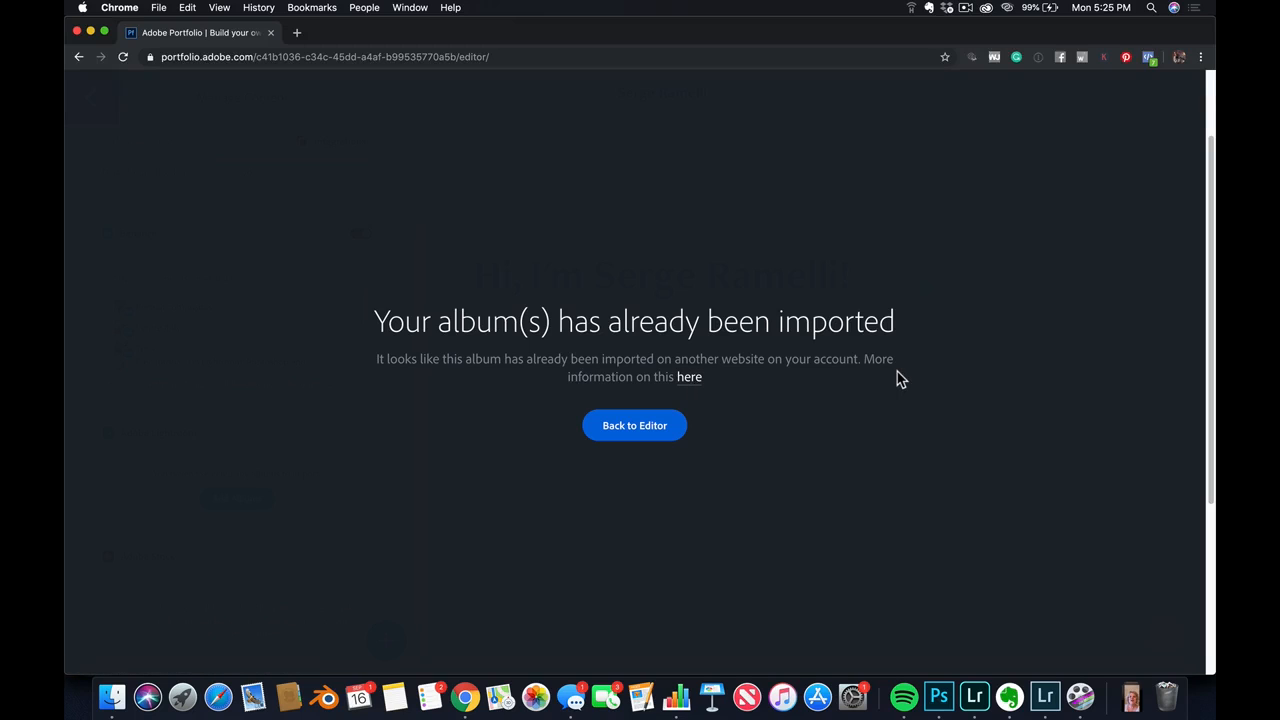
click(641, 422)
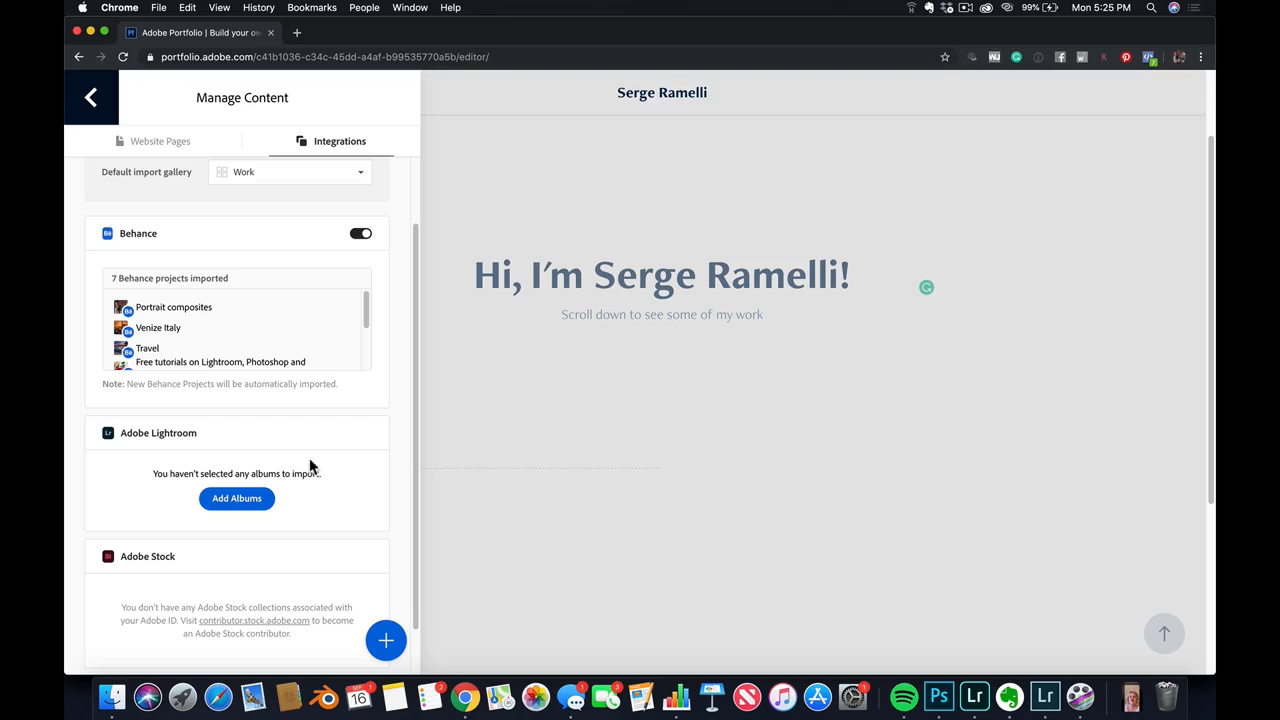
Import the Jerusalem, Mamiya and Provence albums from Lightroom into the Work gallery
click(238, 500)
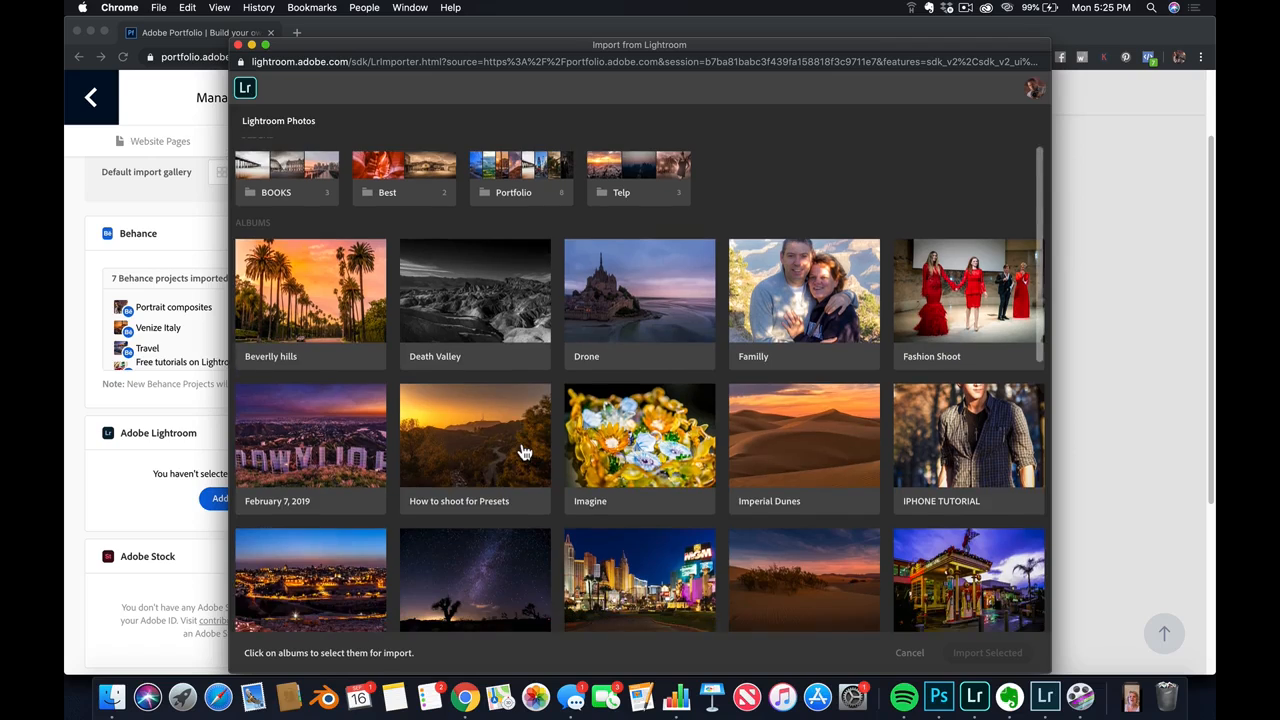
scroll(523, 449, down, 1)
scroll(527, 449, down, 2)
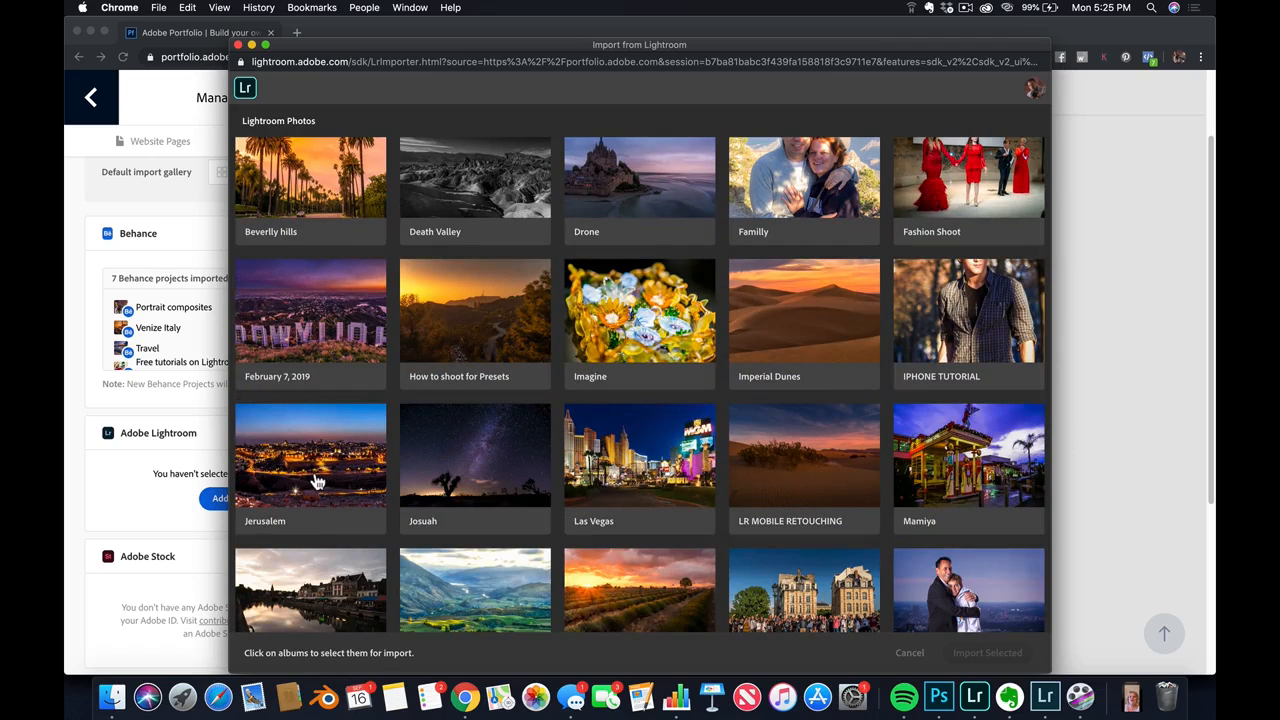
click(348, 478)
scroll(765, 450, down, 2)
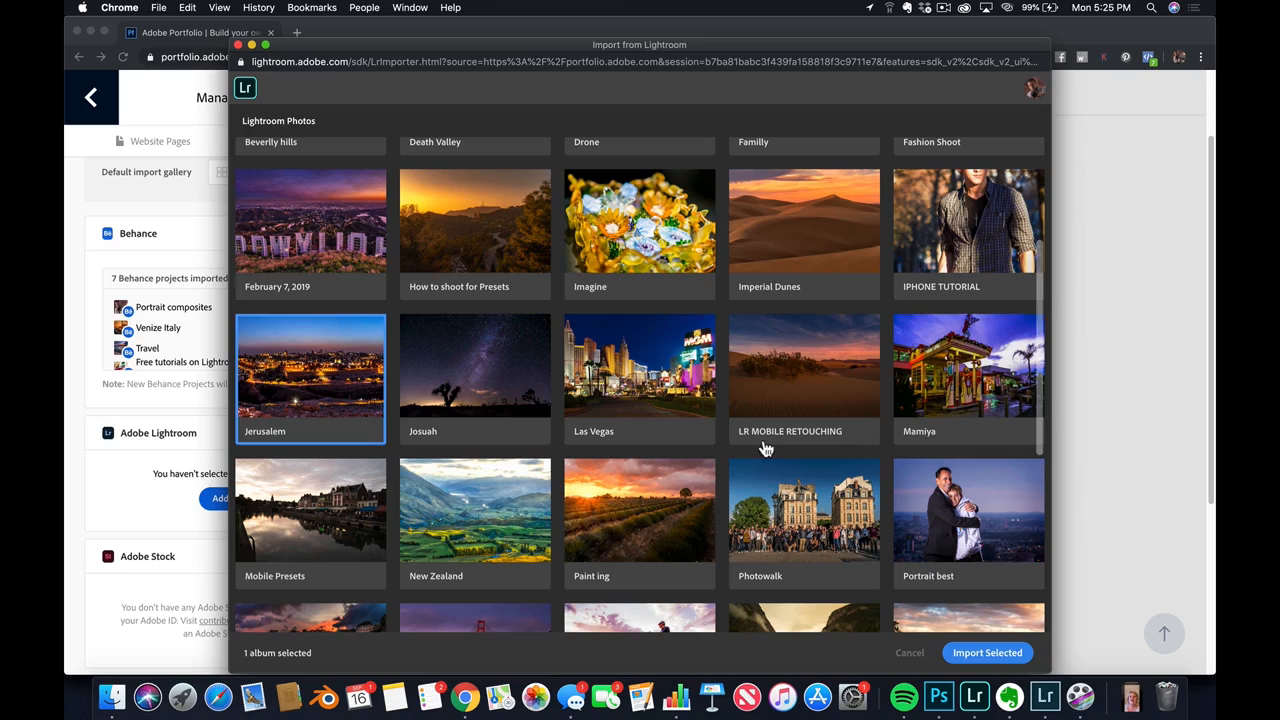
click(975, 388)
scroll(980, 380, down, 5)
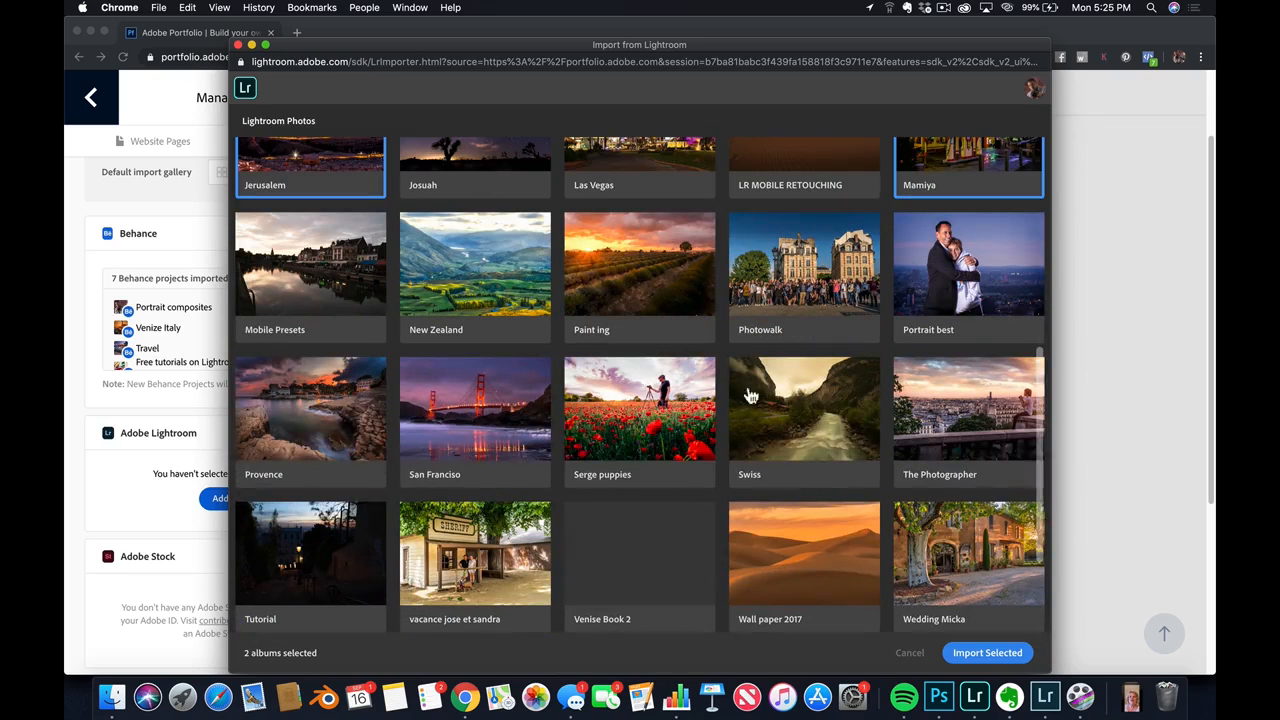
click(301, 427)
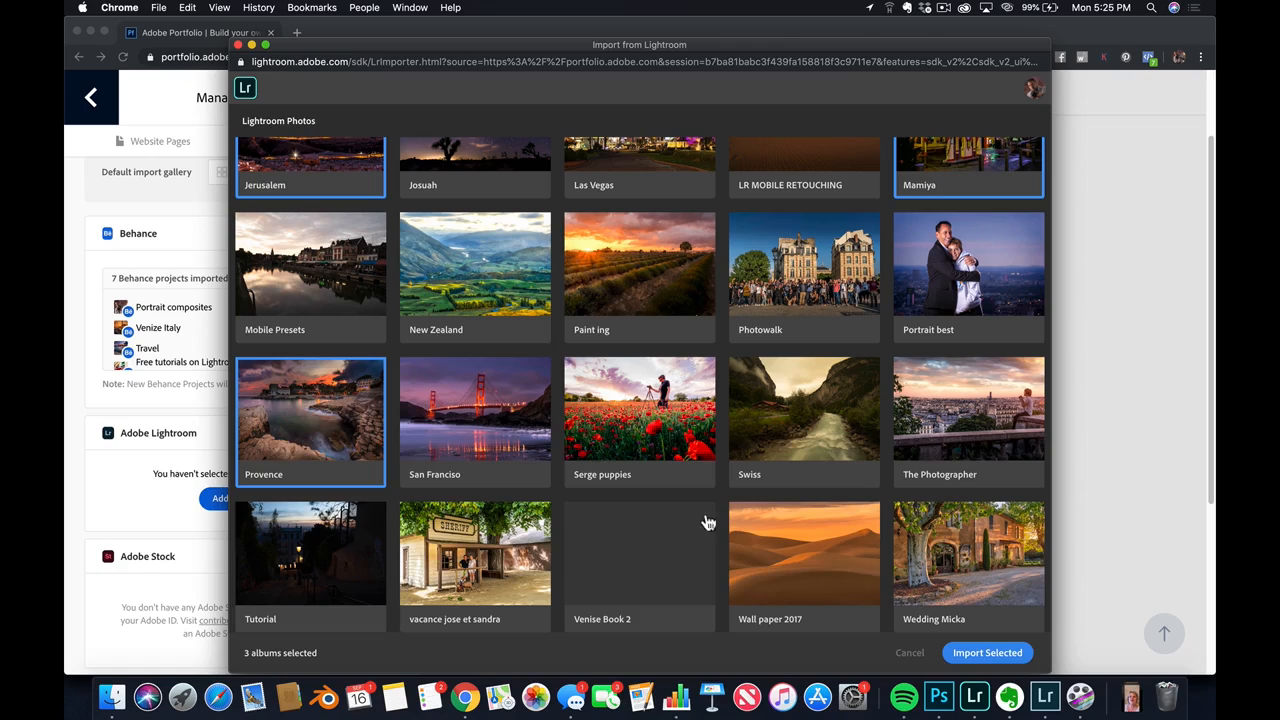
click(969, 655)
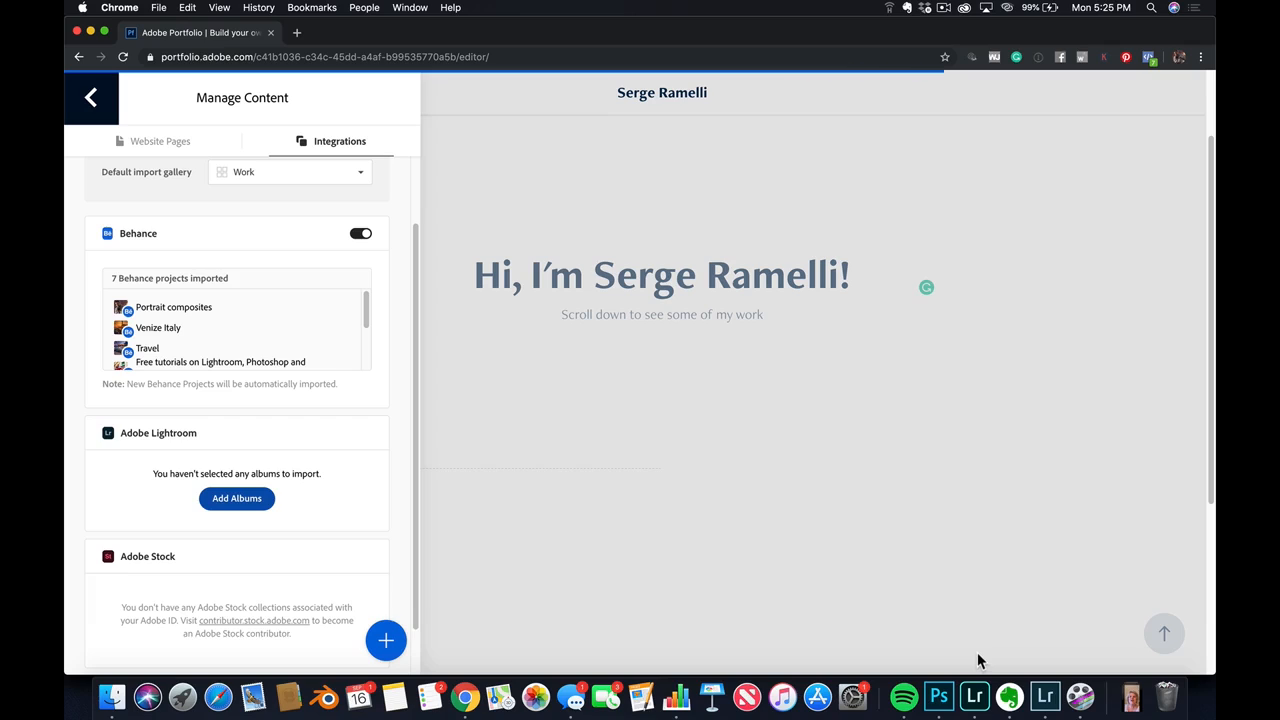
click(360, 237)
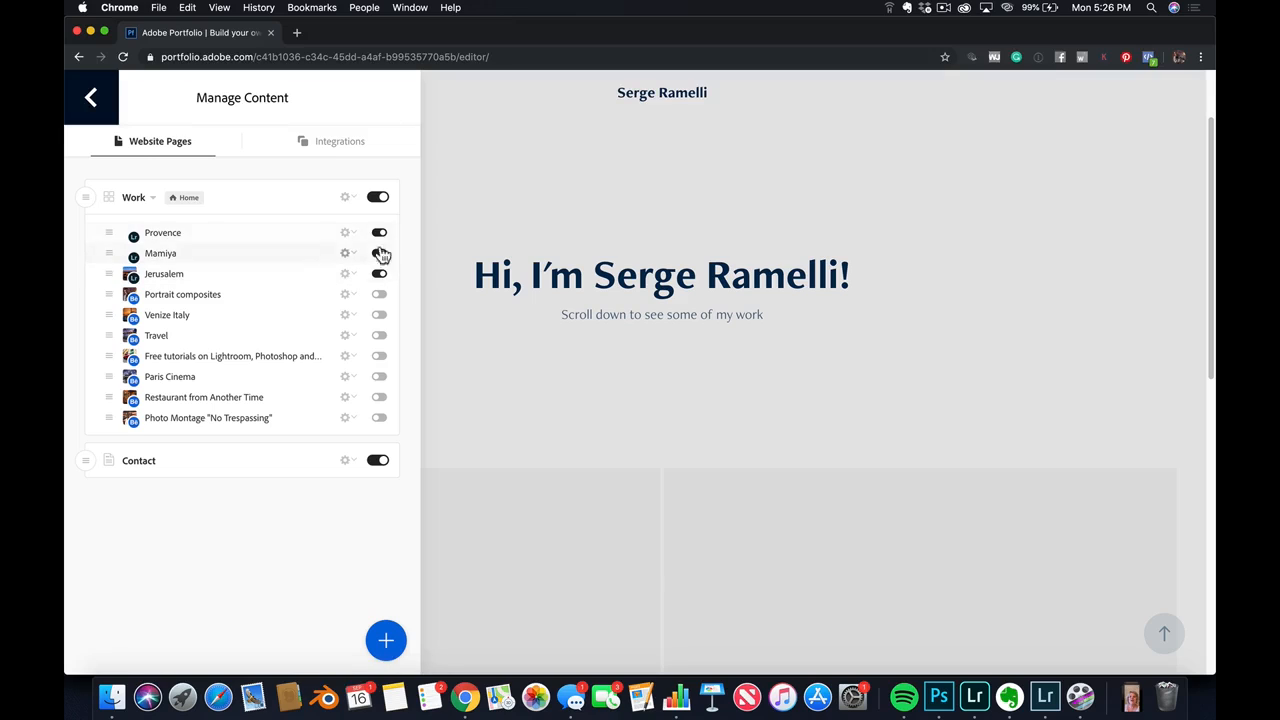
scroll(773, 394, down, 5)
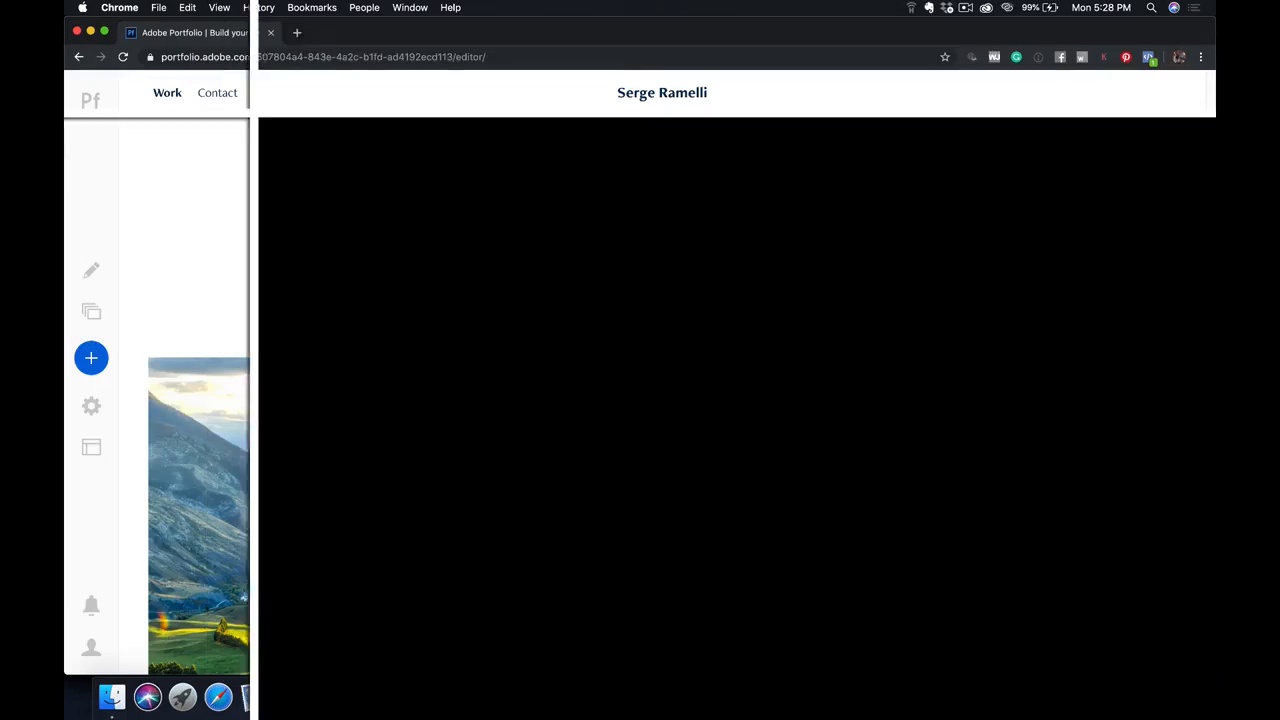
Replace the Imperial Dunes page's cover image with the album photo of the photographer standing on a dune
scroll(706, 251, down, 2)
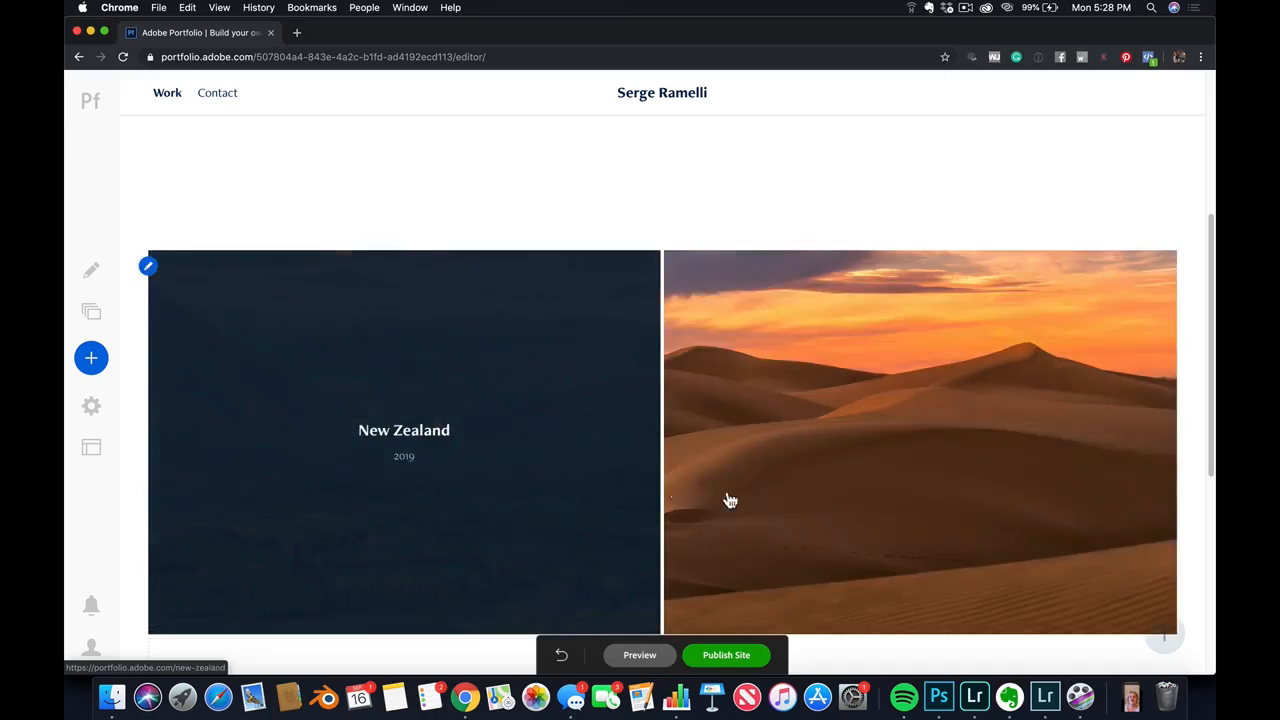
scroll(729, 500, down, 2)
scroll(520, 457, down, 3)
scroll(555, 453, up, 3)
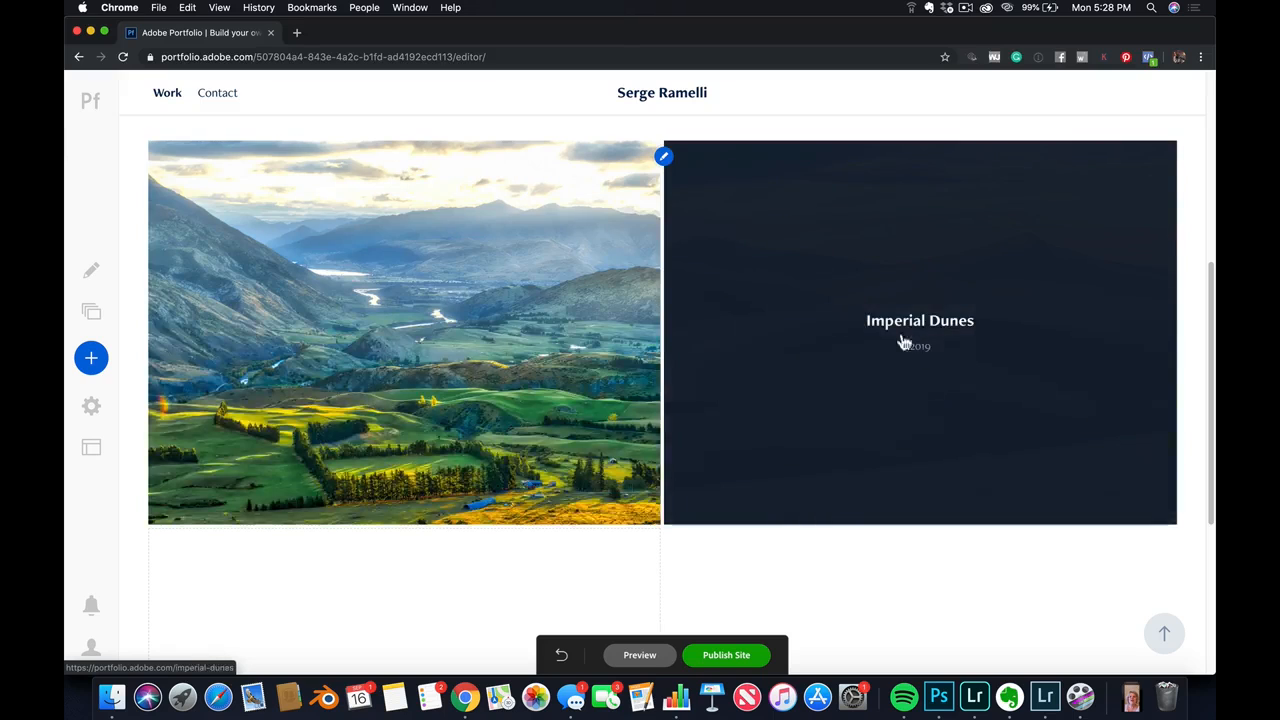
click(663, 156)
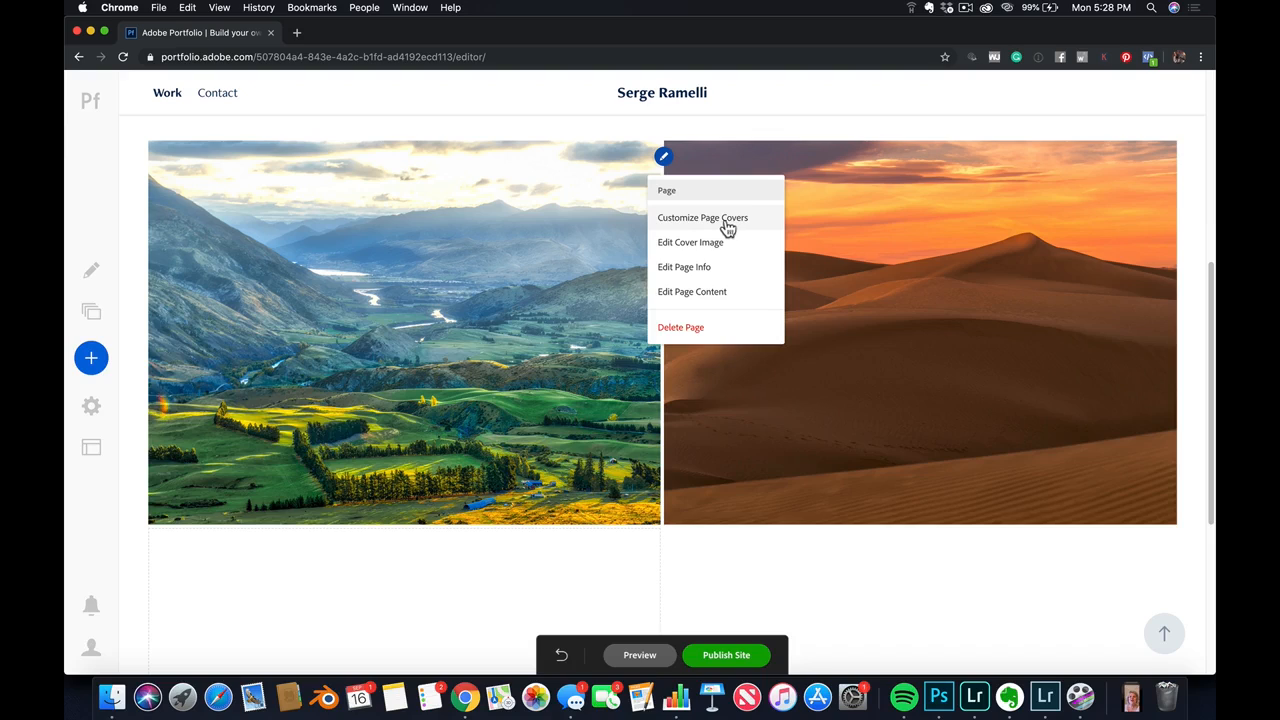
click(732, 251)
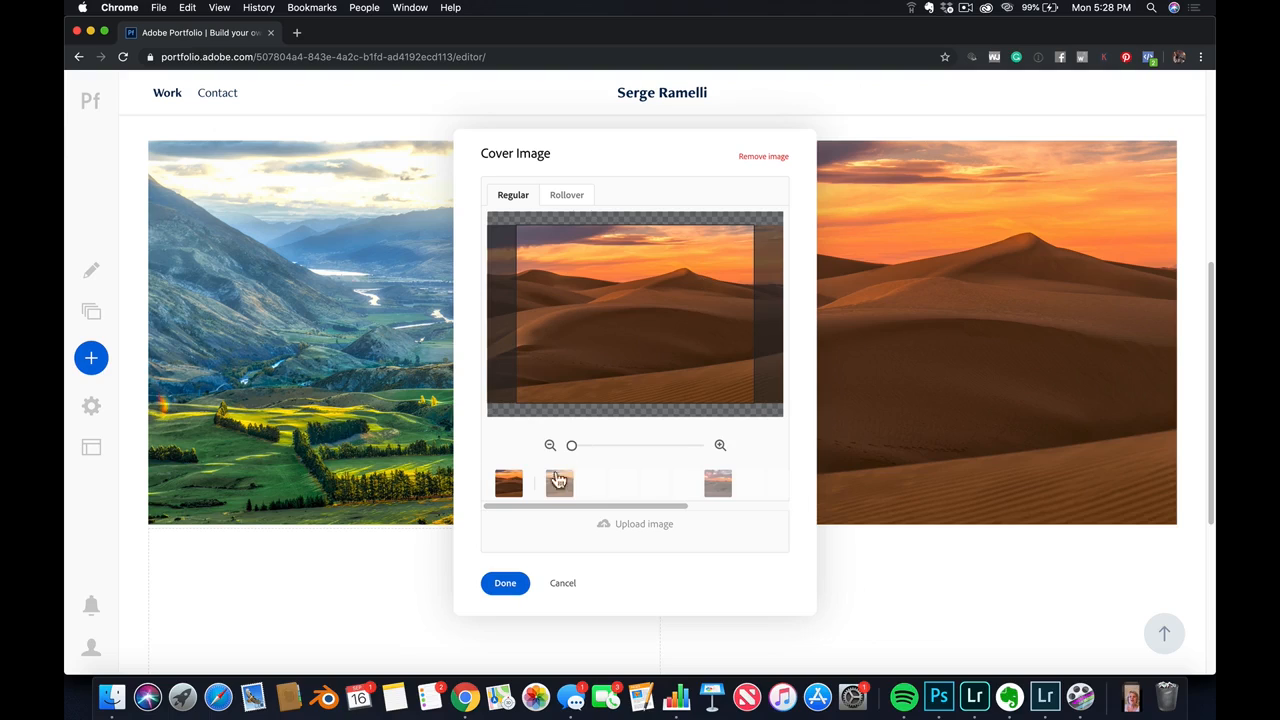
click(625, 486)
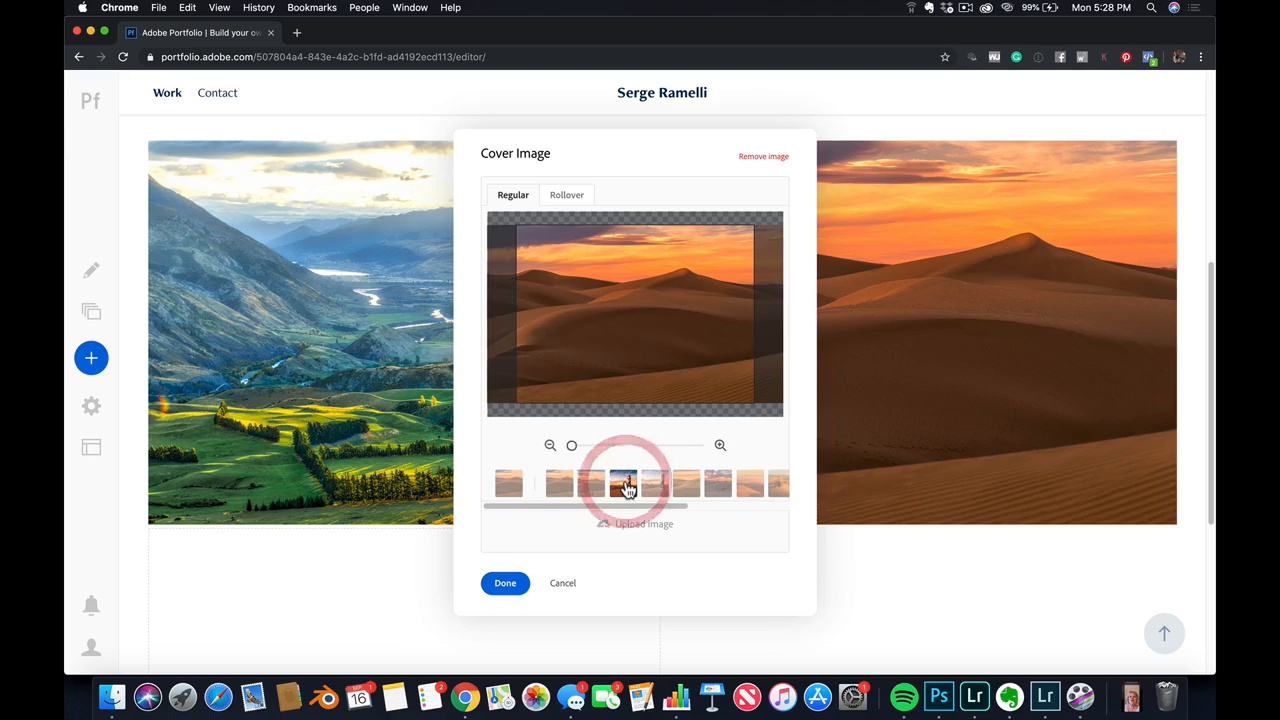
click(625, 486)
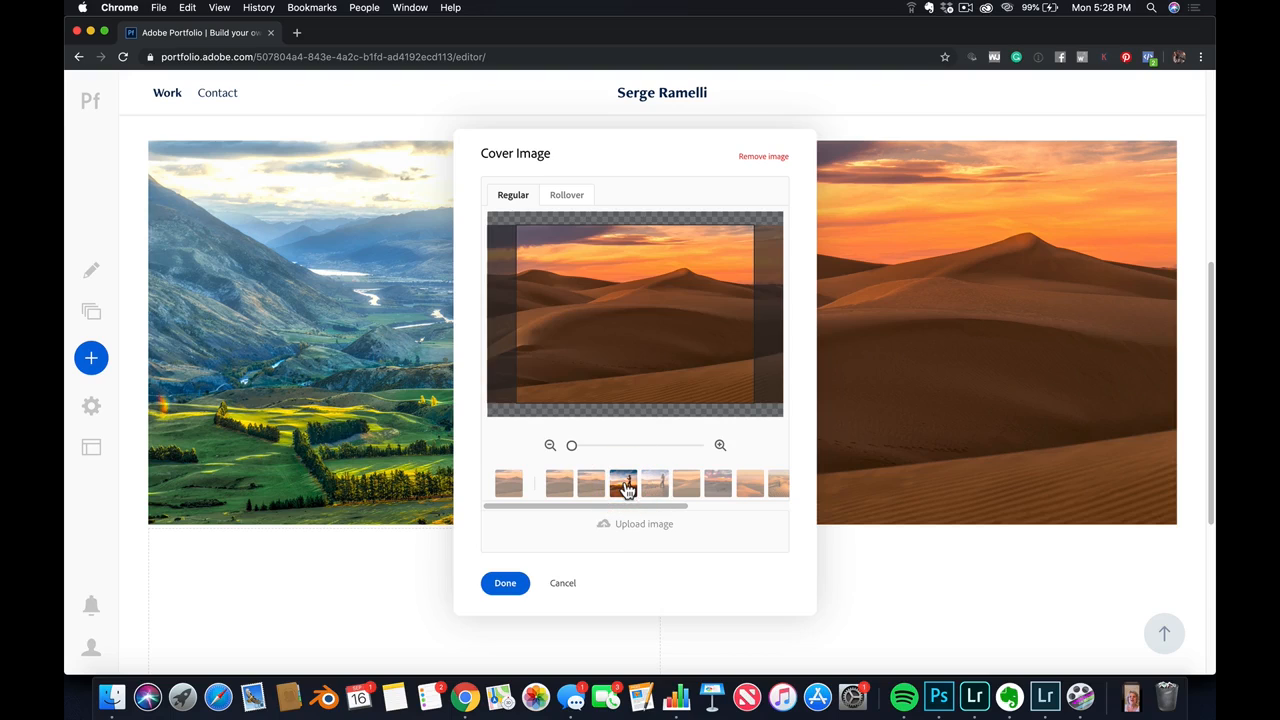
click(506, 584)
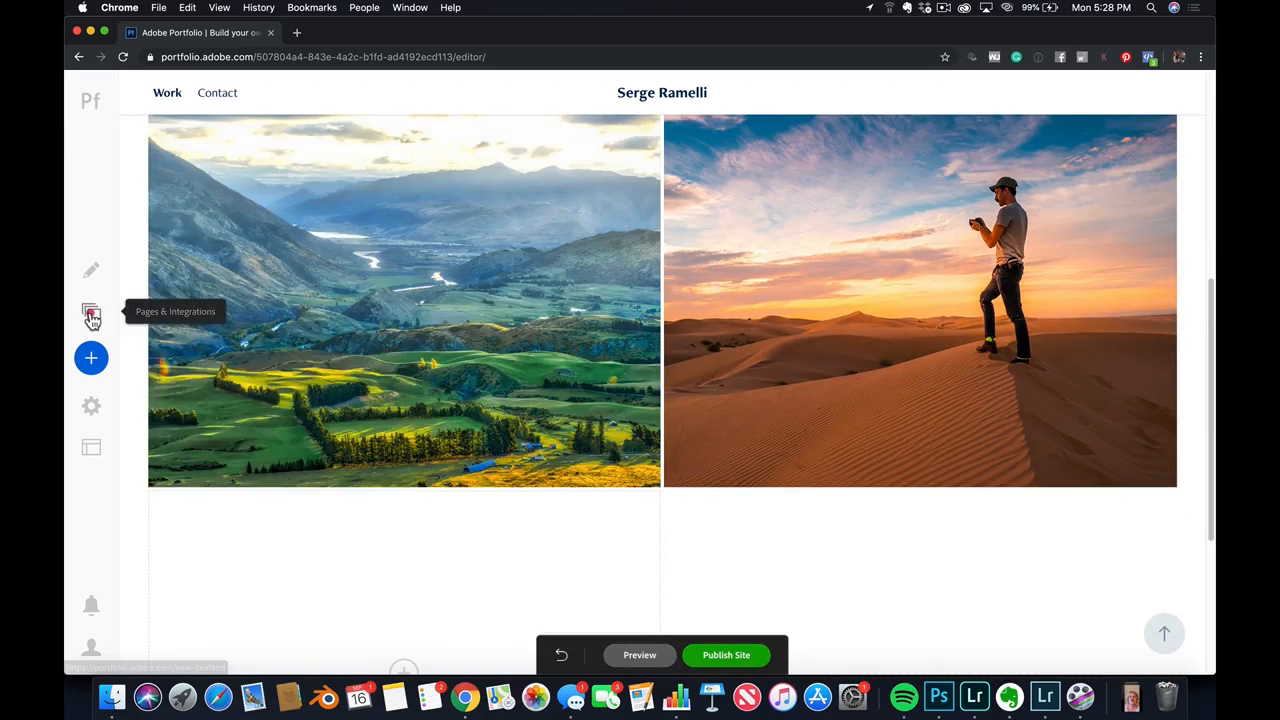
Import the Drone and Photowalk albums from Lightroom into the Work gallery
click(90, 313)
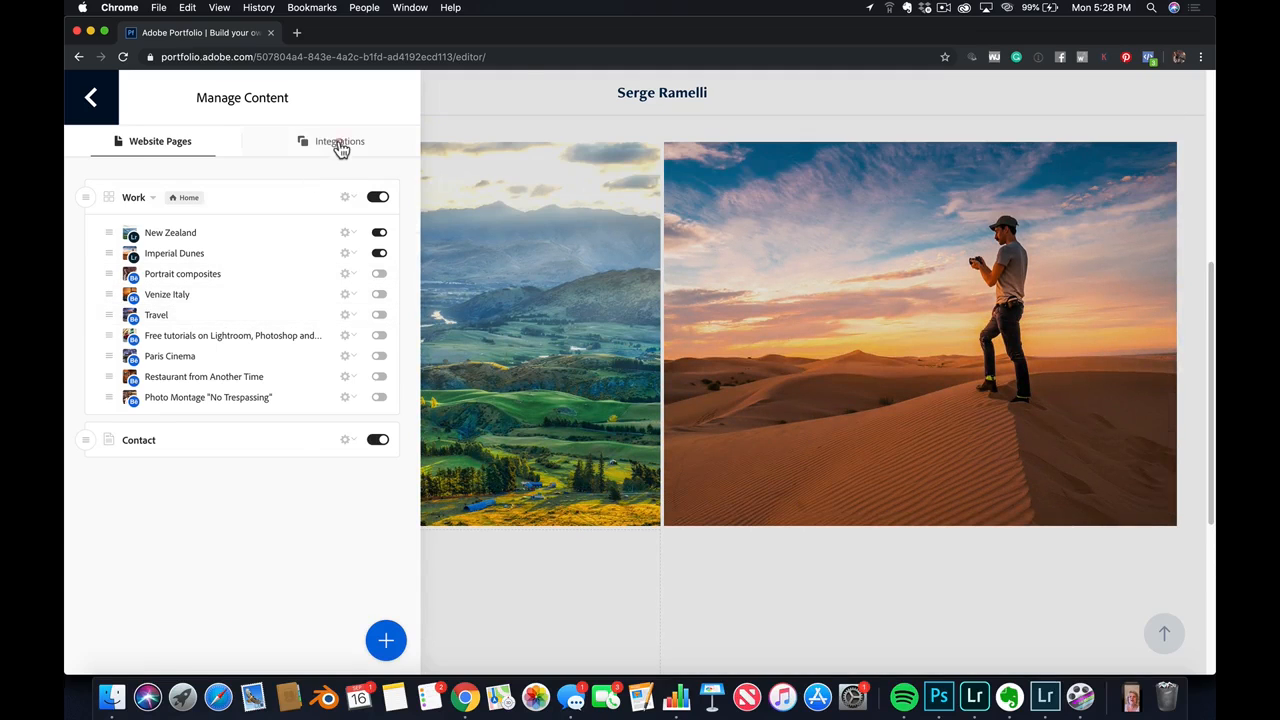
click(339, 142)
scroll(246, 447, down, 1)
scroll(222, 572, down, 2)
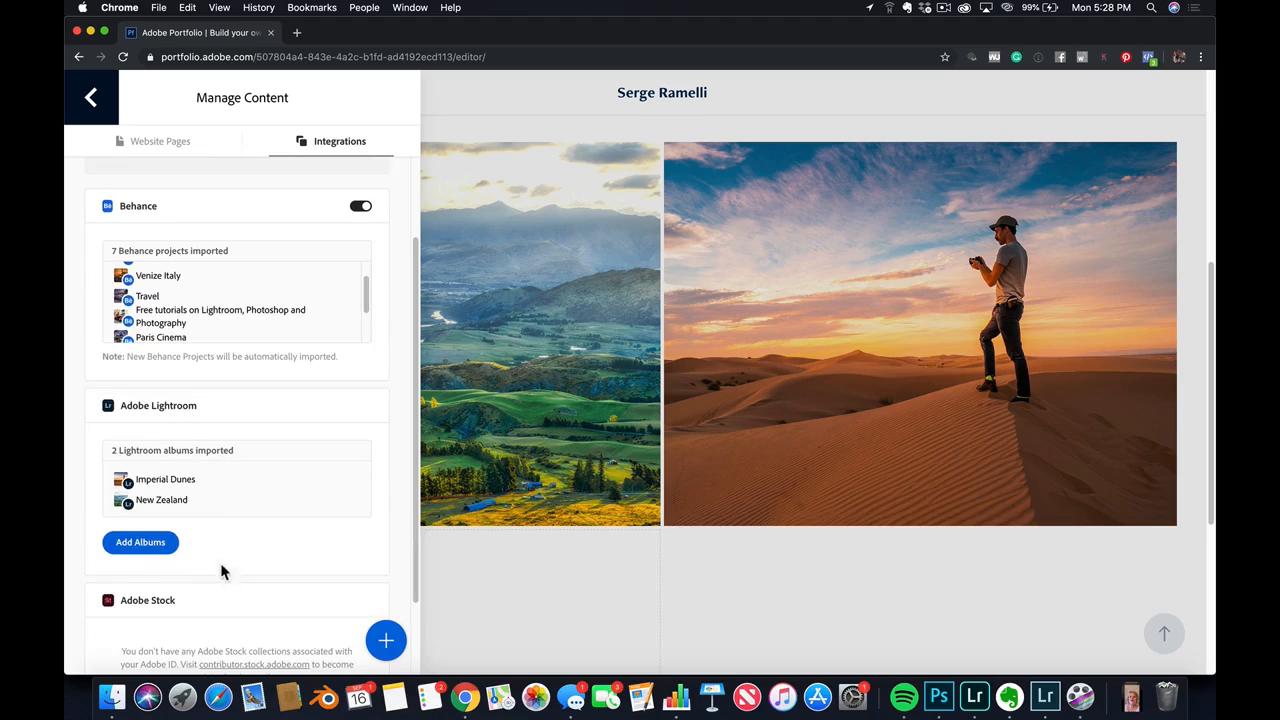
scroll(240, 550, up, 1)
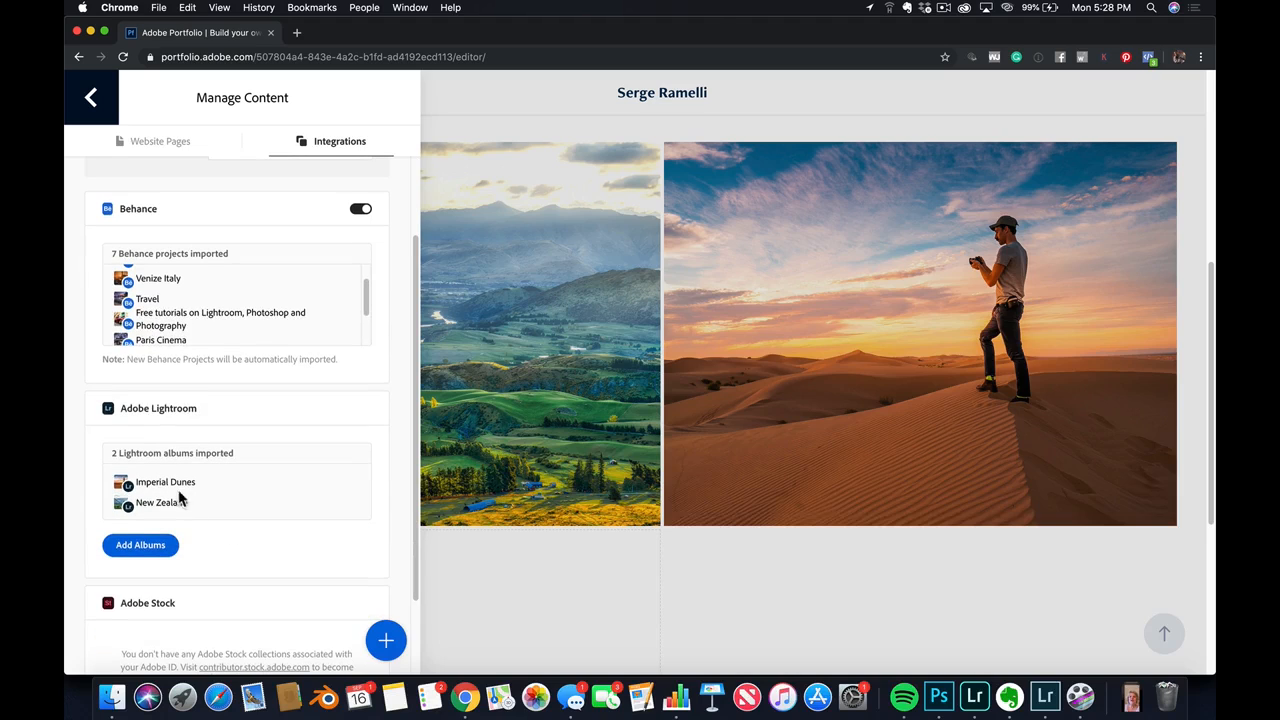
click(140, 545)
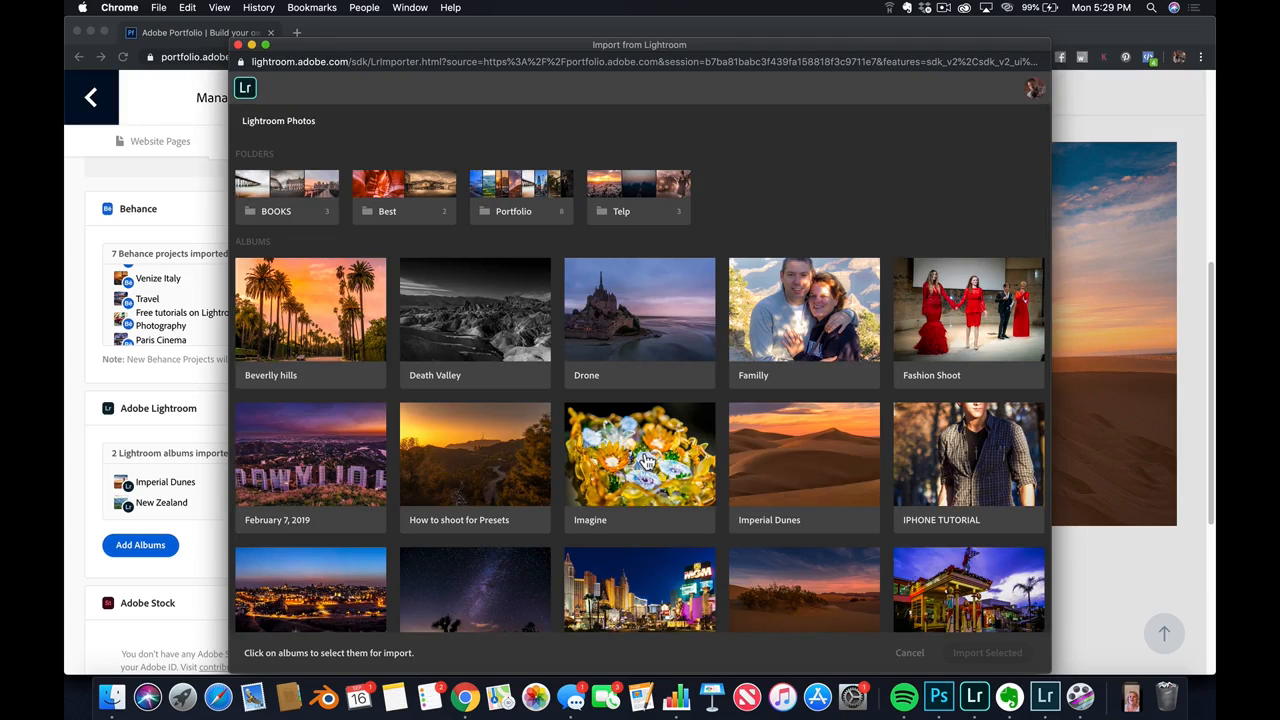
click(620, 322)
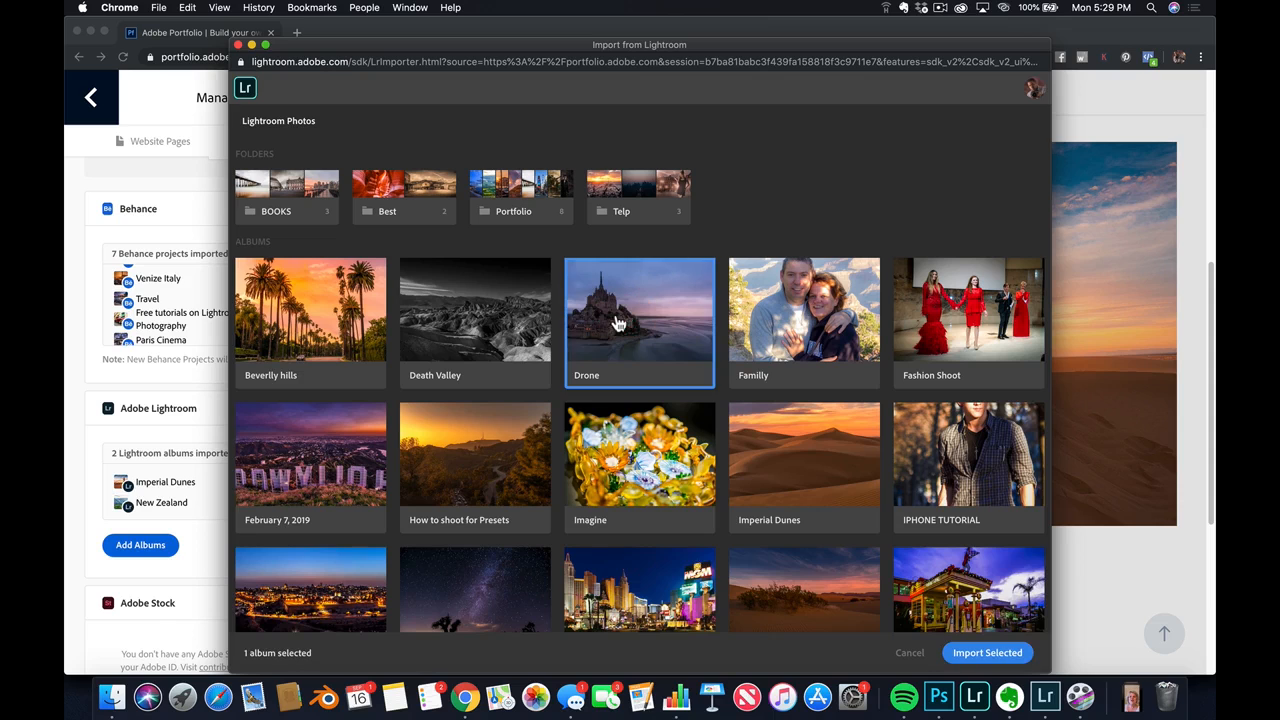
scroll(677, 377, down, 5)
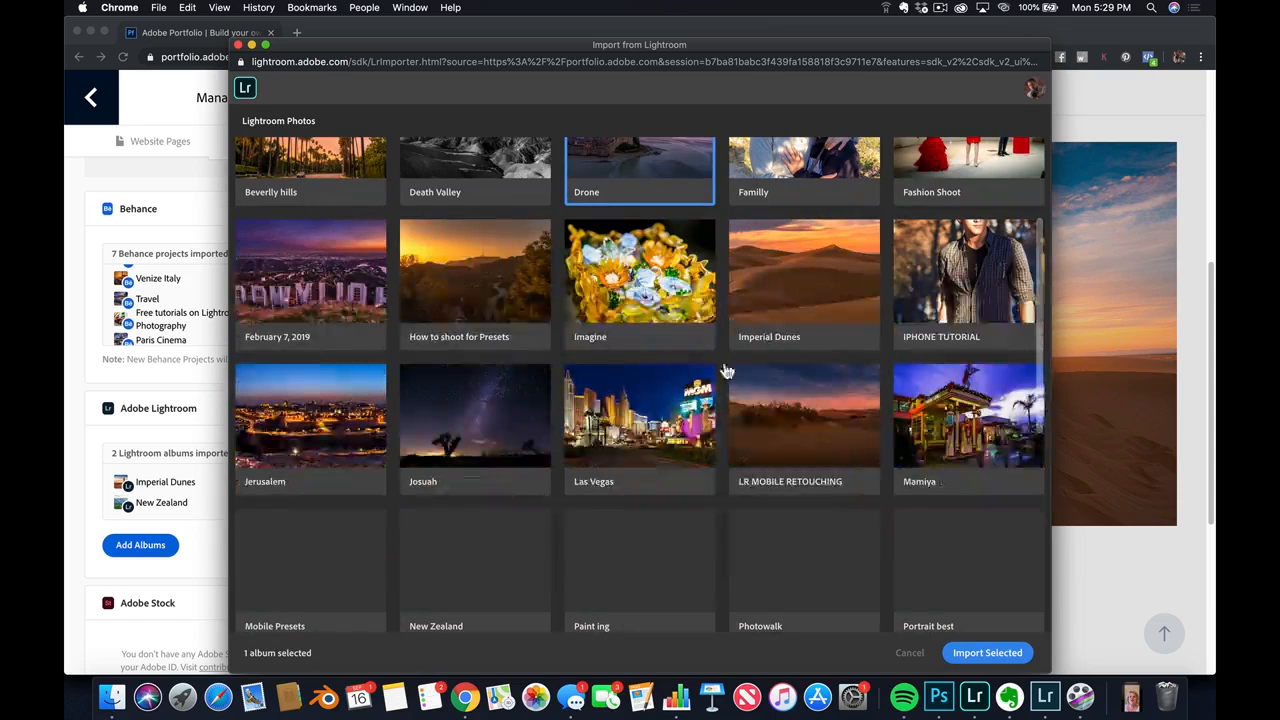
scroll(750, 370, down, 2)
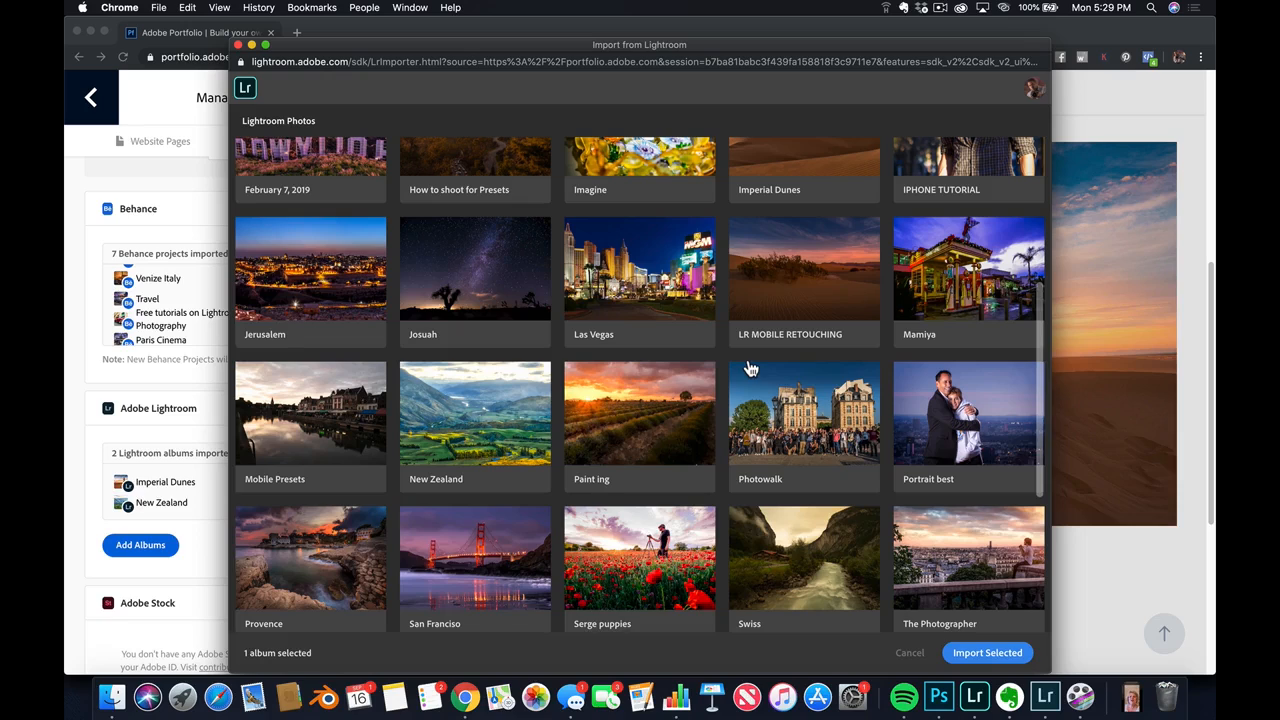
click(765, 437)
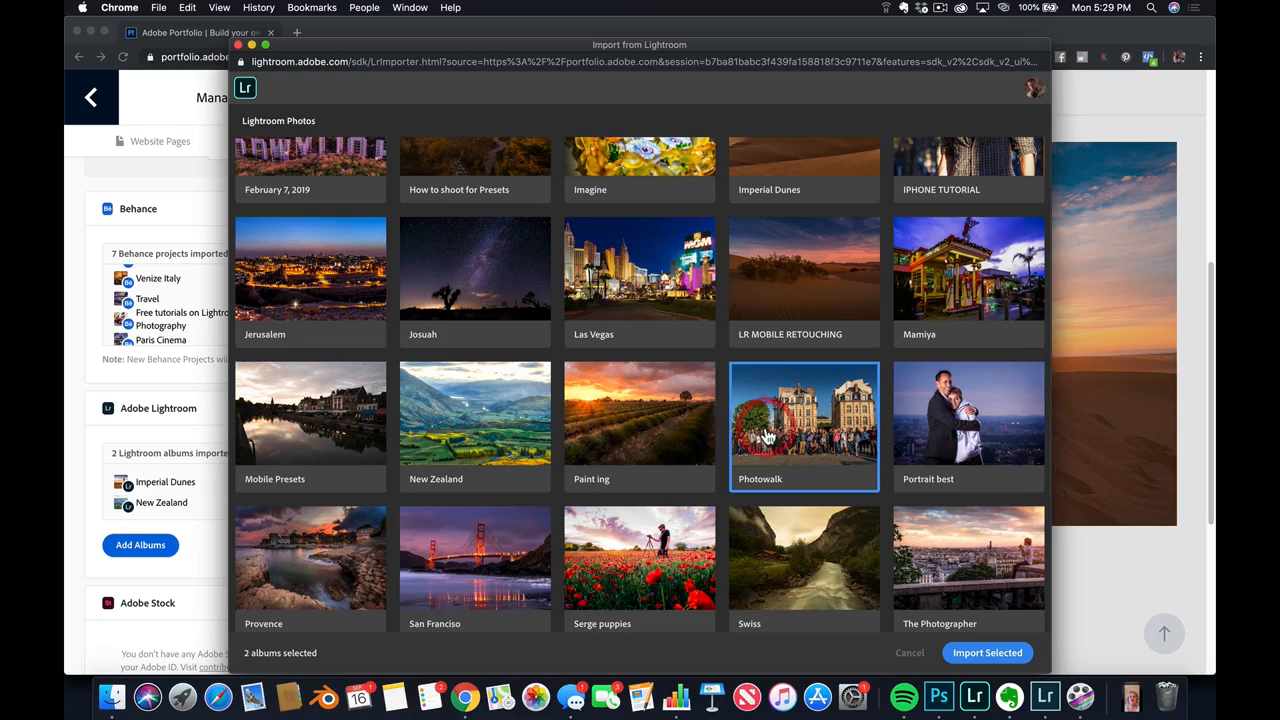
scroll(840, 514, up, 3)
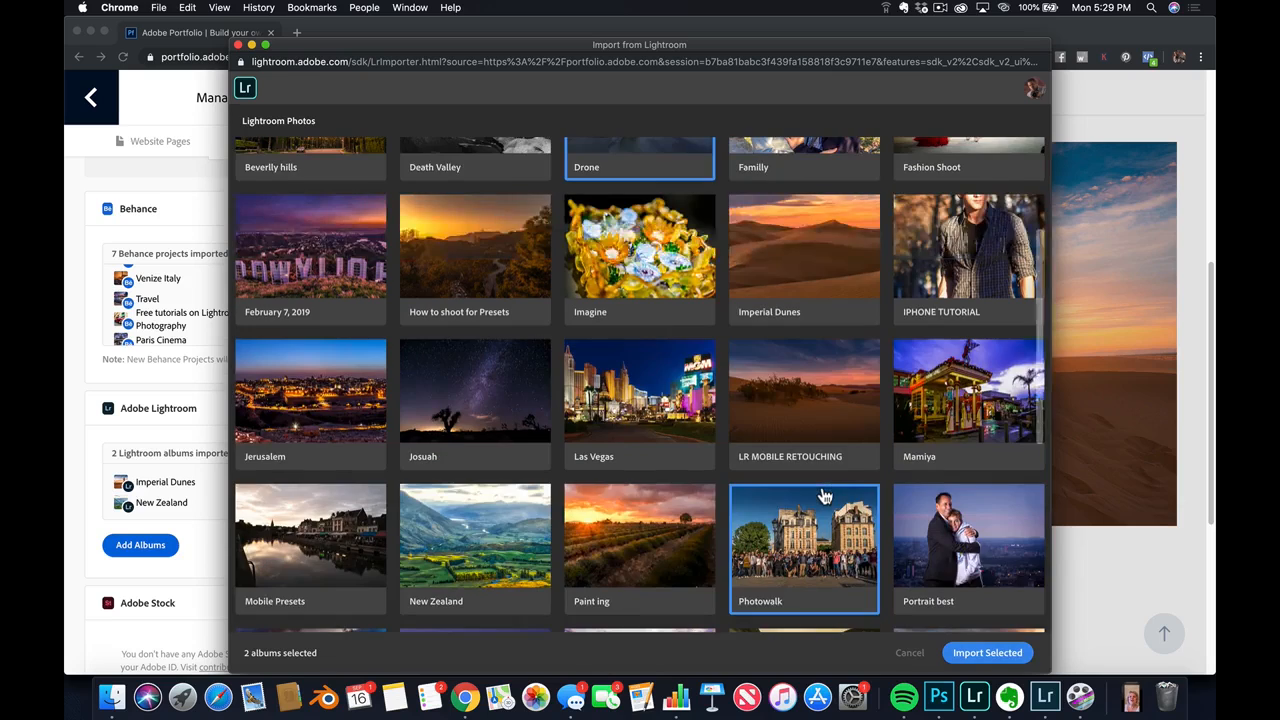
scroll(975, 601, down, 3)
click(995, 652)
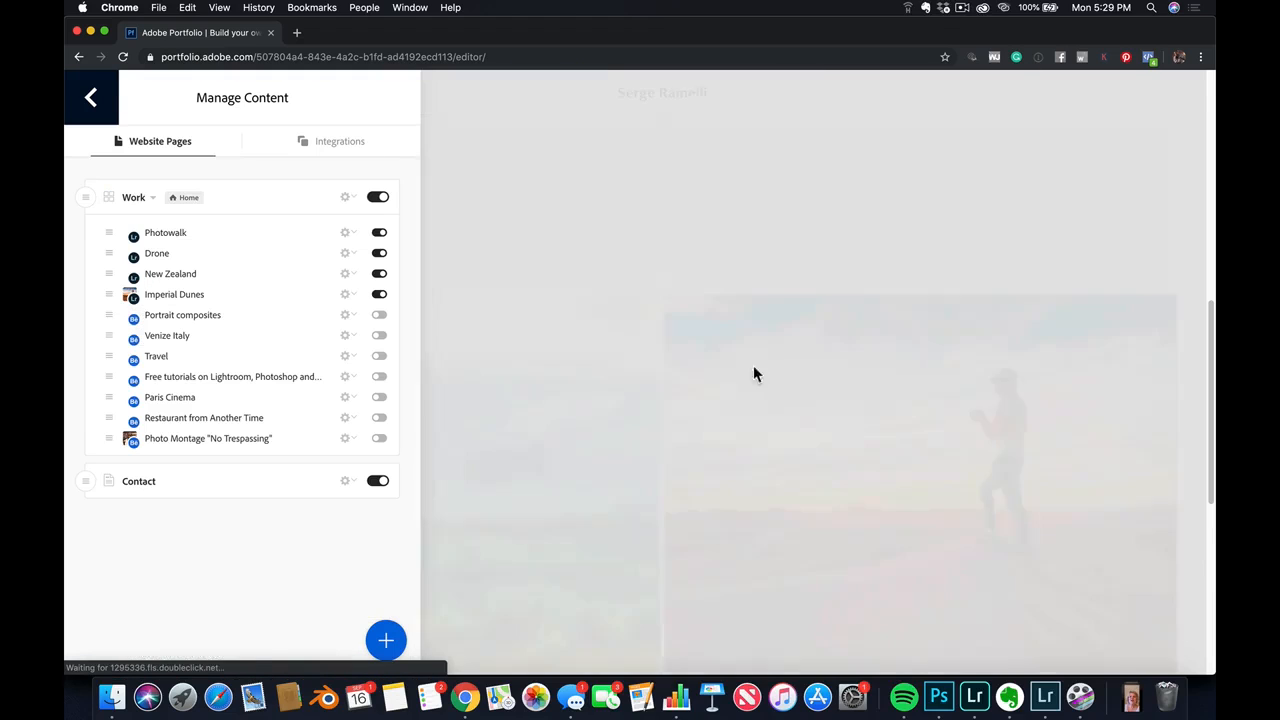
Replace the Drone page's cover image with the aerial photo of waves on a rocky shore
scroll(678, 397, up, 2)
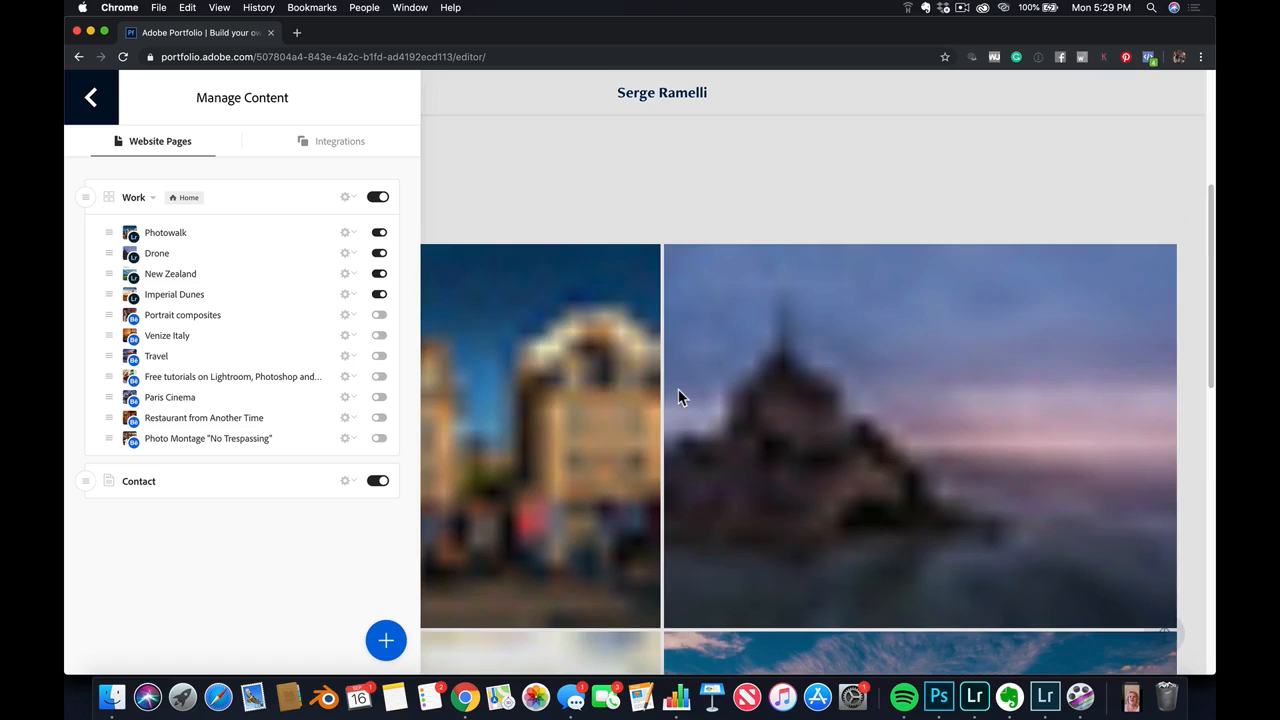
click(716, 280)
click(663, 261)
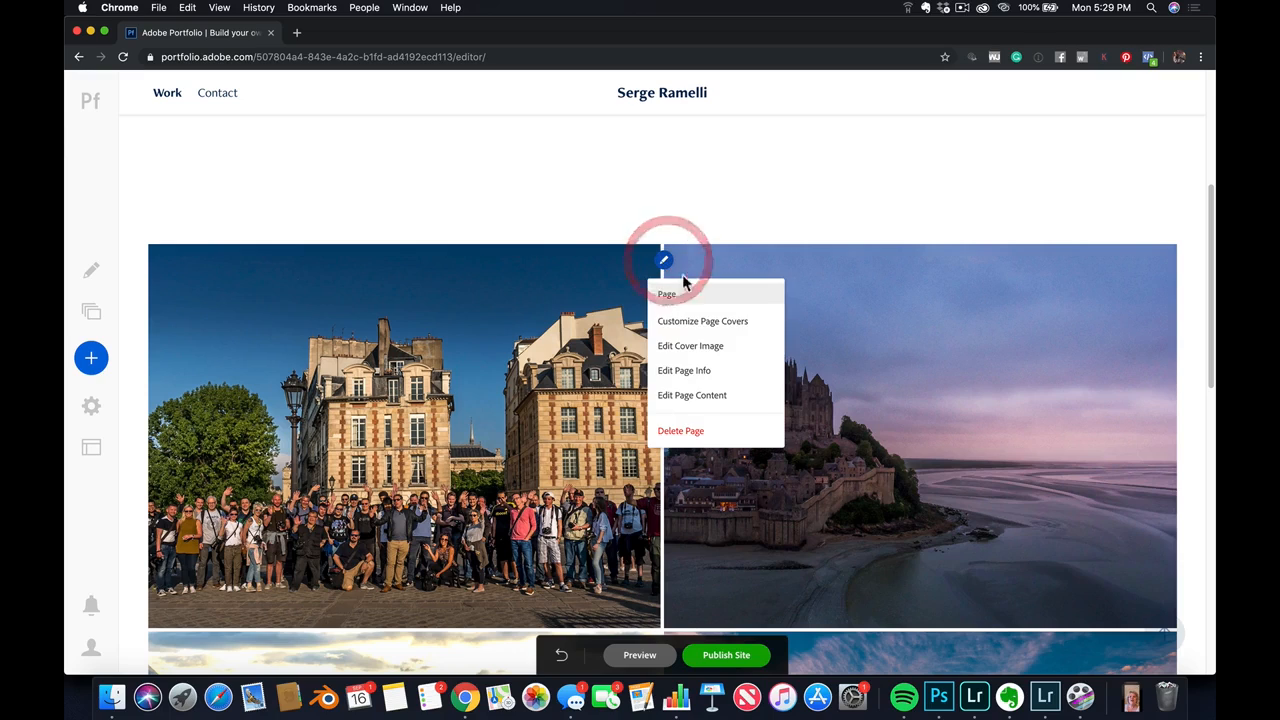
click(717, 350)
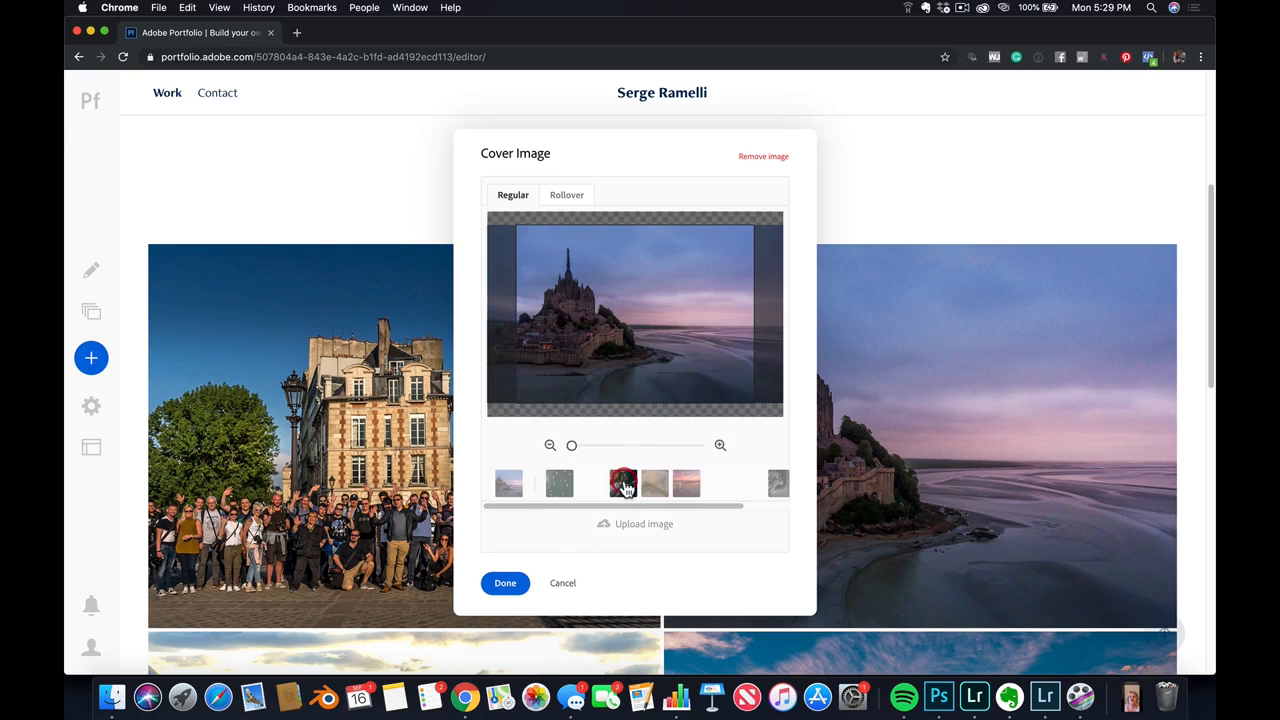
click(624, 487)
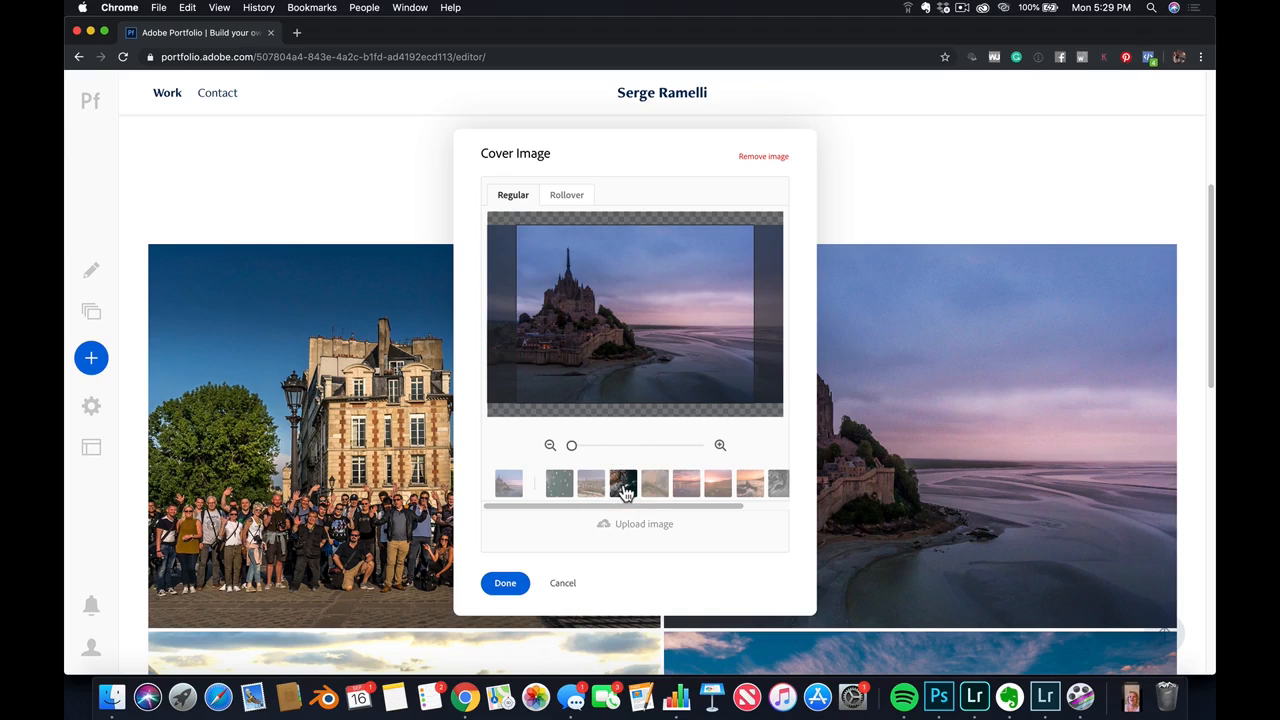
click(507, 584)
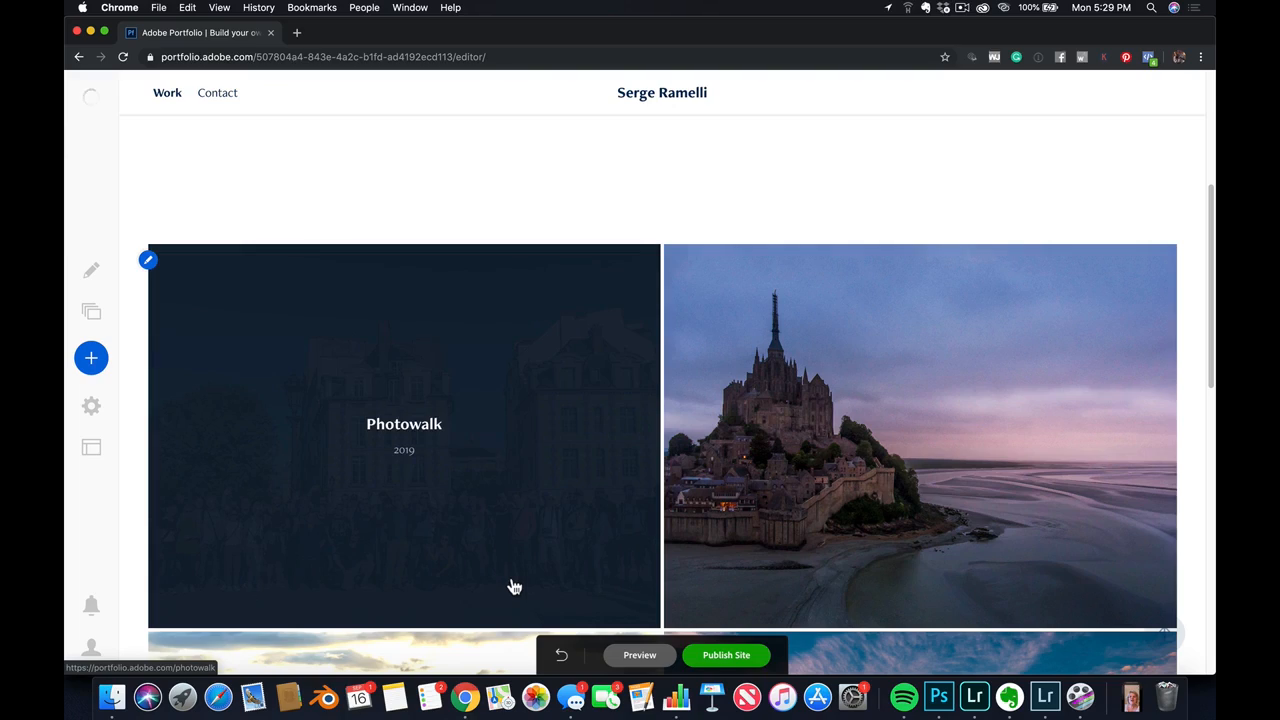
scroll(700, 510, down, 3)
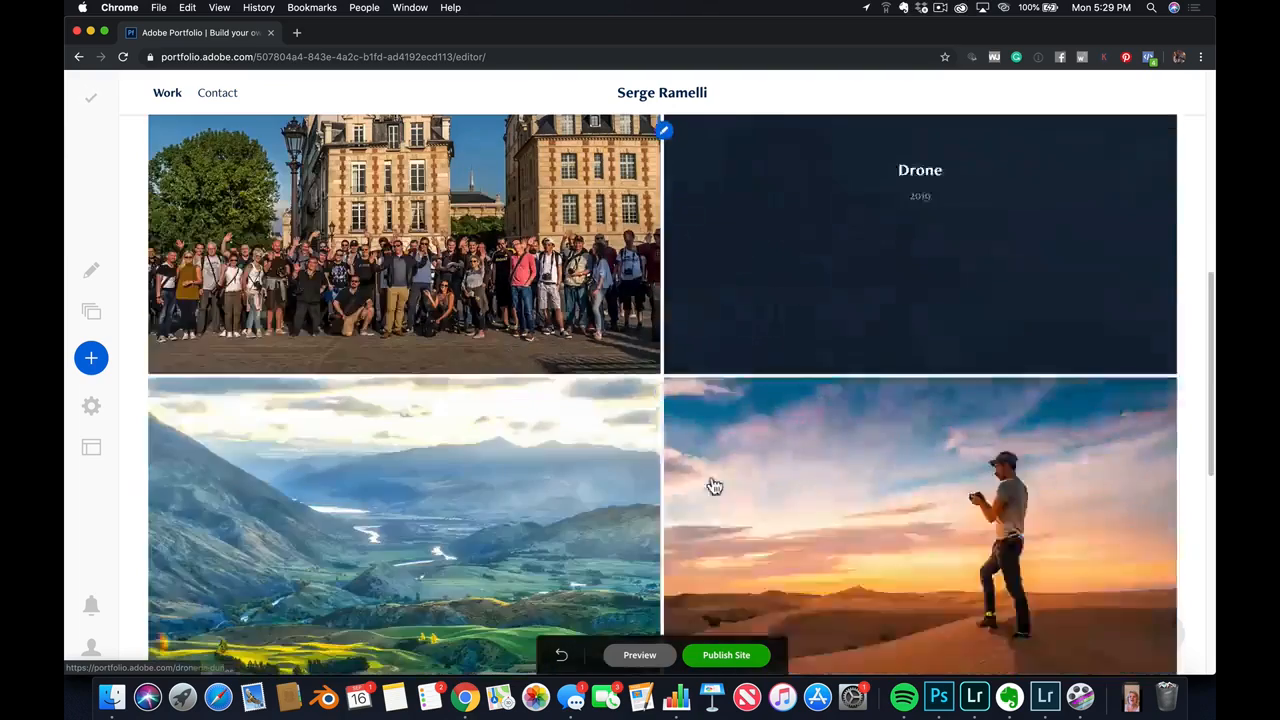
Review the album covers in the Work gallery and open the Contact page from the site's page list
scroll(815, 518, up, 1)
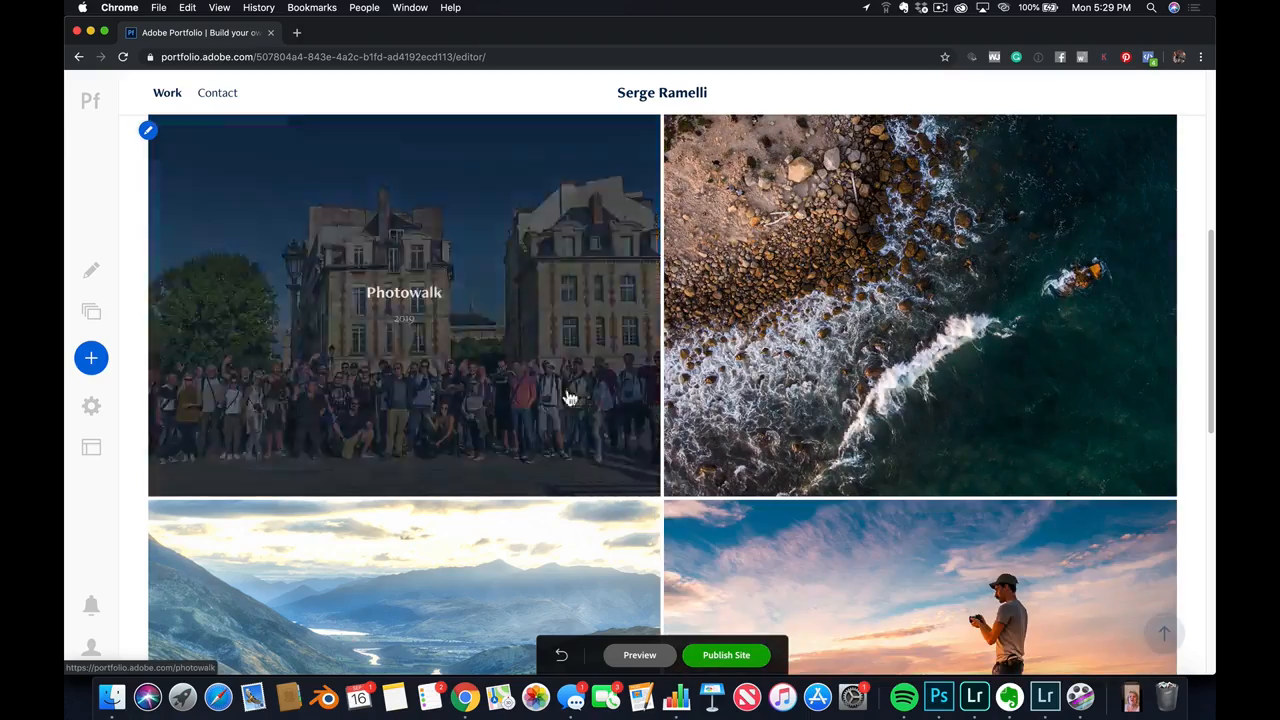
scroll(294, 394, down, 2)
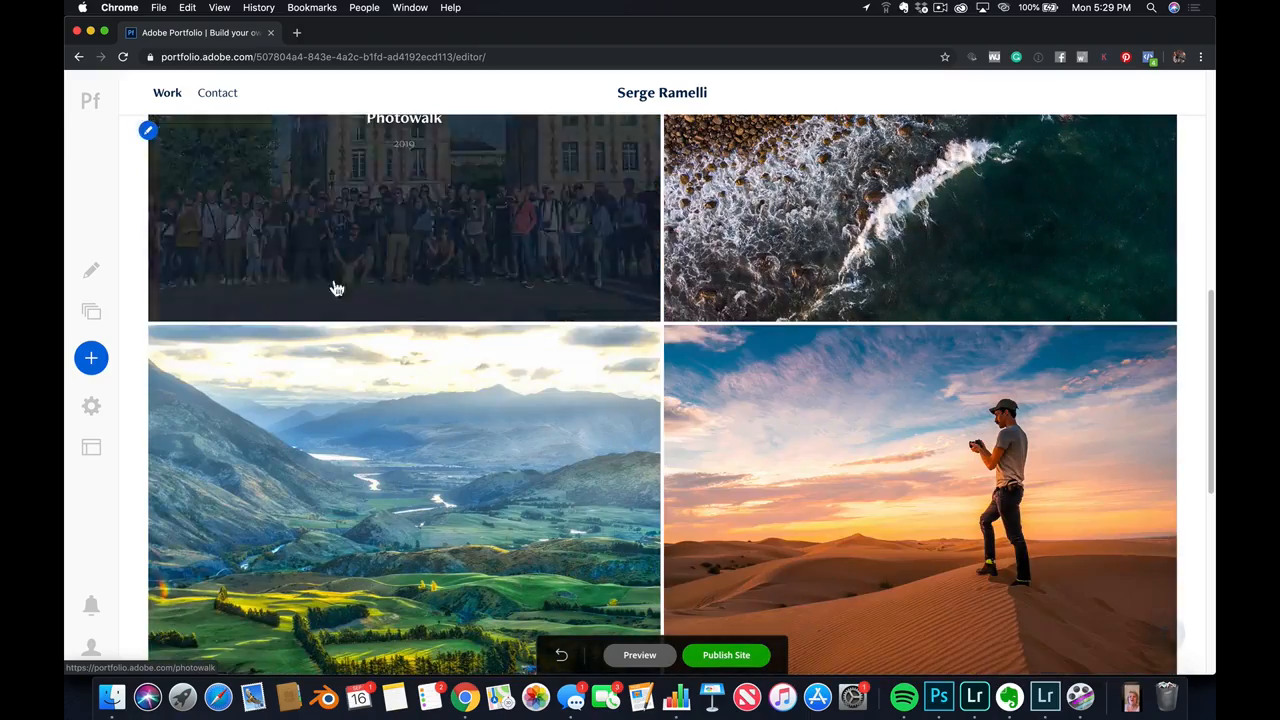
click(91, 312)
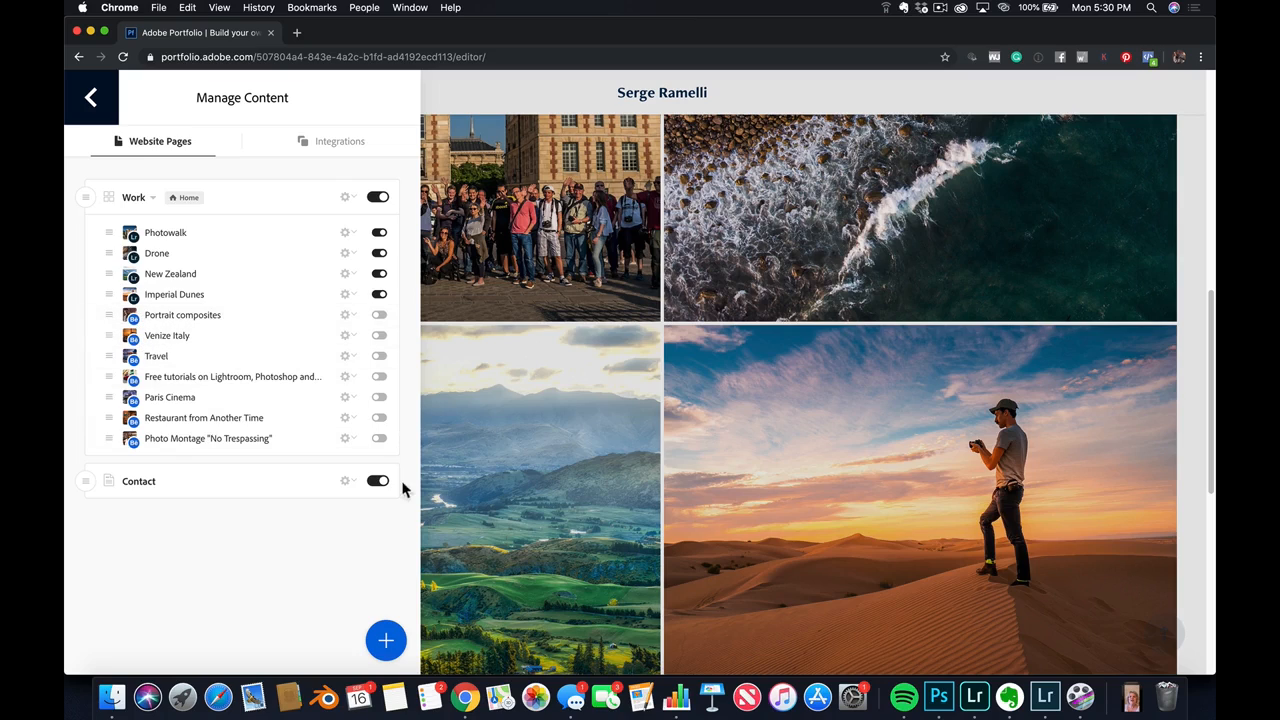
click(284, 494)
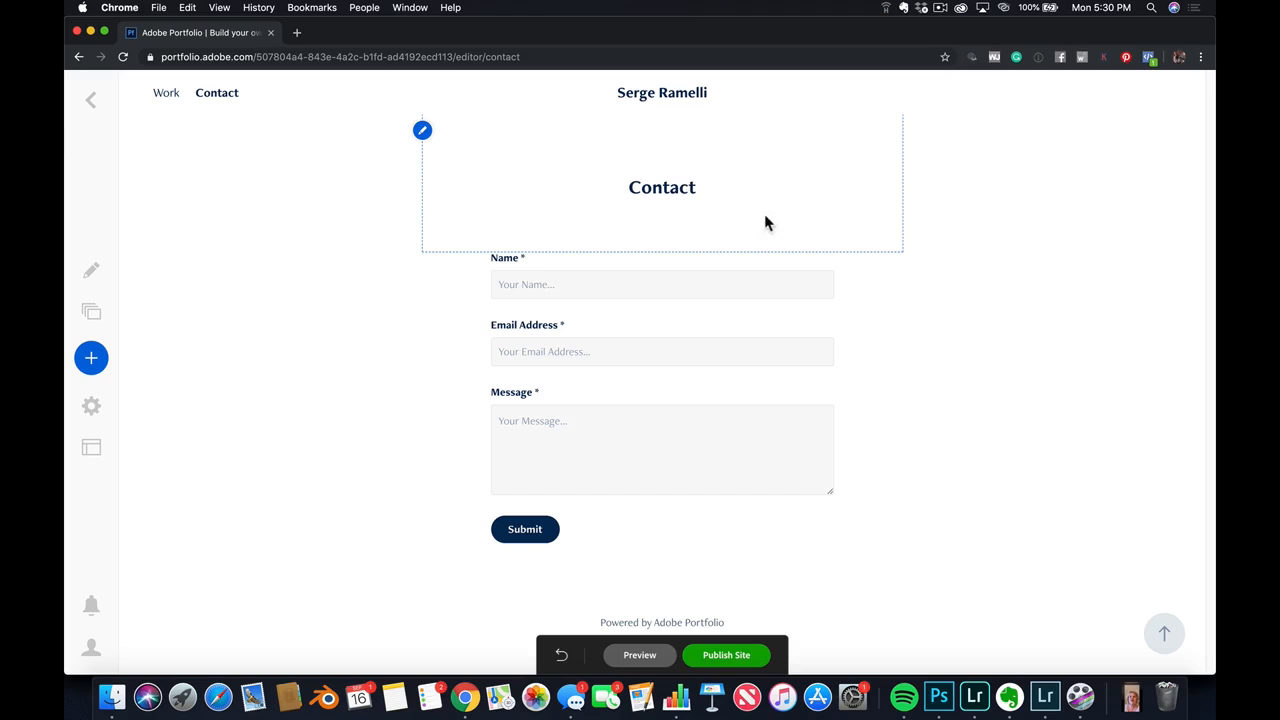
Inspect the Contact page header's editing options and return to the site's home page
double_click(691, 187)
click(691, 187)
click(424, 134)
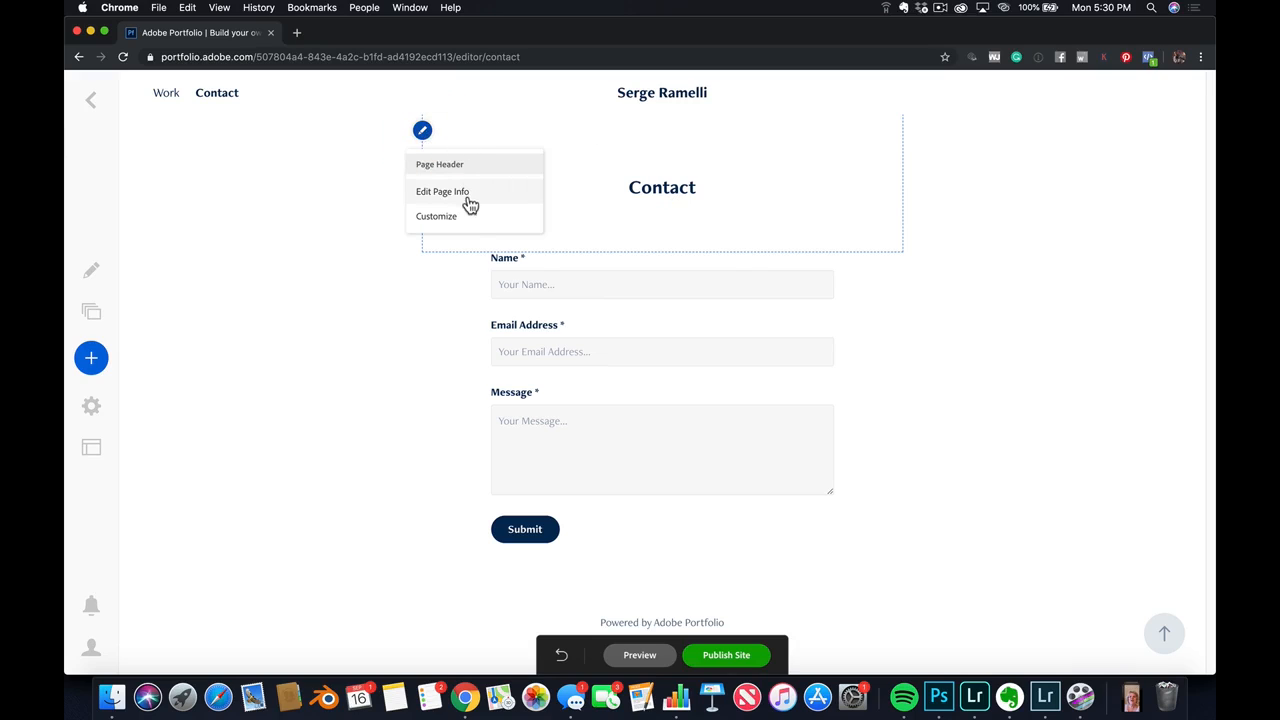
click(666, 191)
click(667, 88)
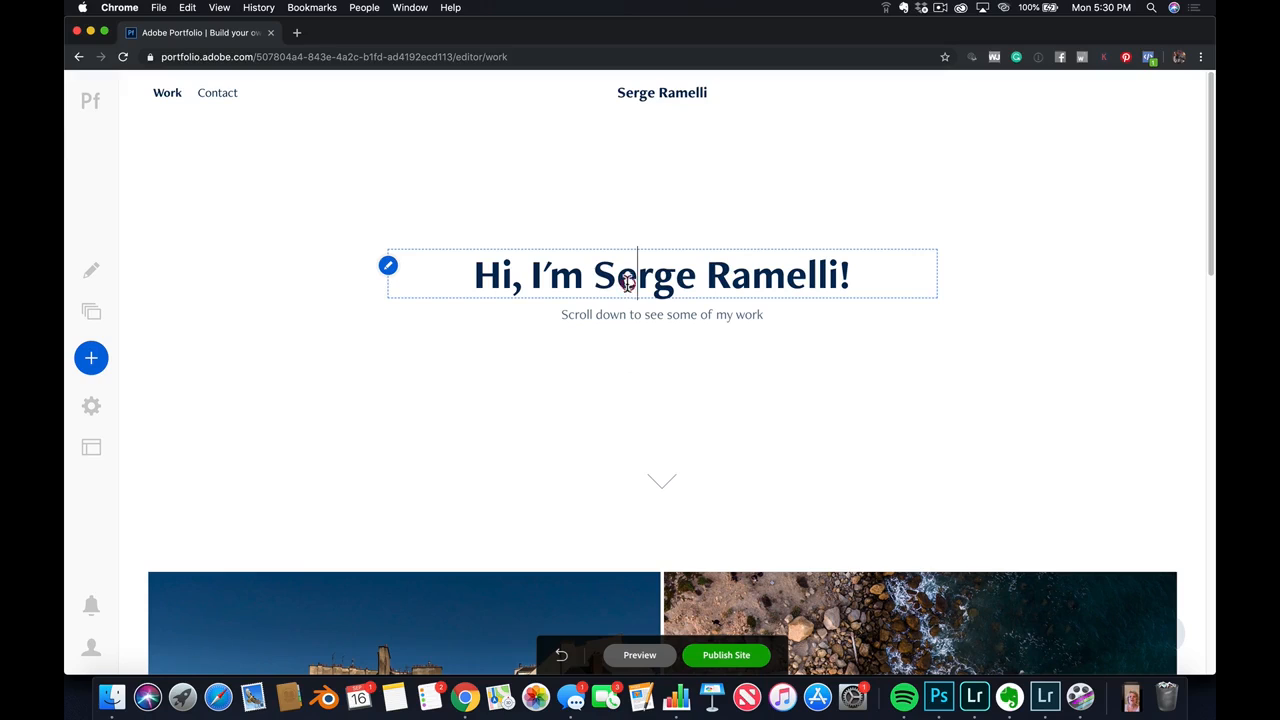
Return to the Contact page and open the site's domain name settings
click(217, 93)
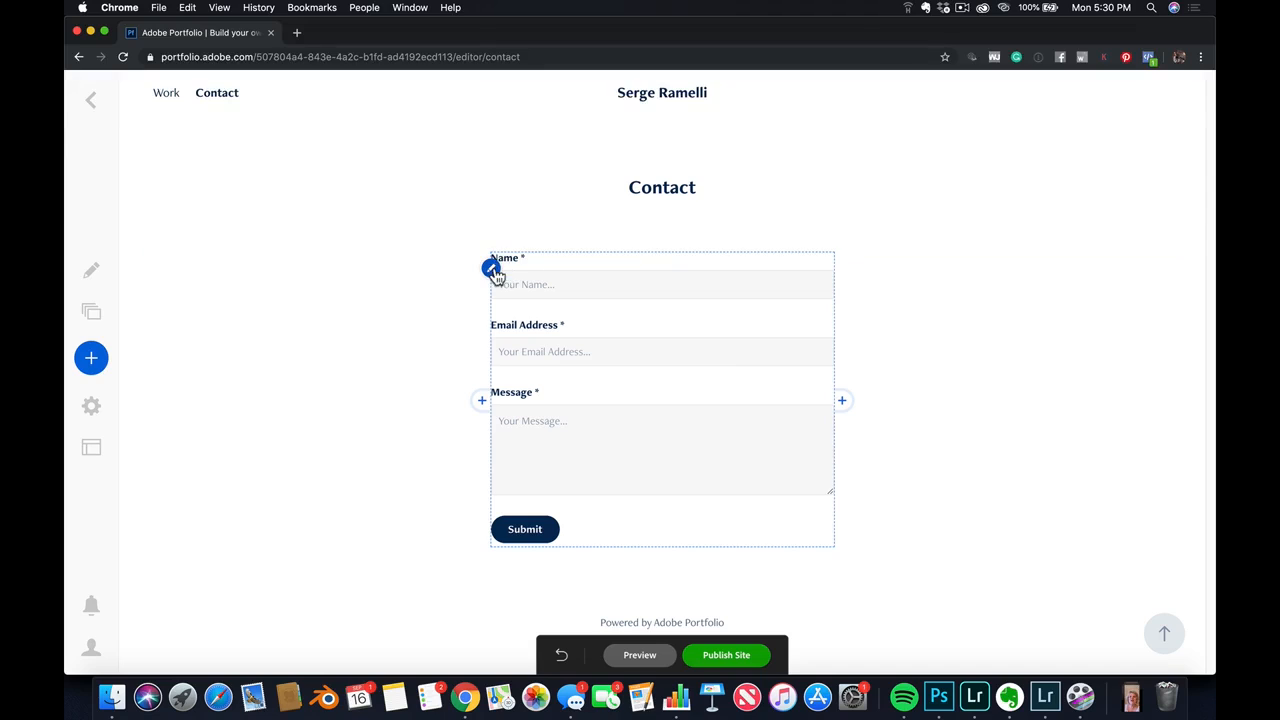
click(92, 407)
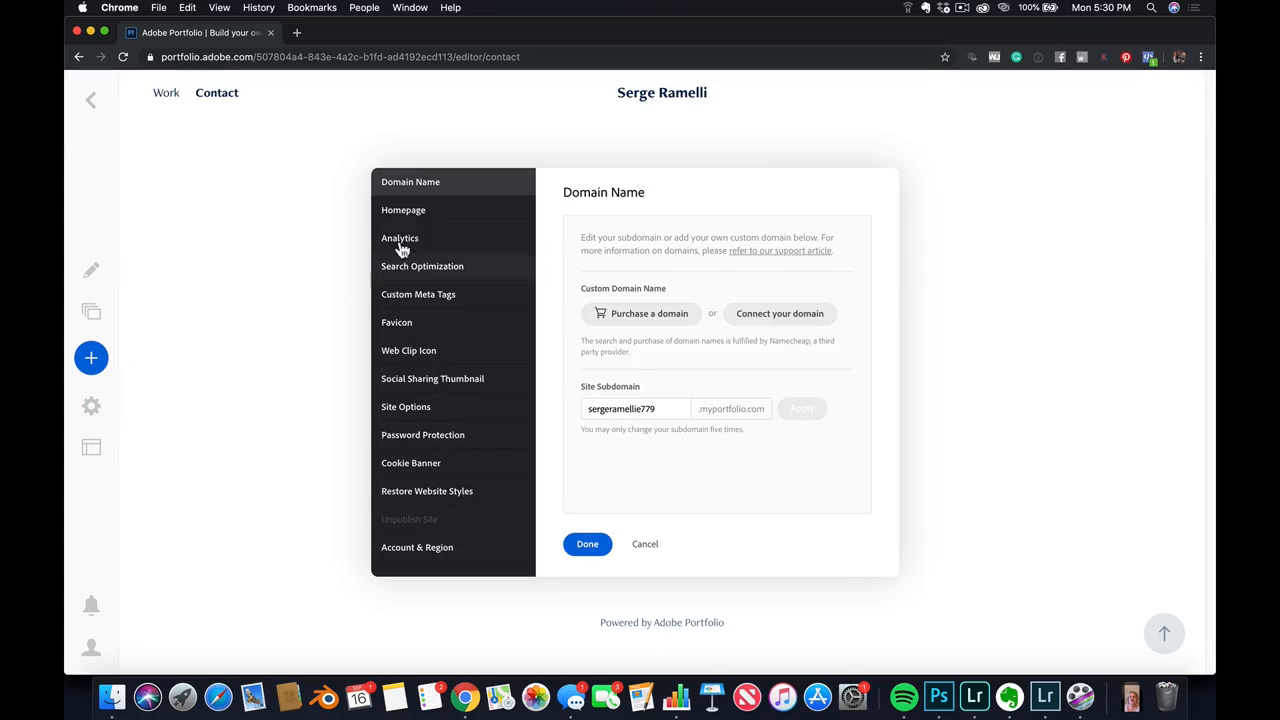
click(430, 186)
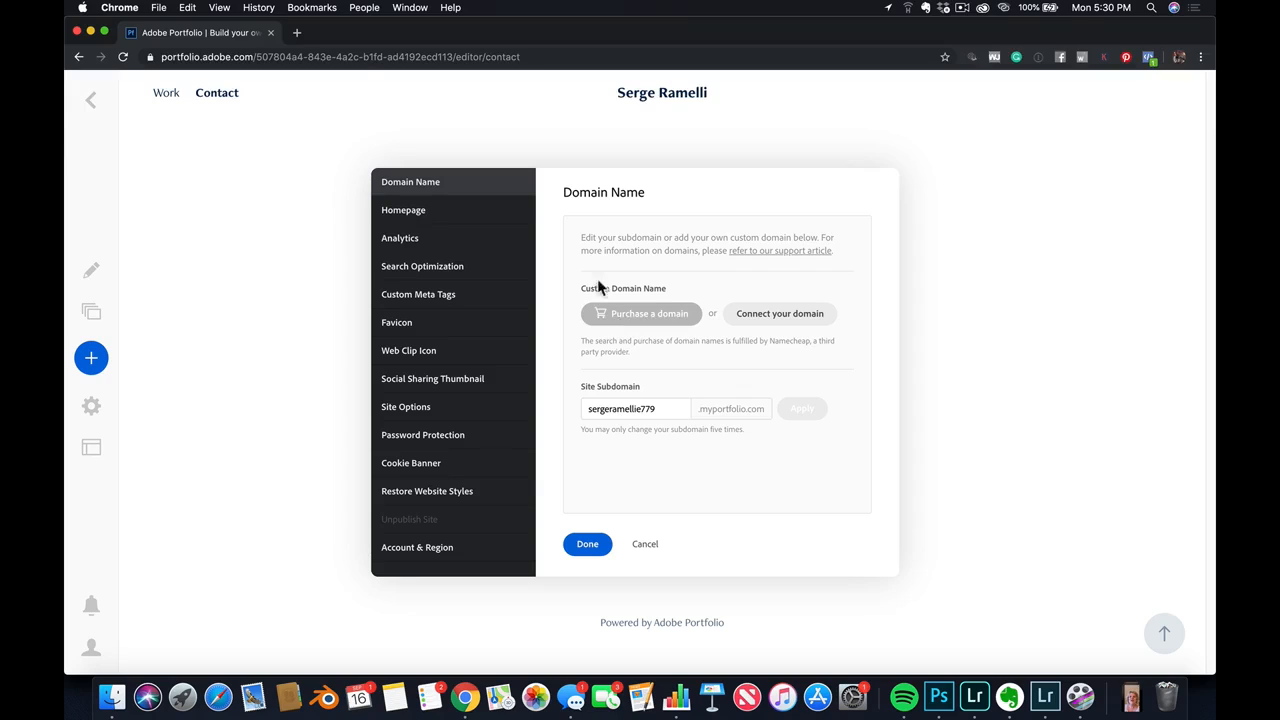
Open photoserge.net in a new browser tab and look through the Paris portfolio on its home page
click(298, 35)
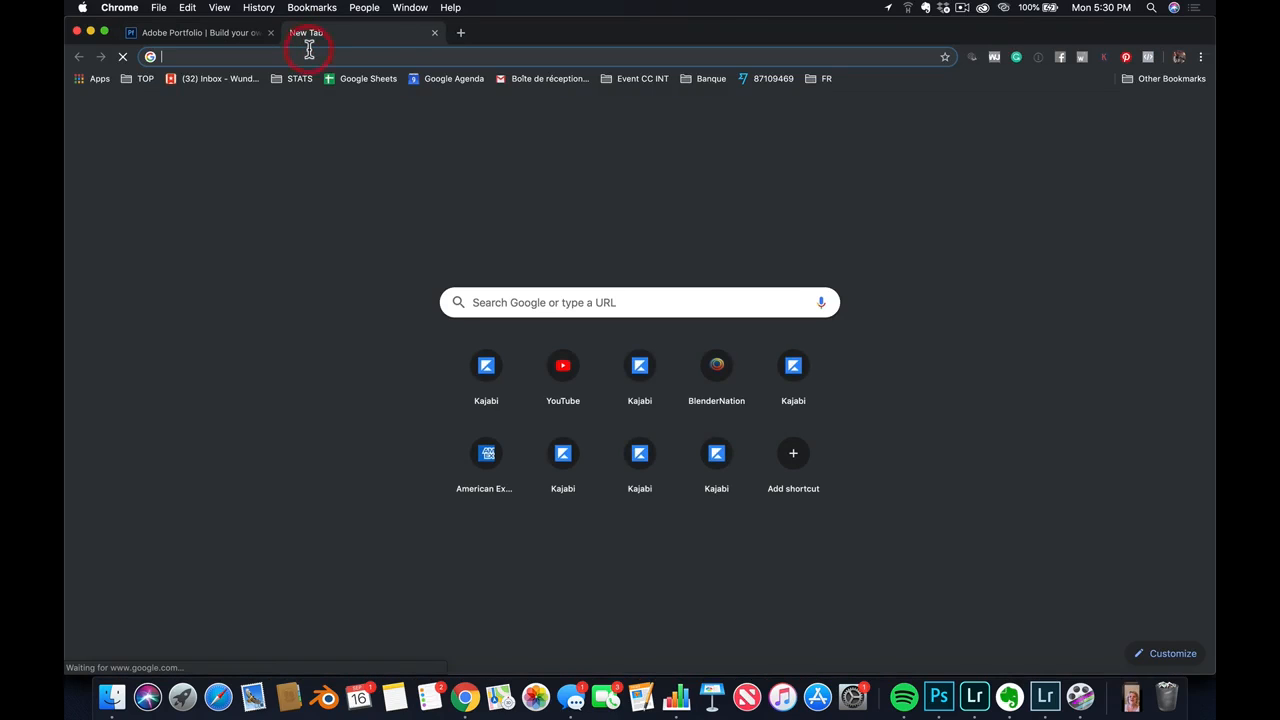
text(photoserge)
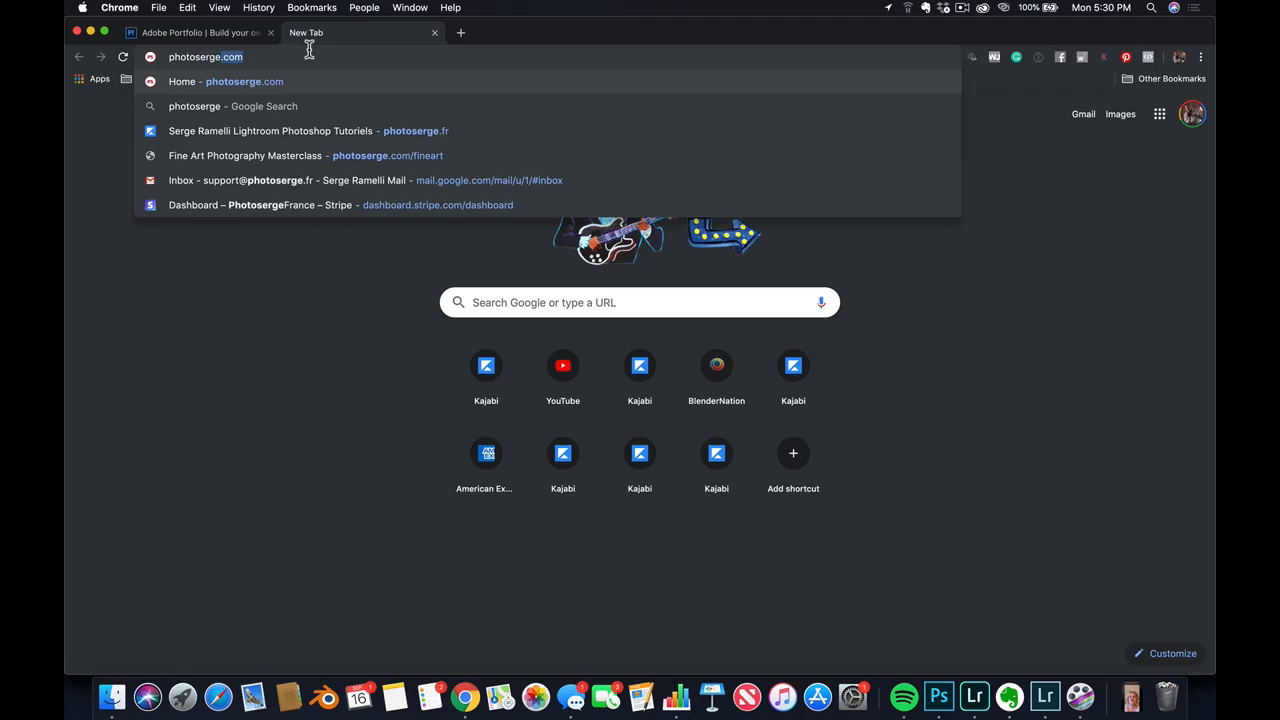
text(.net)
key(Return)
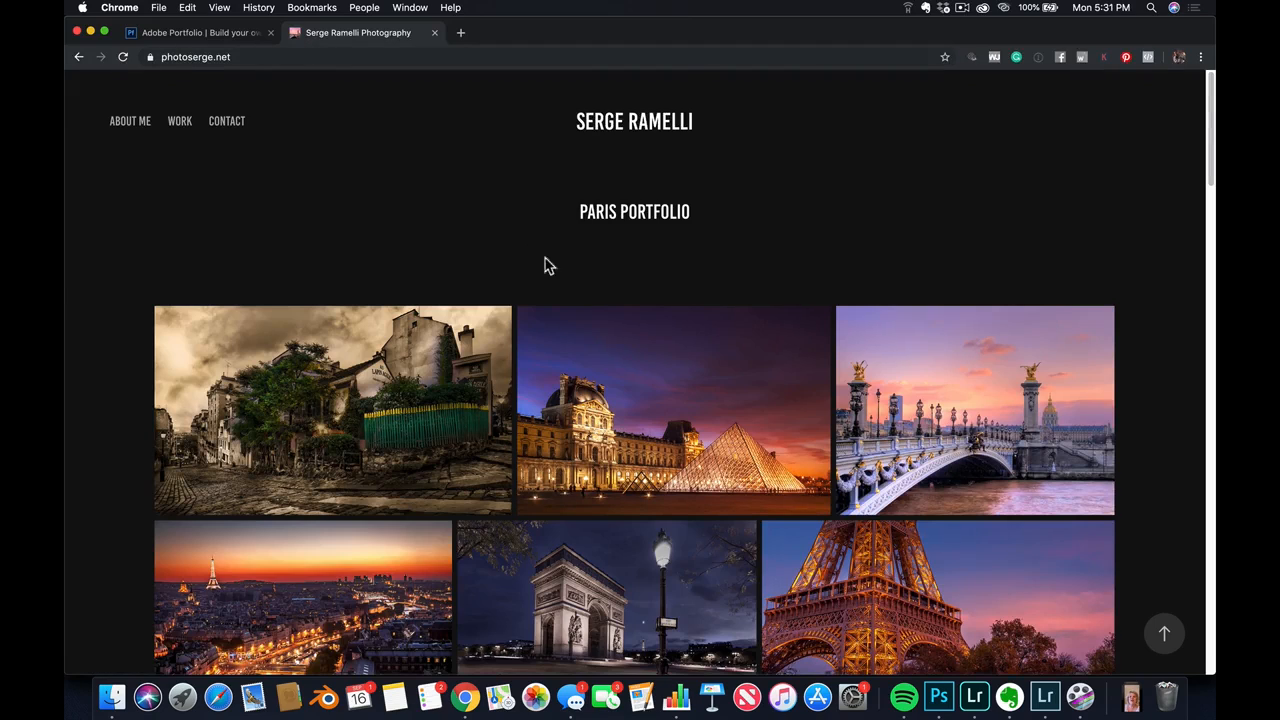
scroll(699, 356, down, 6)
scroll(699, 356, up, 6)
scroll(780, 343, down, 8)
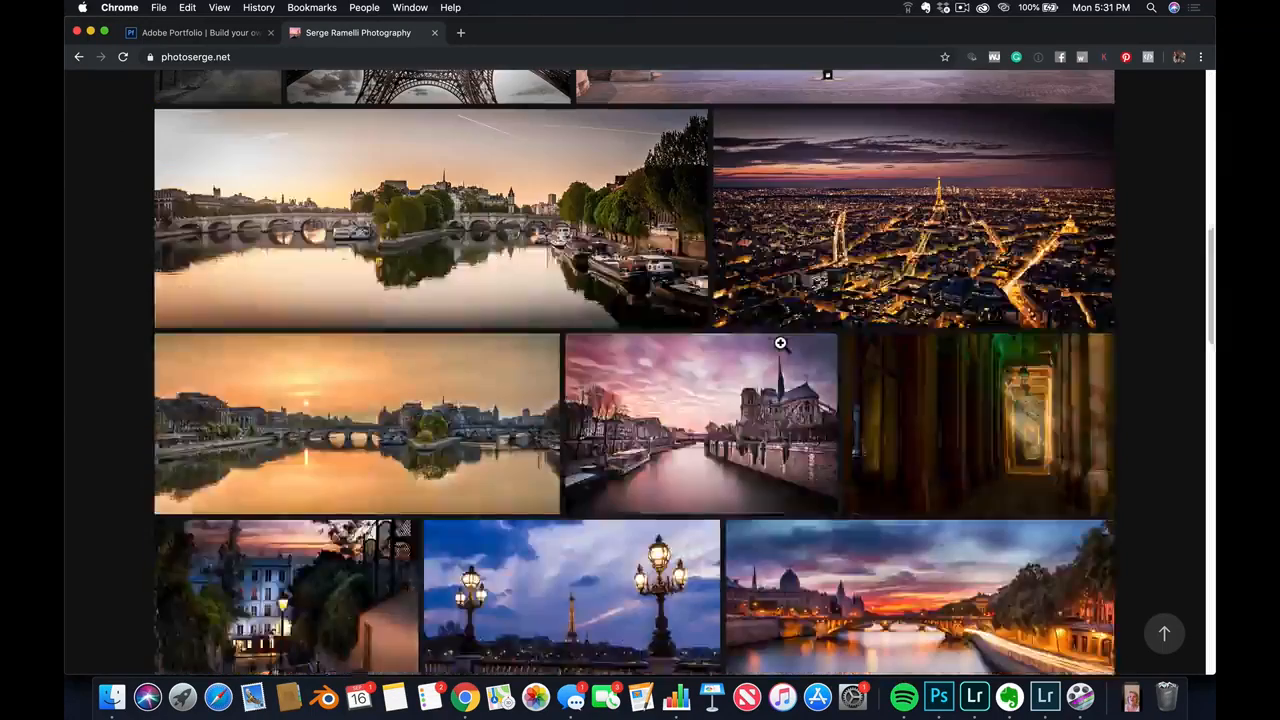
scroll(780, 343, up, 8)
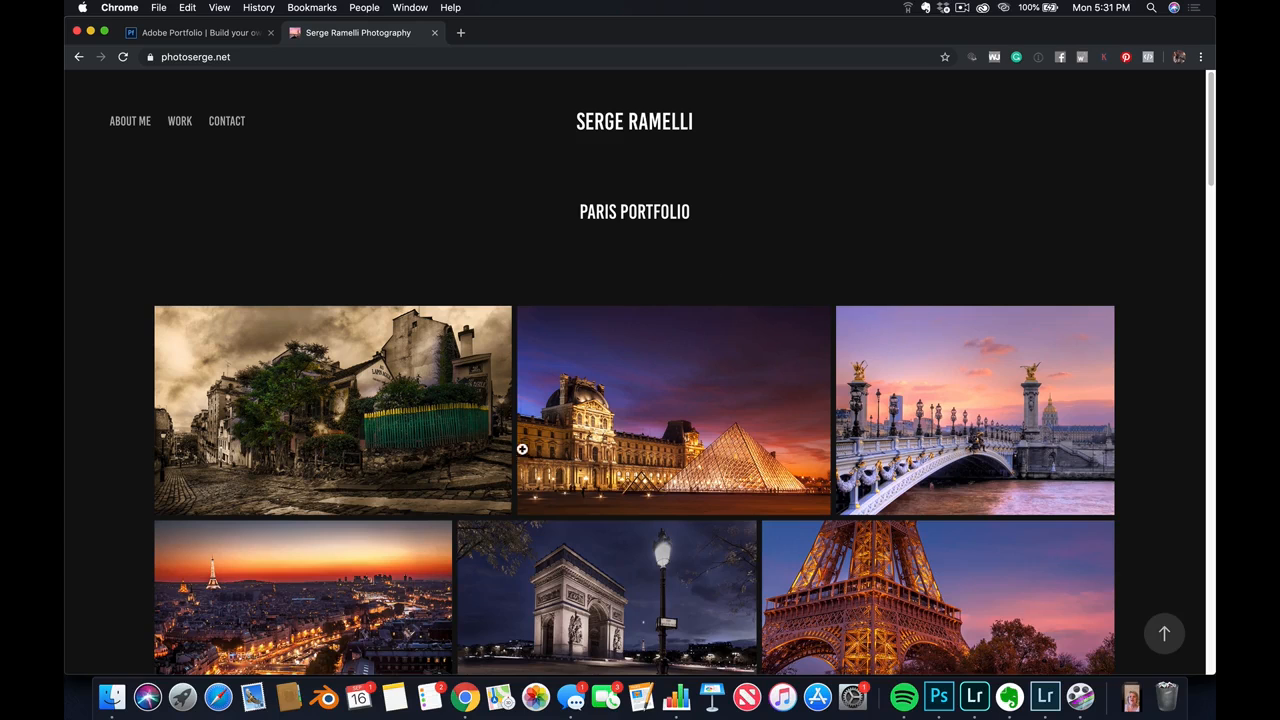
Browse the live site's Work gallery and view the photos on its New Zealand page
click(182, 124)
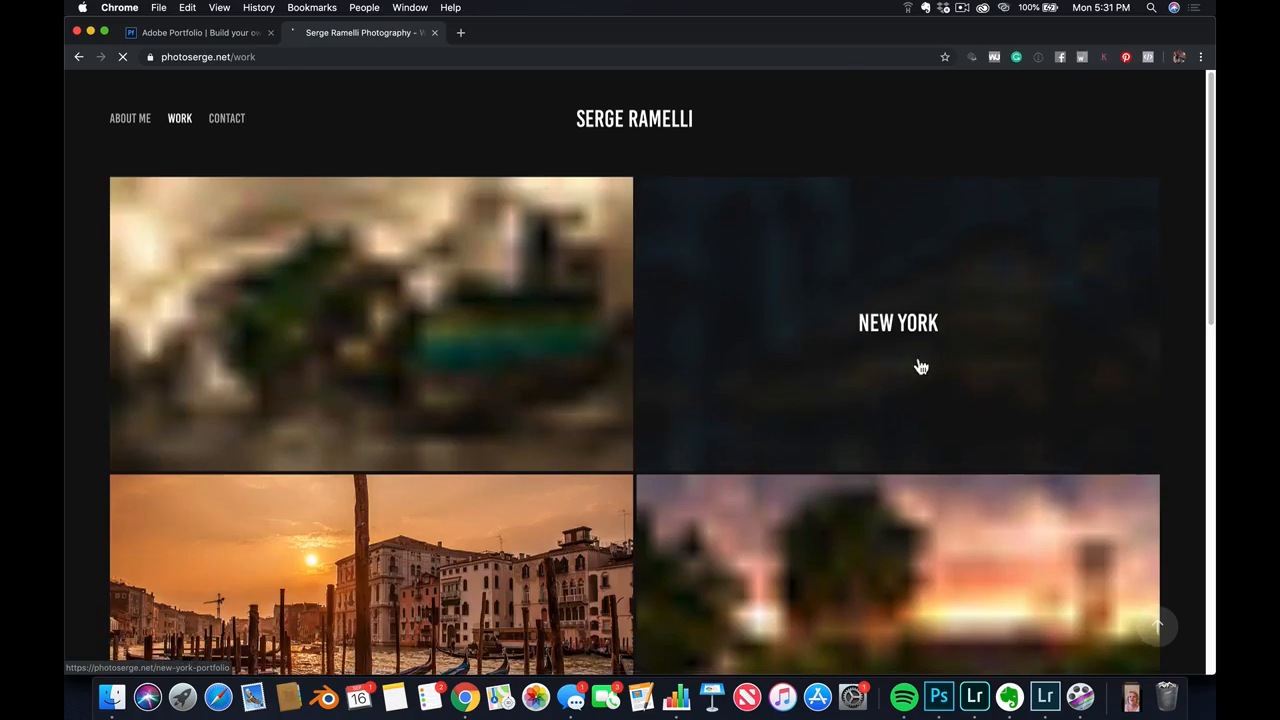
scroll(920, 363, down, 2)
scroll(894, 497, down, 7)
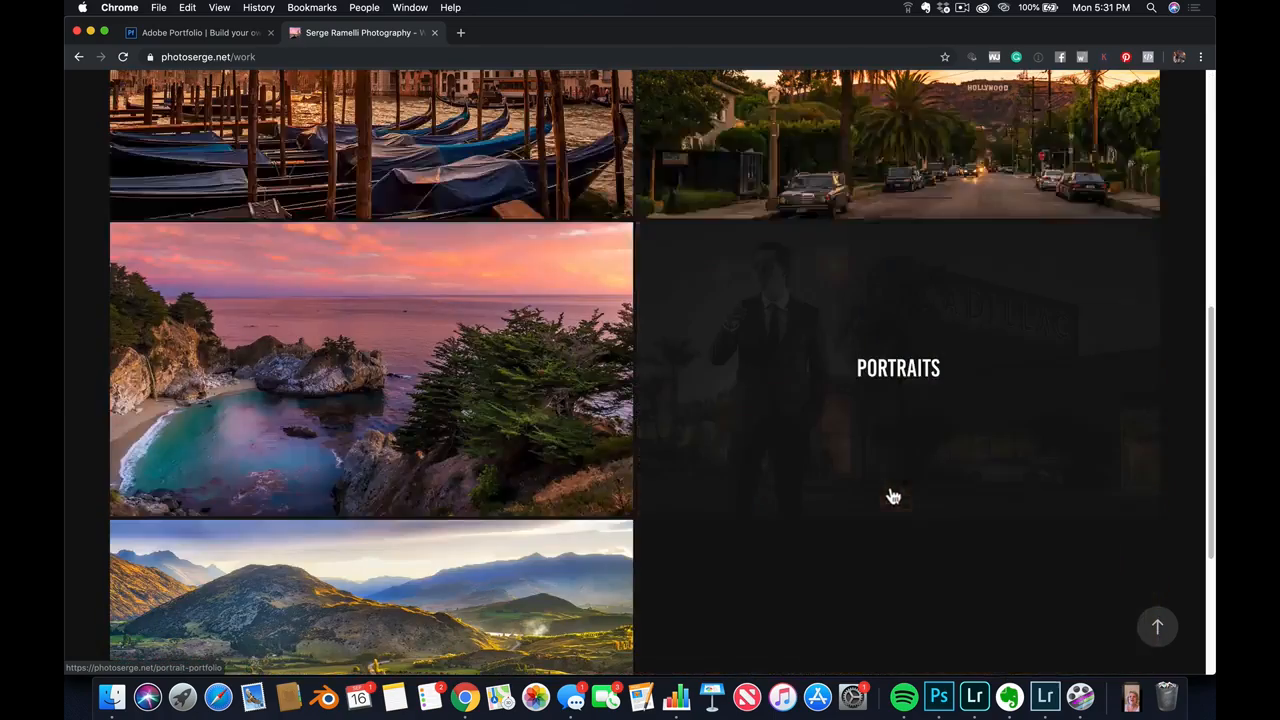
scroll(553, 453, down, 4)
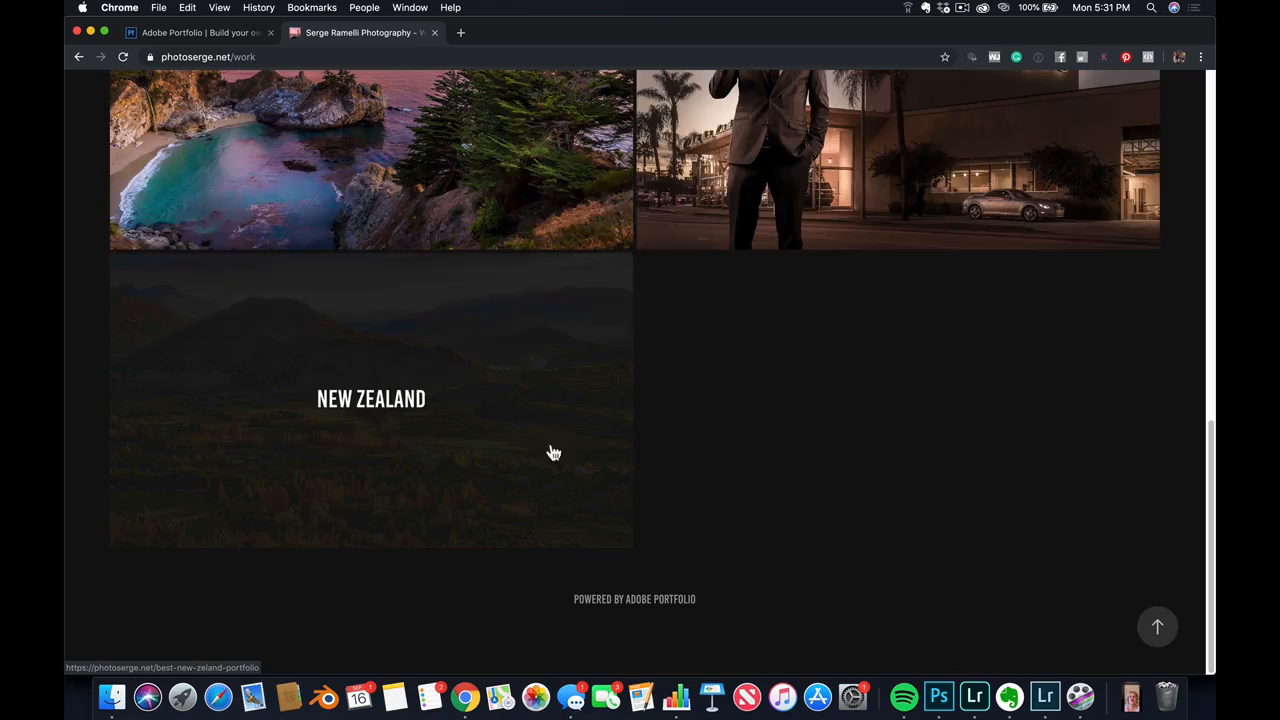
click(493, 348)
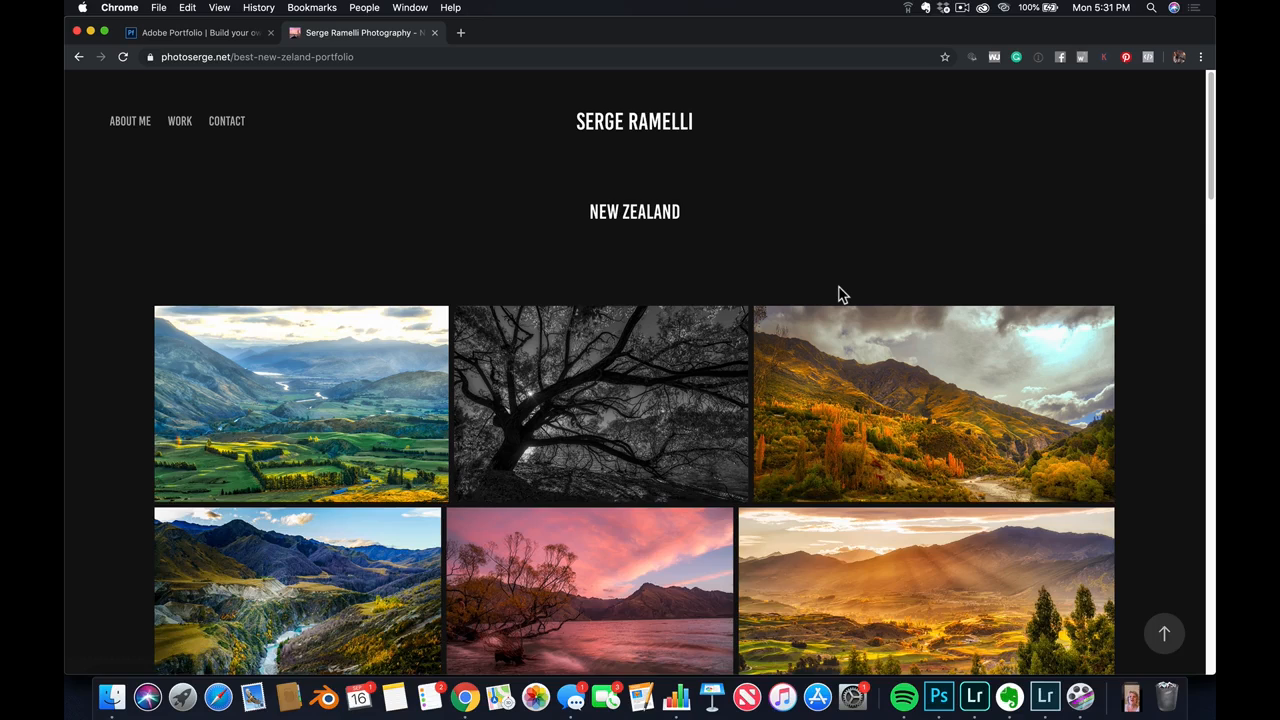
scroll(897, 286, down, 3)
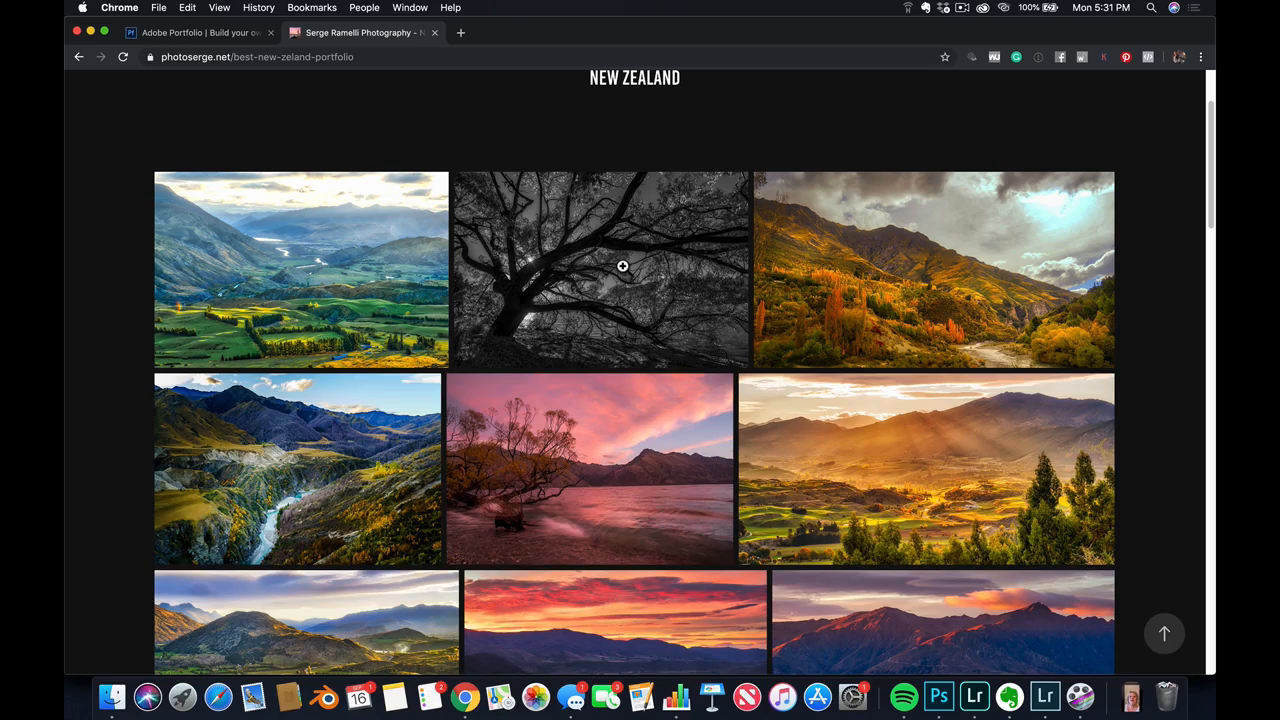
Switch to Lightroom and set the black-and-white tree photo's saturation and vibrance to -1, temperature to -27 and exposure to -1.04
key(super+Tab)
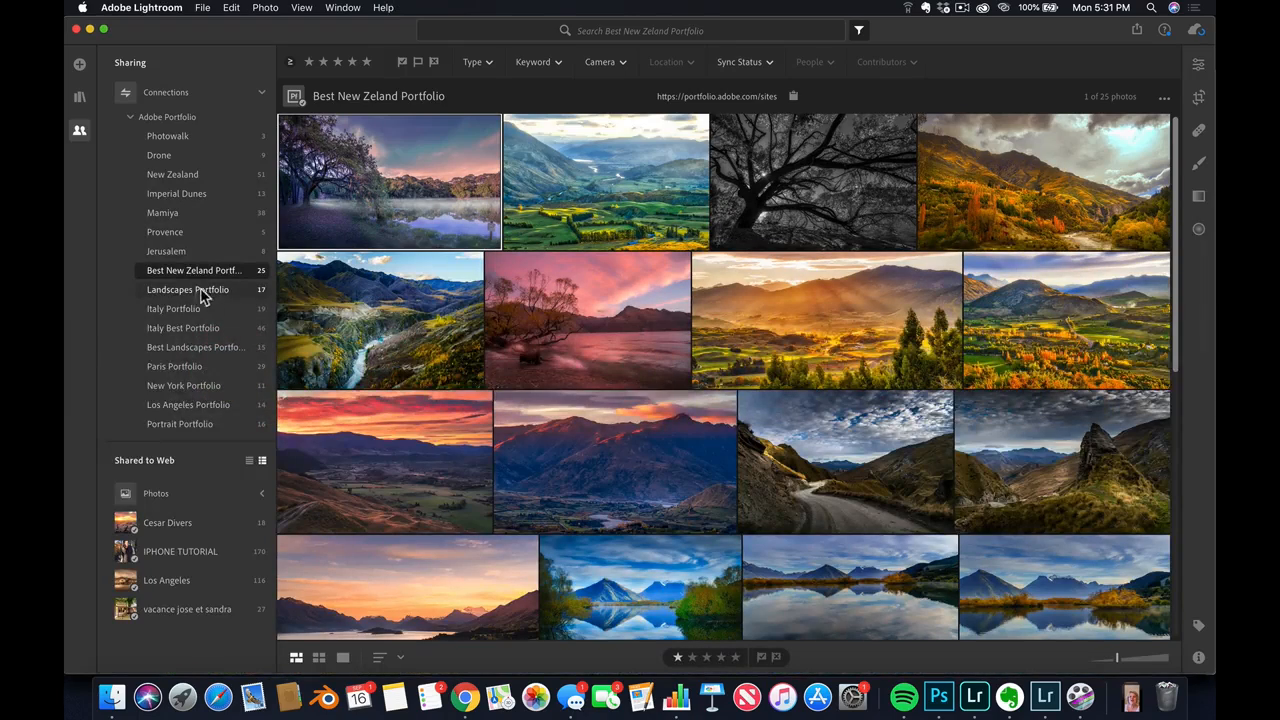
click(771, 193)
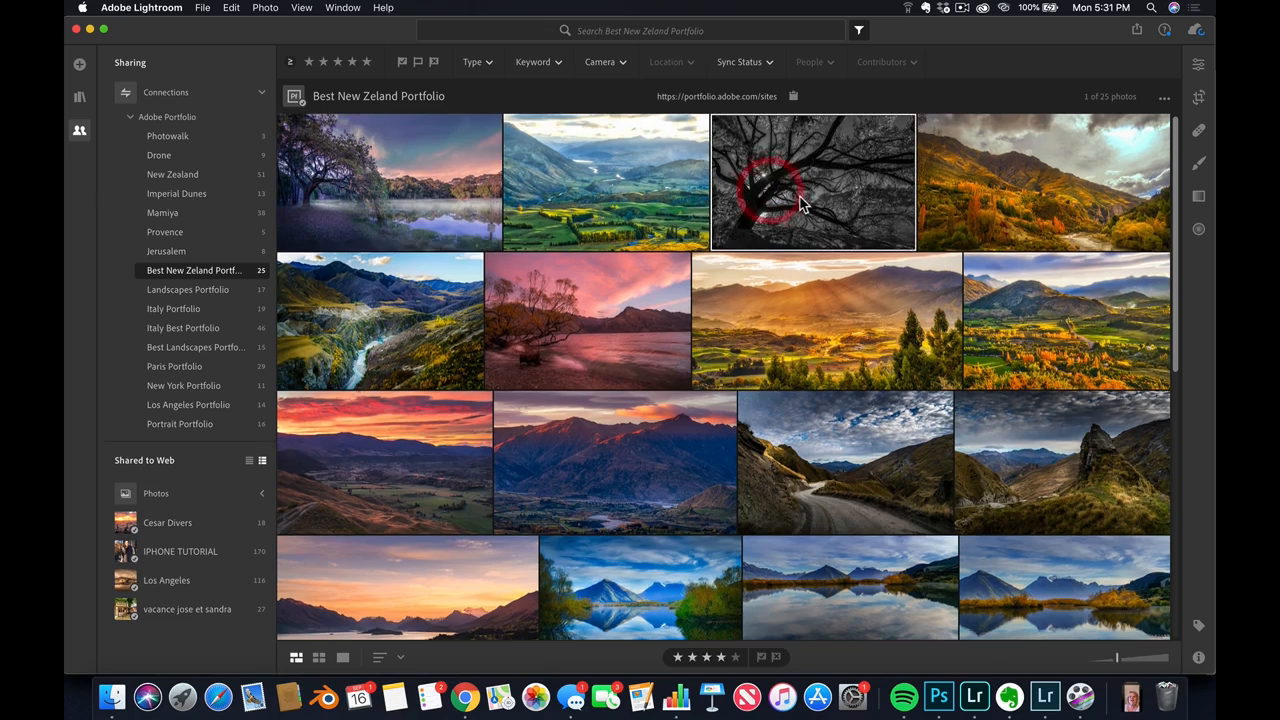
click(1201, 70)
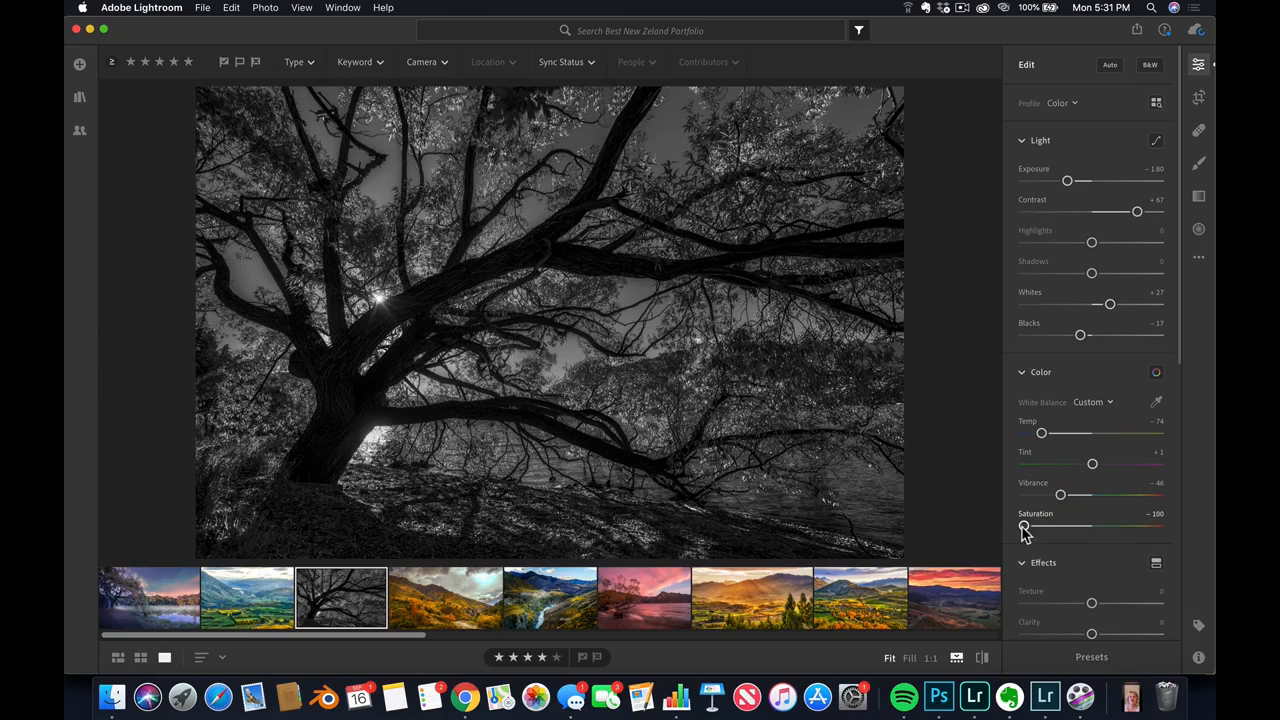
drag(1023, 530, 1094, 535)
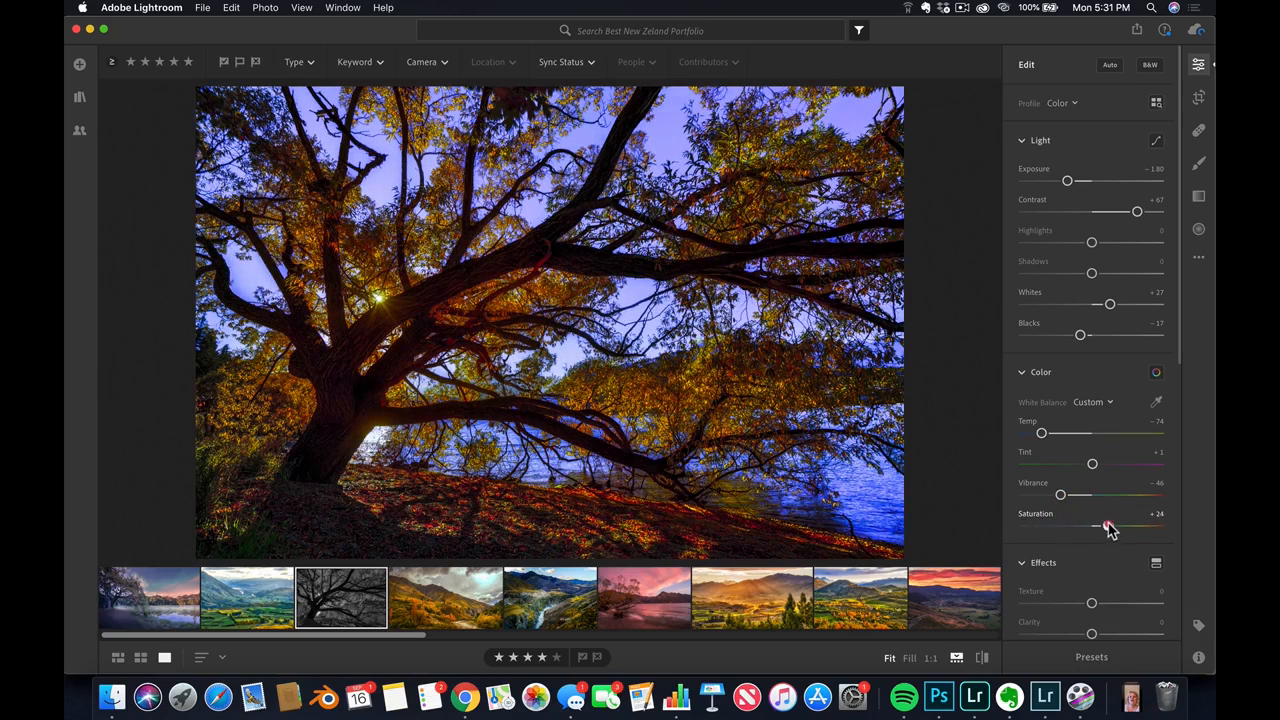
drag(1060, 494, 1091, 497)
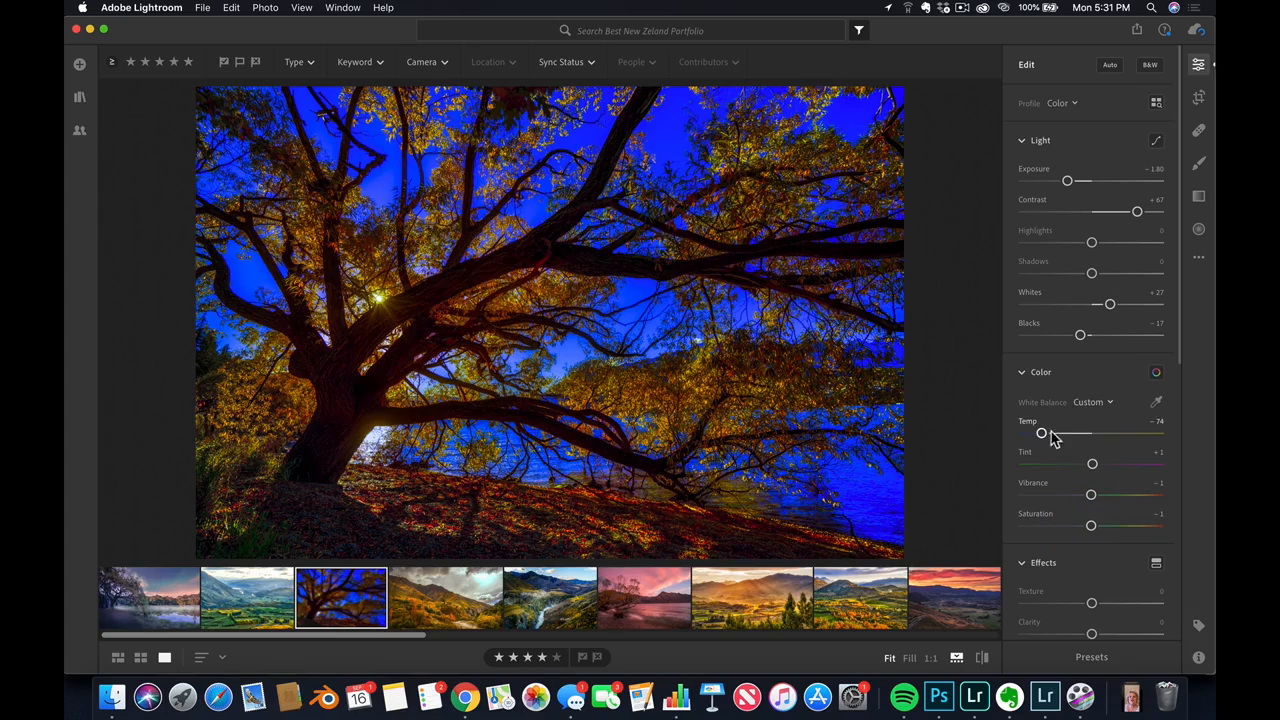
drag(1042, 434, 1065, 434)
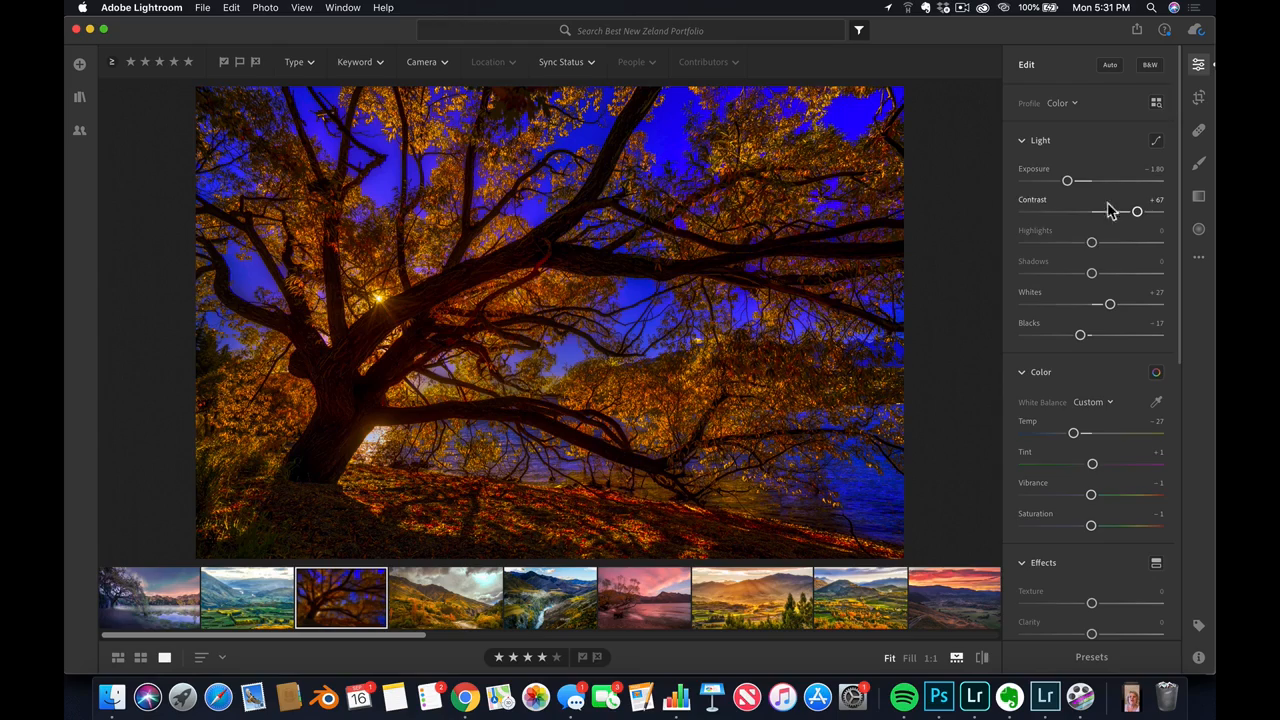
drag(1067, 181, 1077, 180)
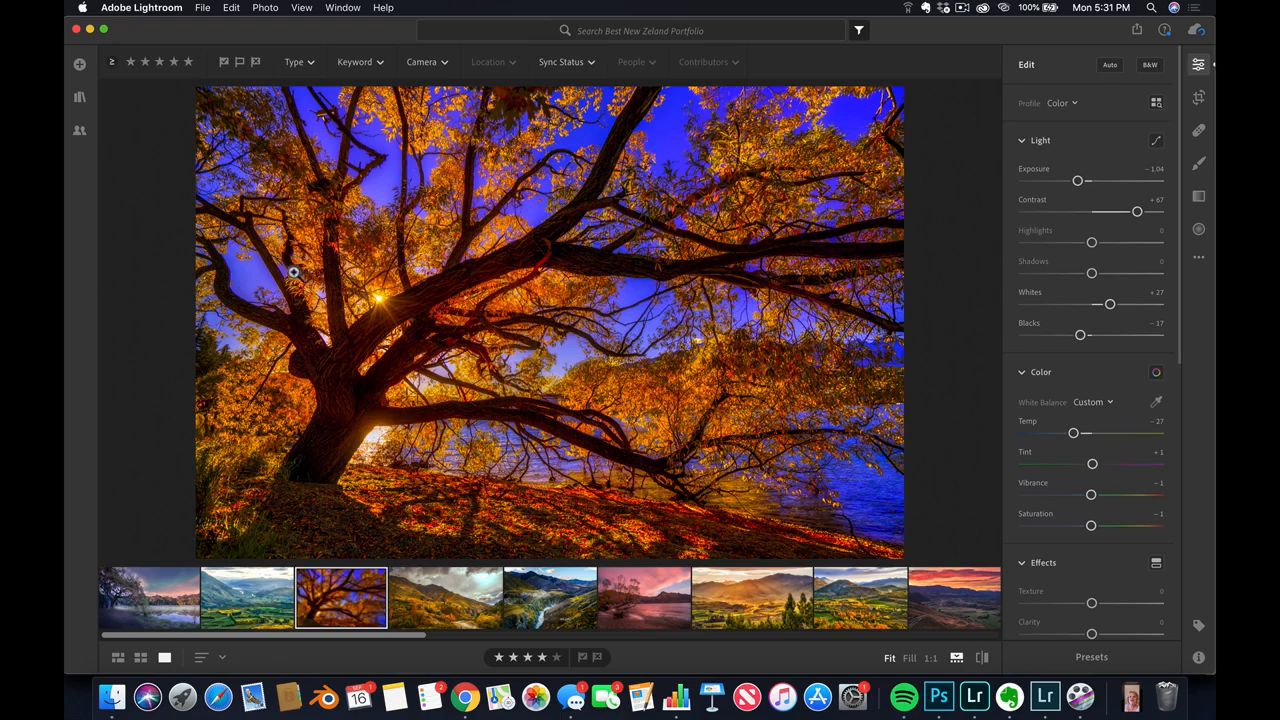
Switch back to Chrome and open the photoserge.net site for editing from the Adobe Portfolio site list
key(super+Tab)
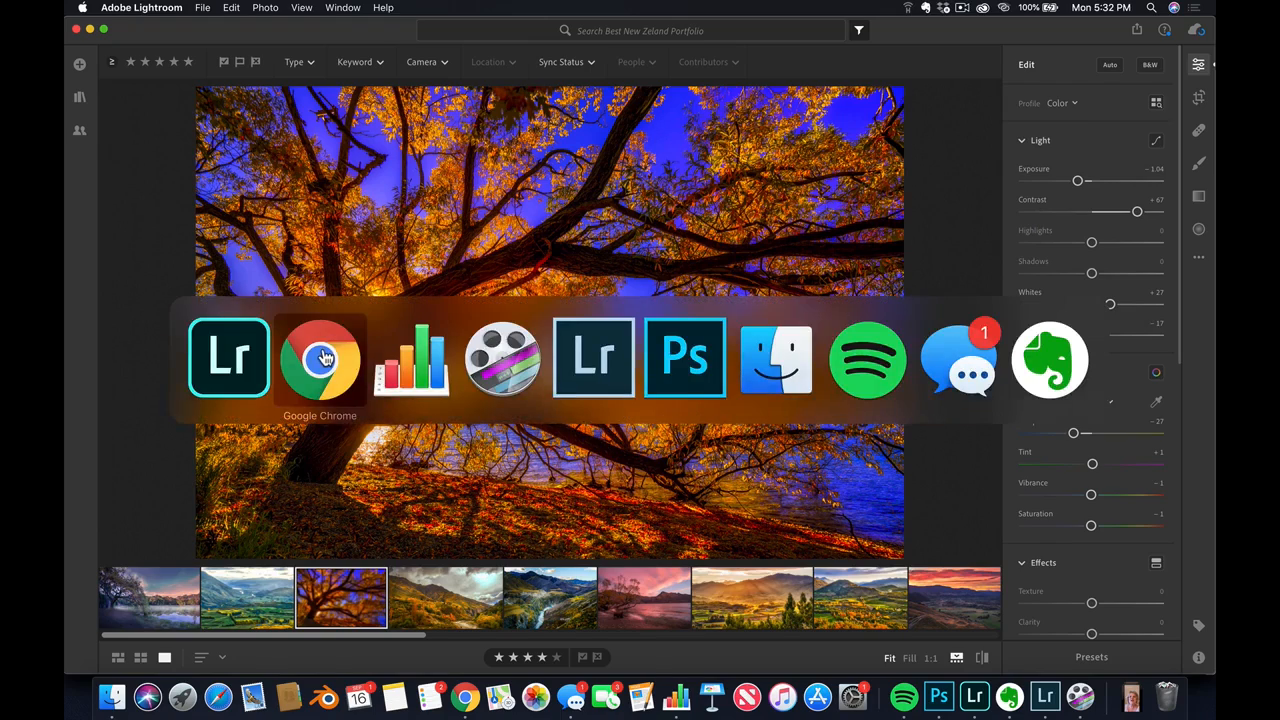
click(322, 358)
scroll(392, 275, up, 3)
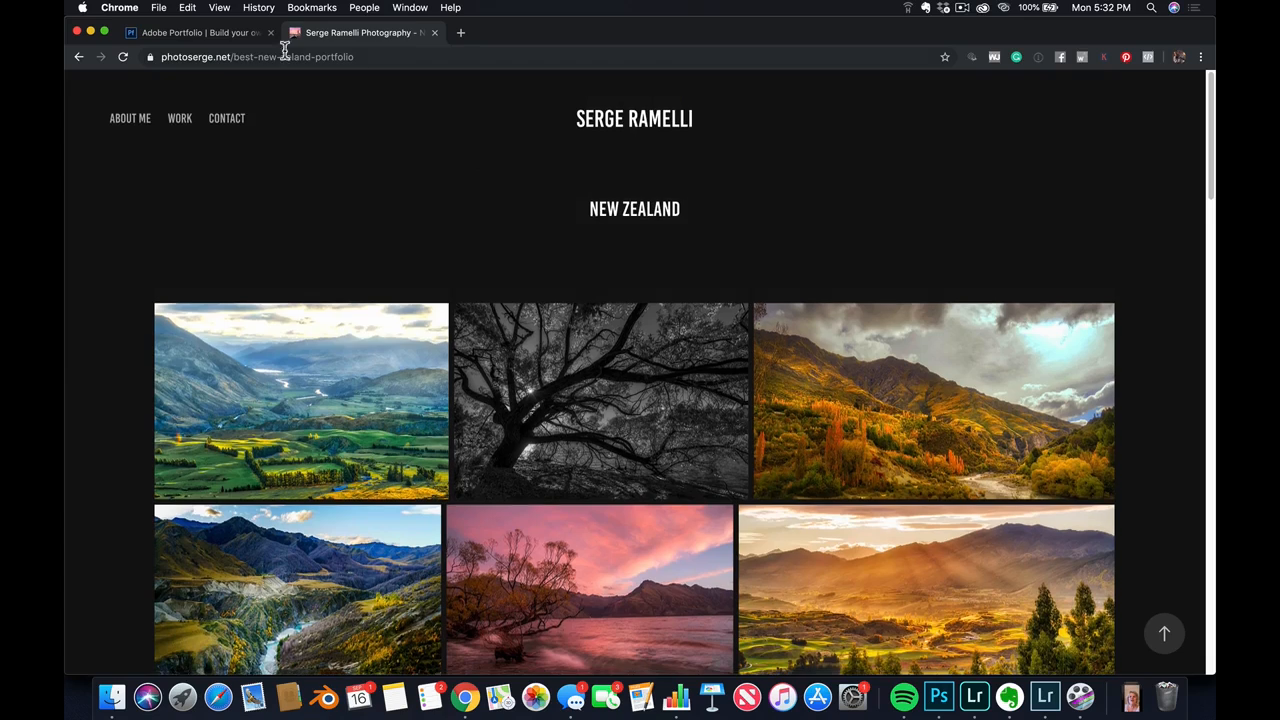
click(250, 33)
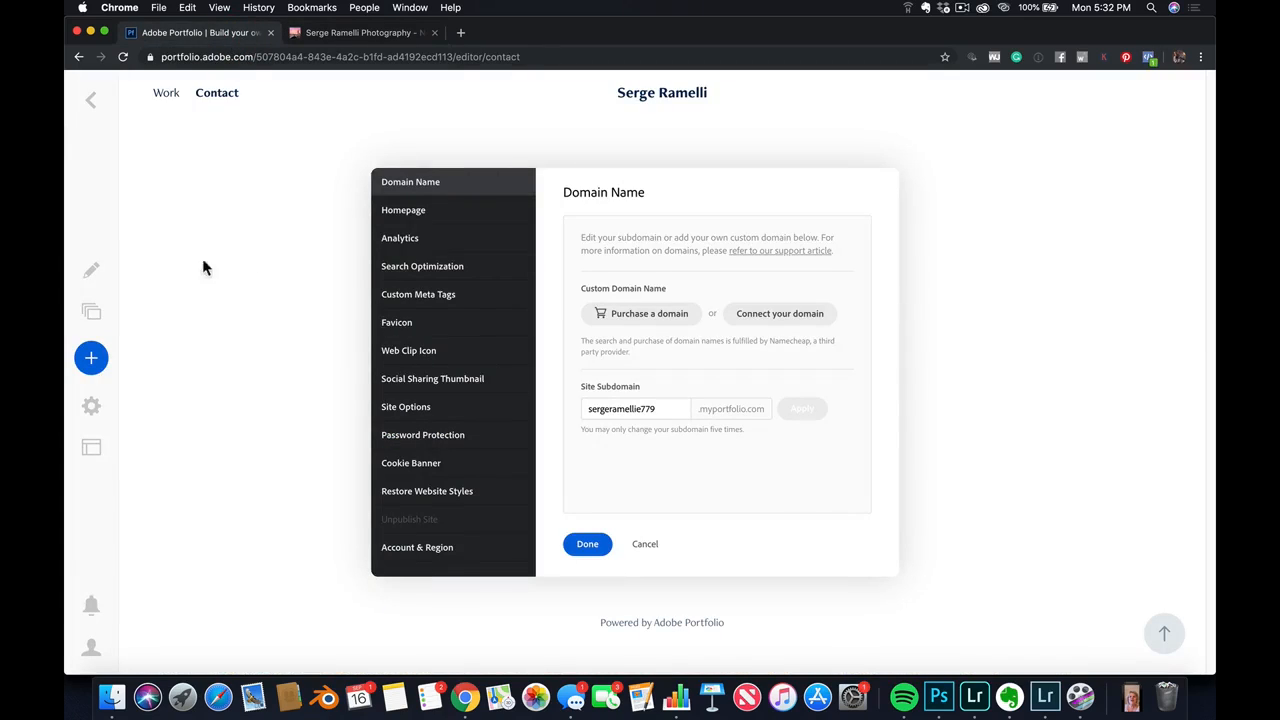
click(90, 650)
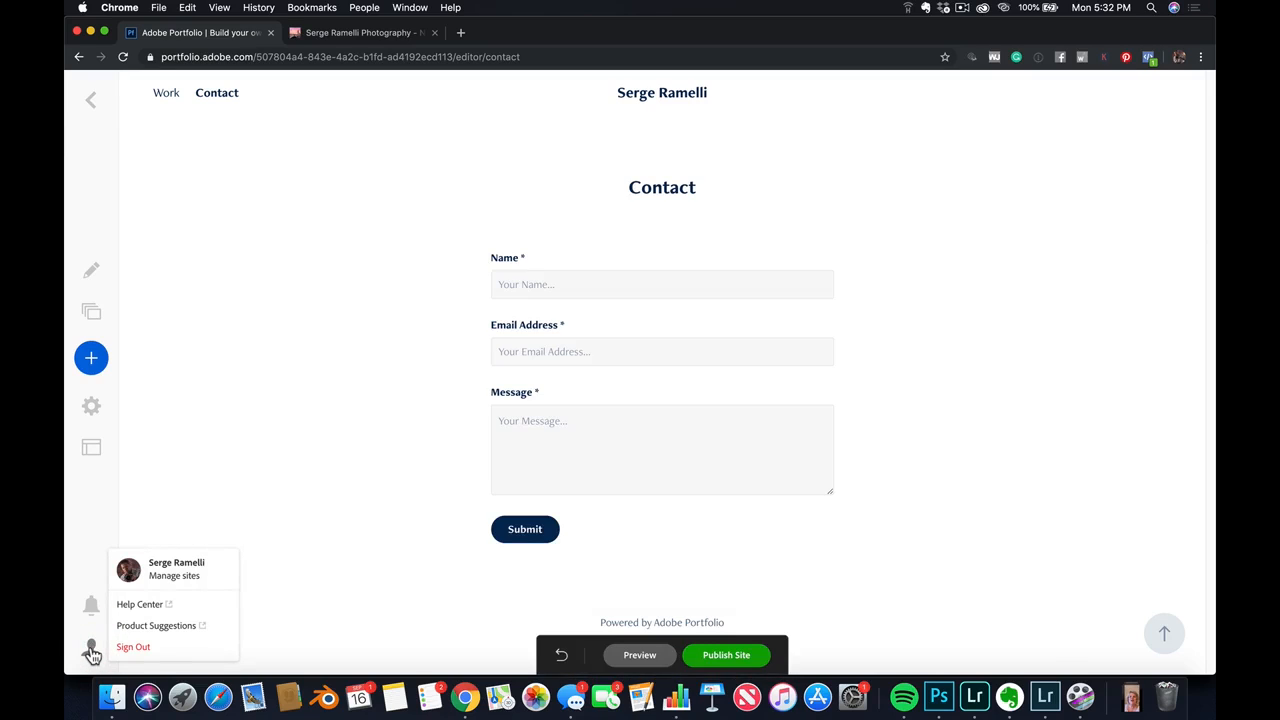
click(203, 580)
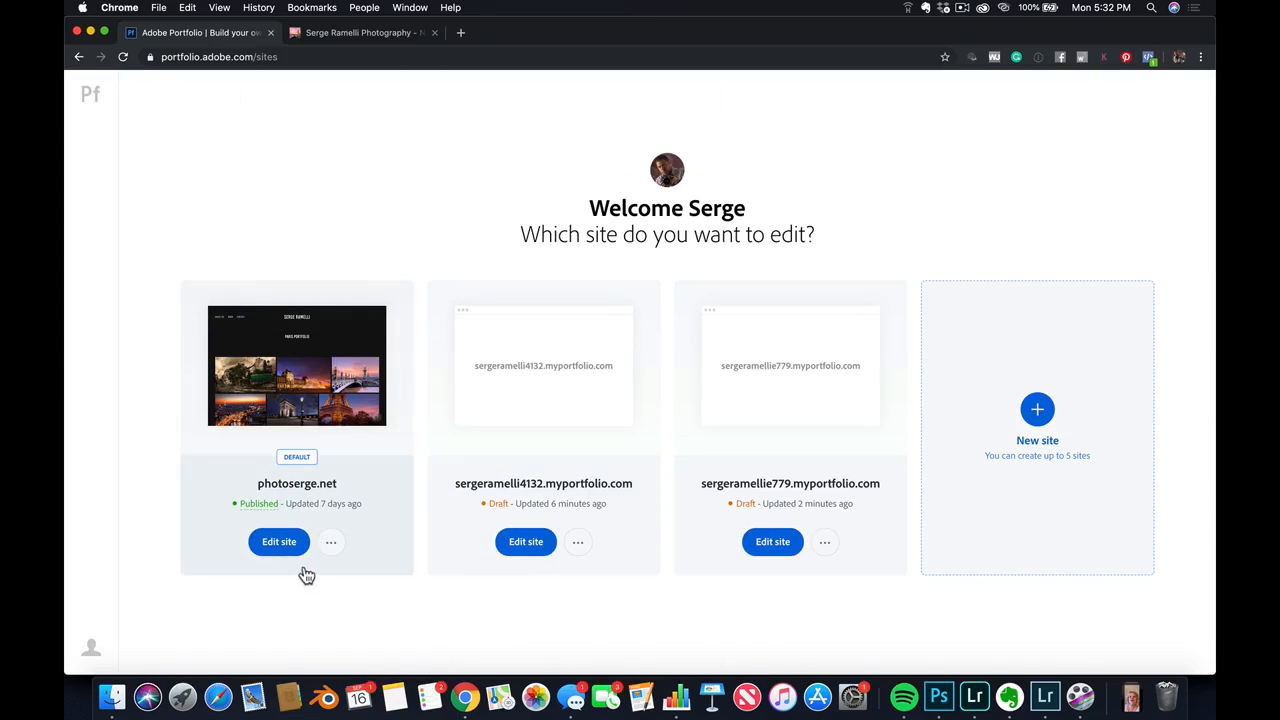
click(282, 541)
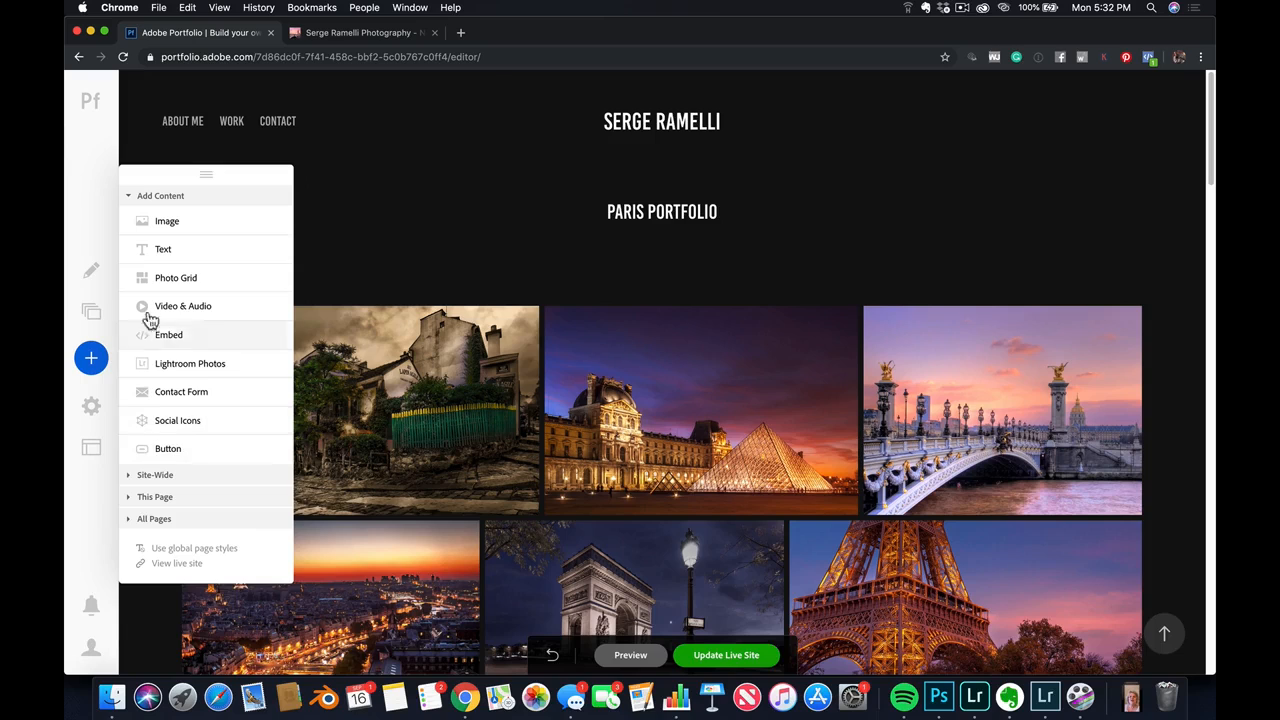
Check the site's Lightroom integration and look through the list of imported albums down to New Zealand
click(89, 313)
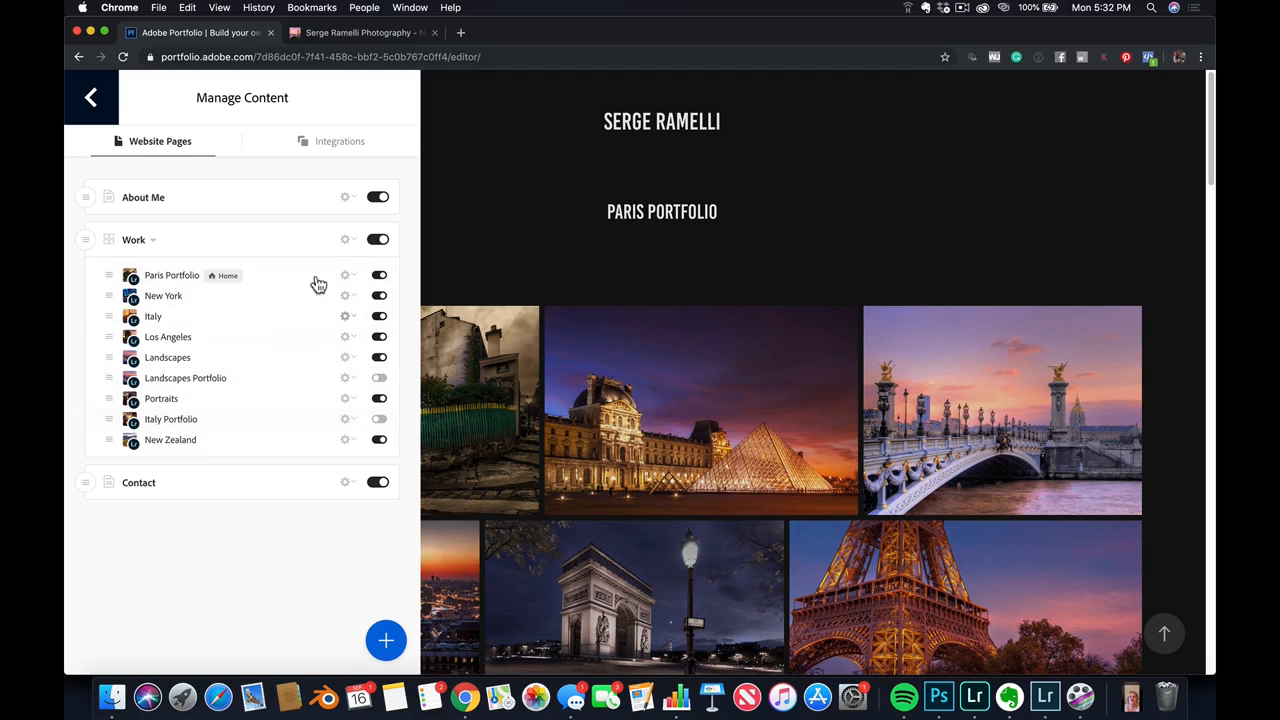
click(358, 145)
scroll(335, 428, down, 3)
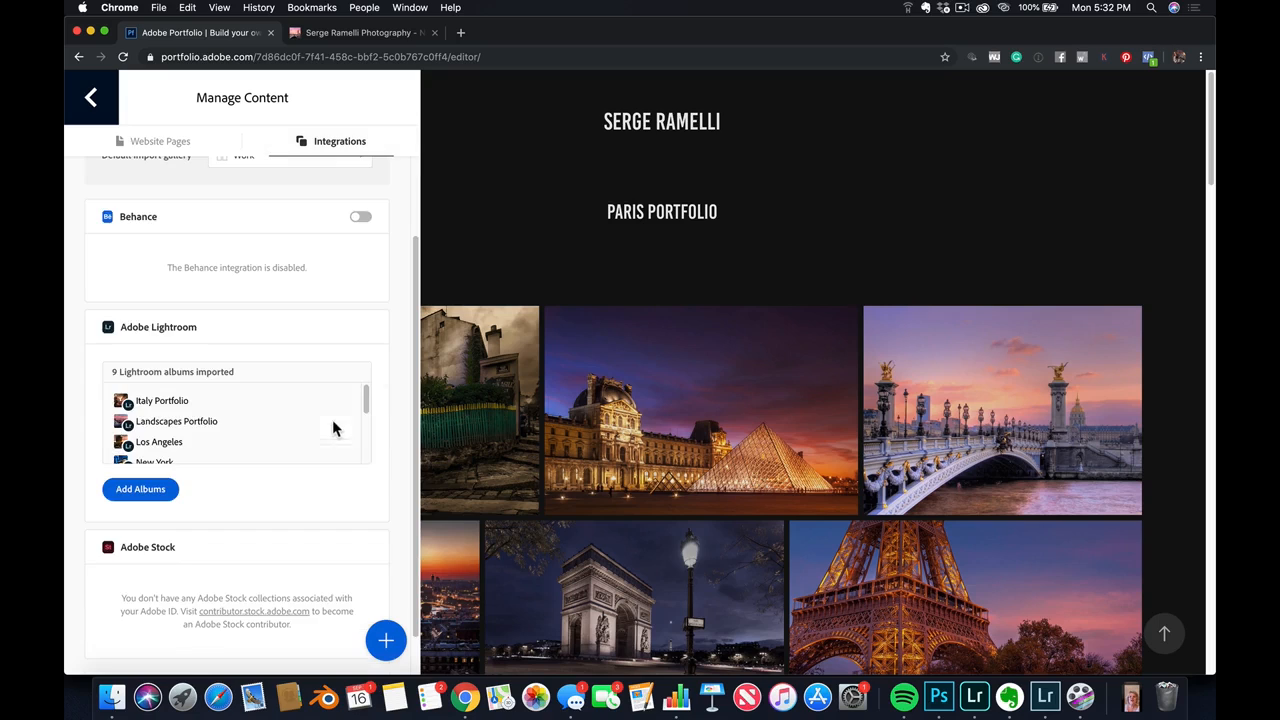
drag(365, 408, 369, 458)
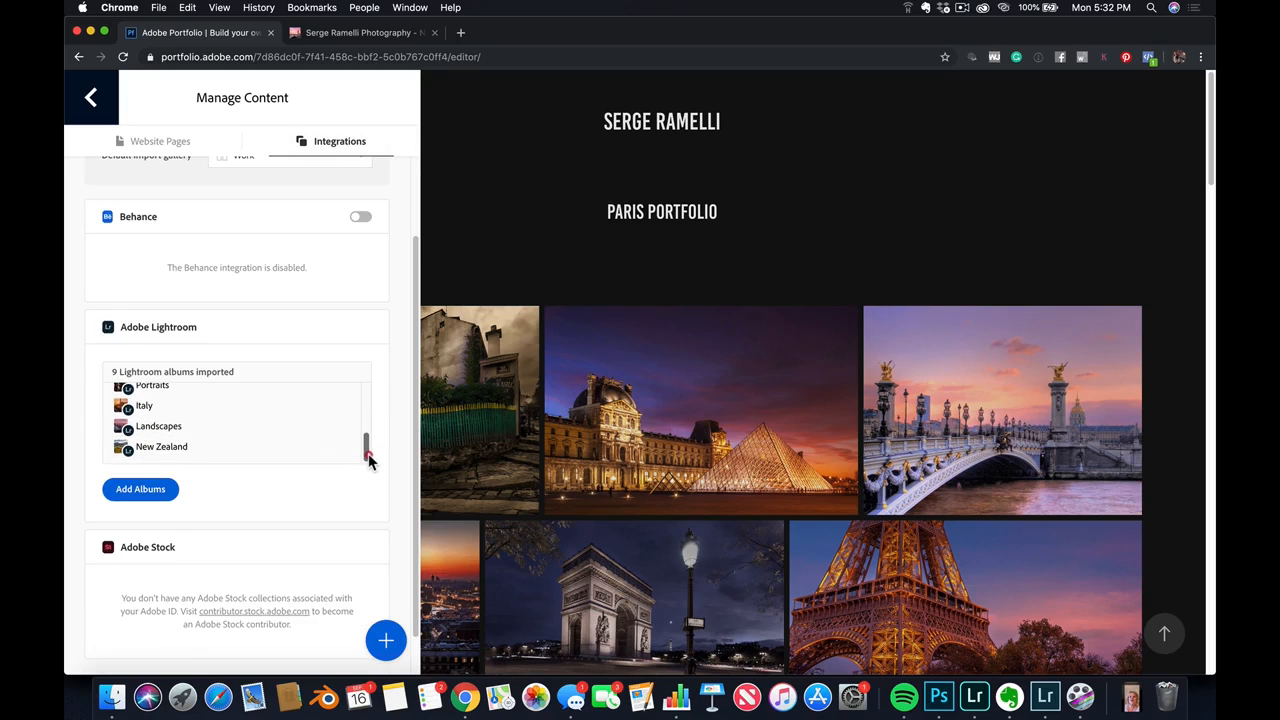
click(157, 446)
click(156, 446)
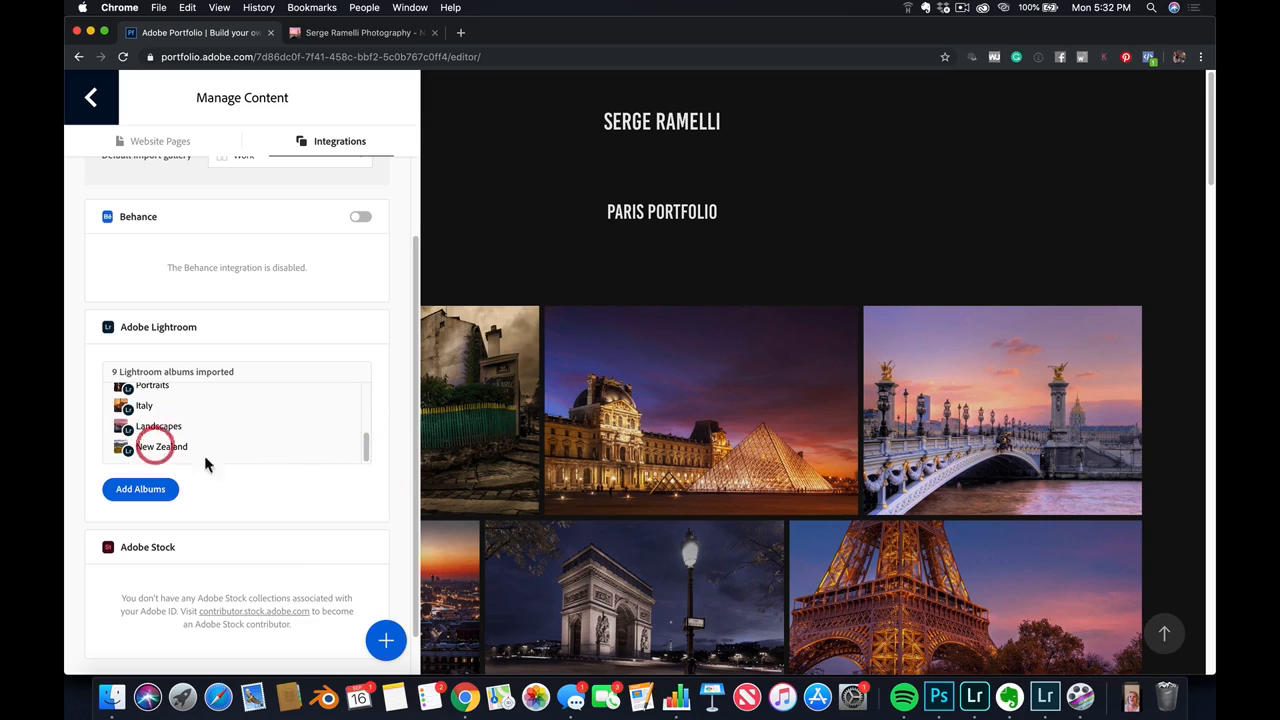
scroll(292, 343, up, 2)
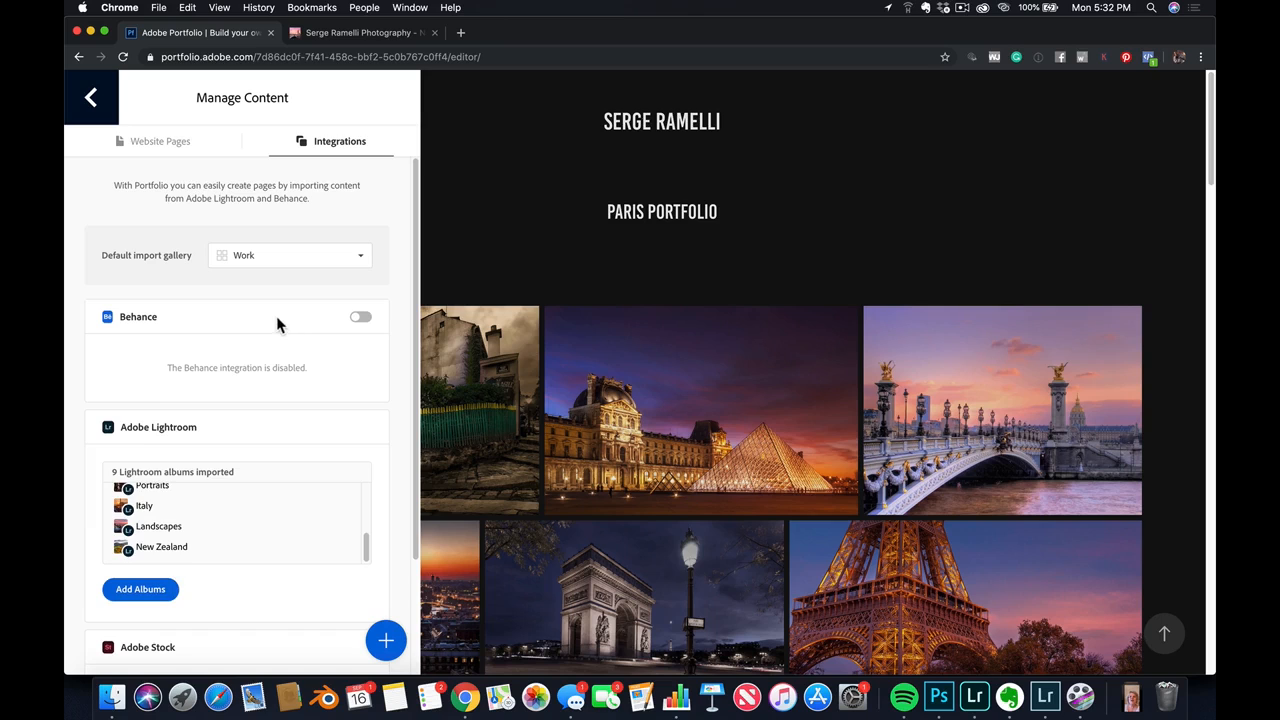
Return to the list of website pages and open the New Zealand page in the editor
click(184, 143)
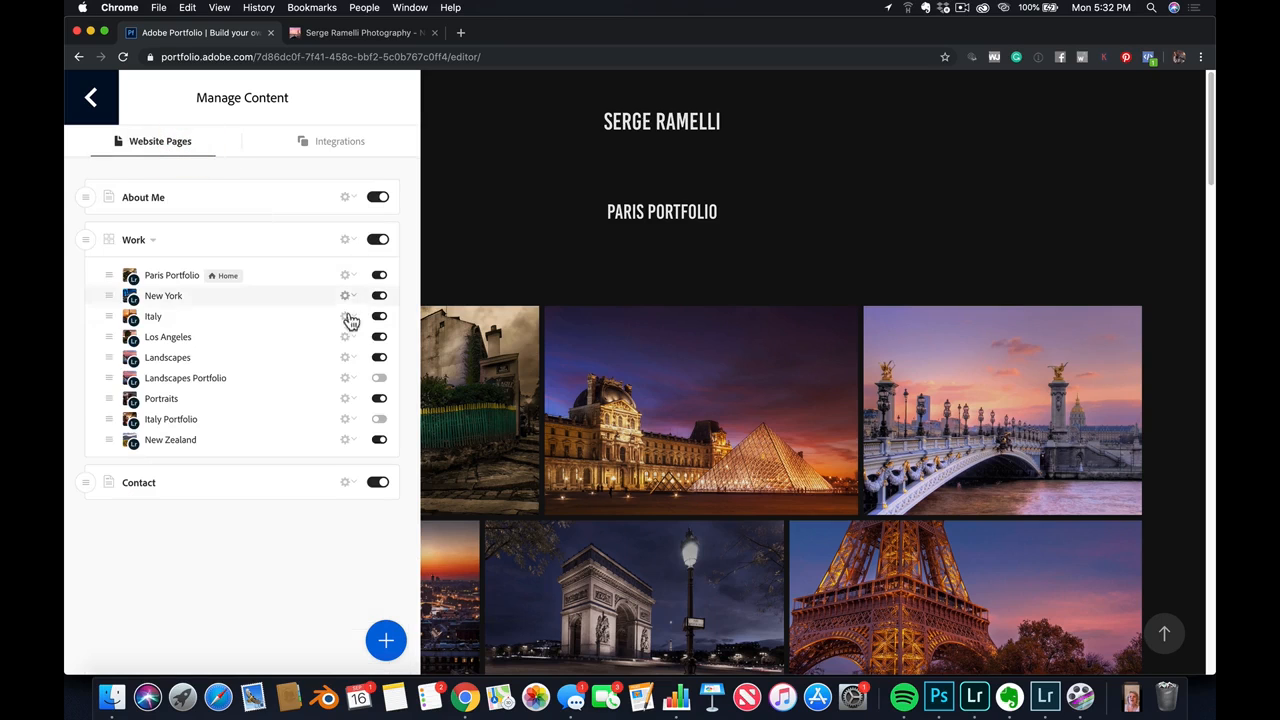
scroll(381, 356, down, 3)
scroll(255, 345, down, 2)
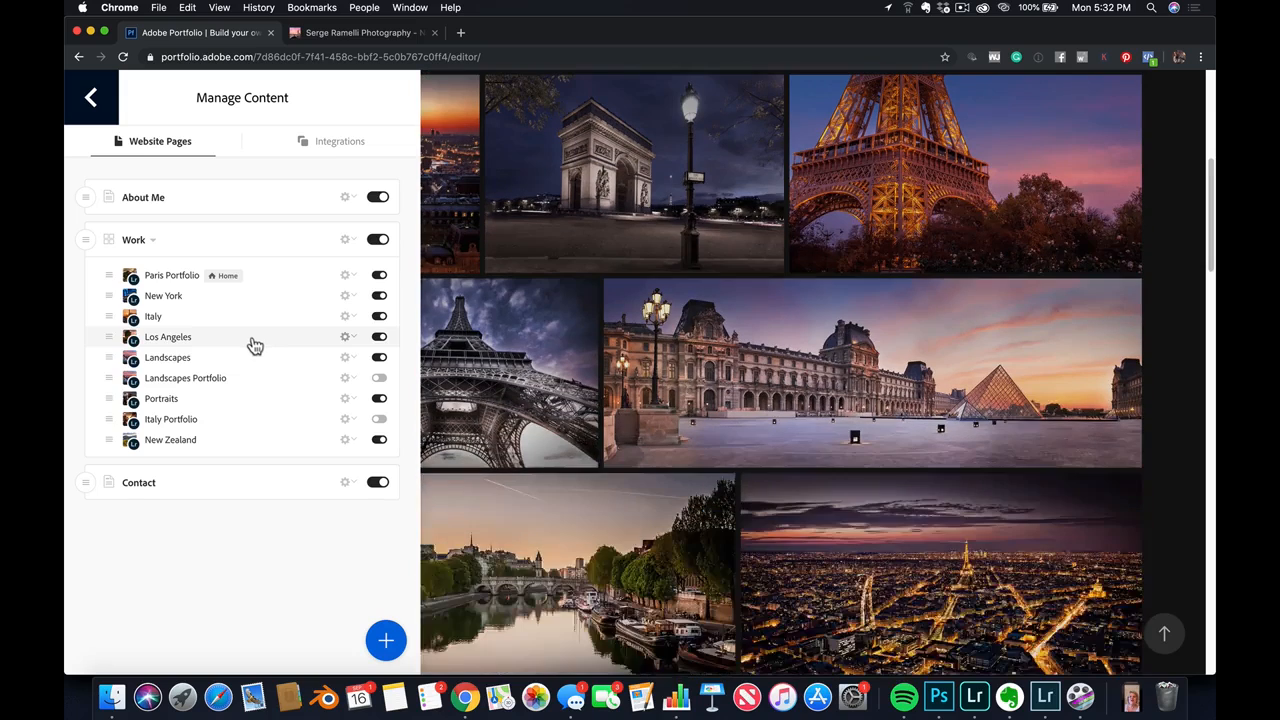
click(195, 443)
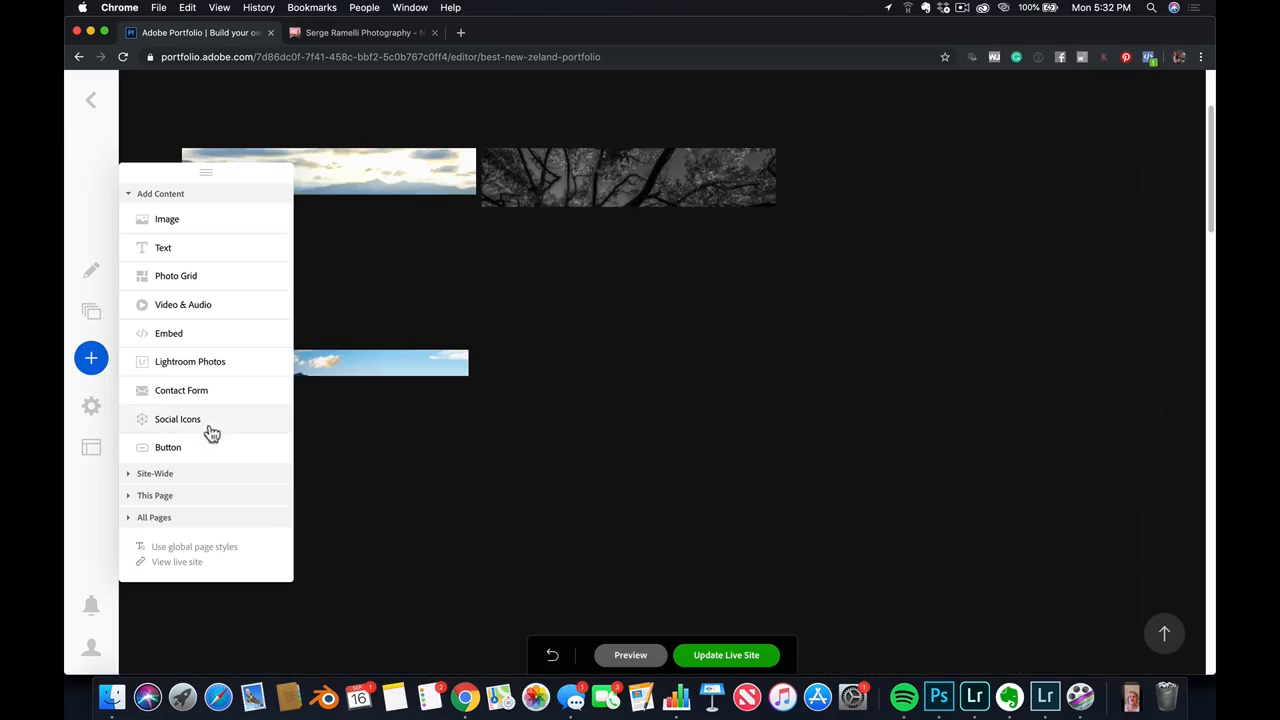
Try to reset the New Zealand page from Adobe Lightroom
click(91, 311)
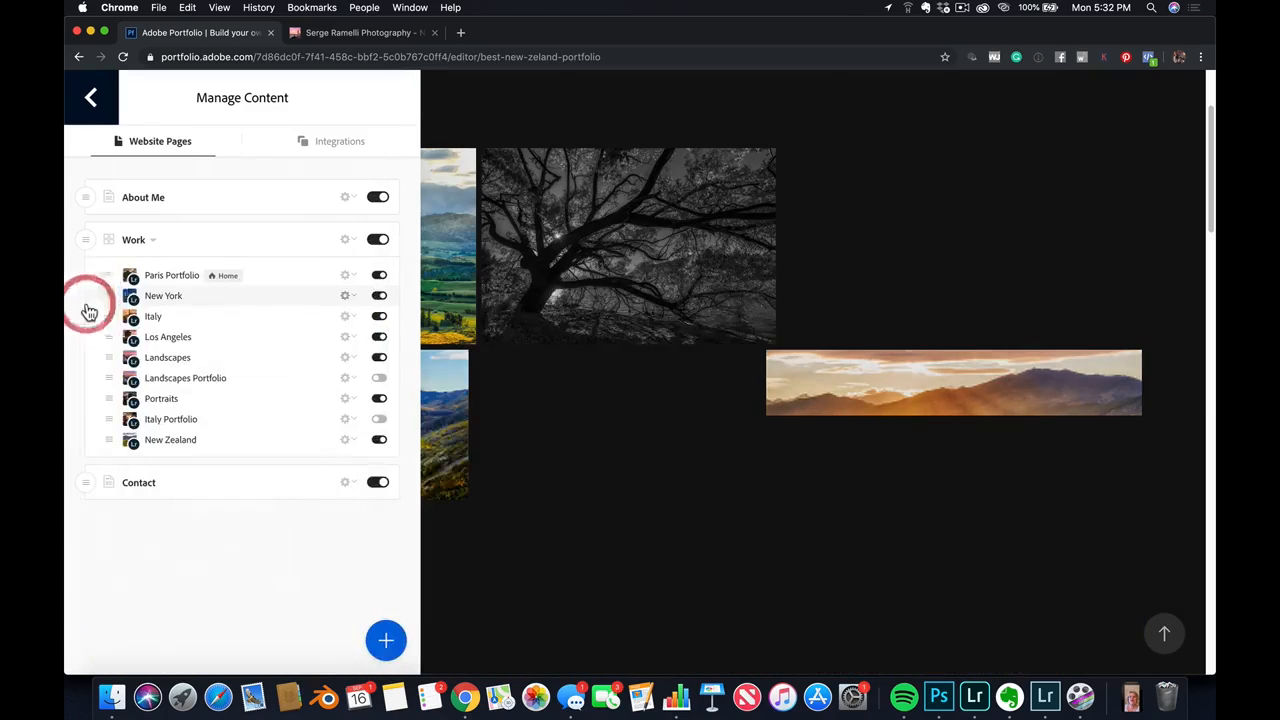
click(348, 441)
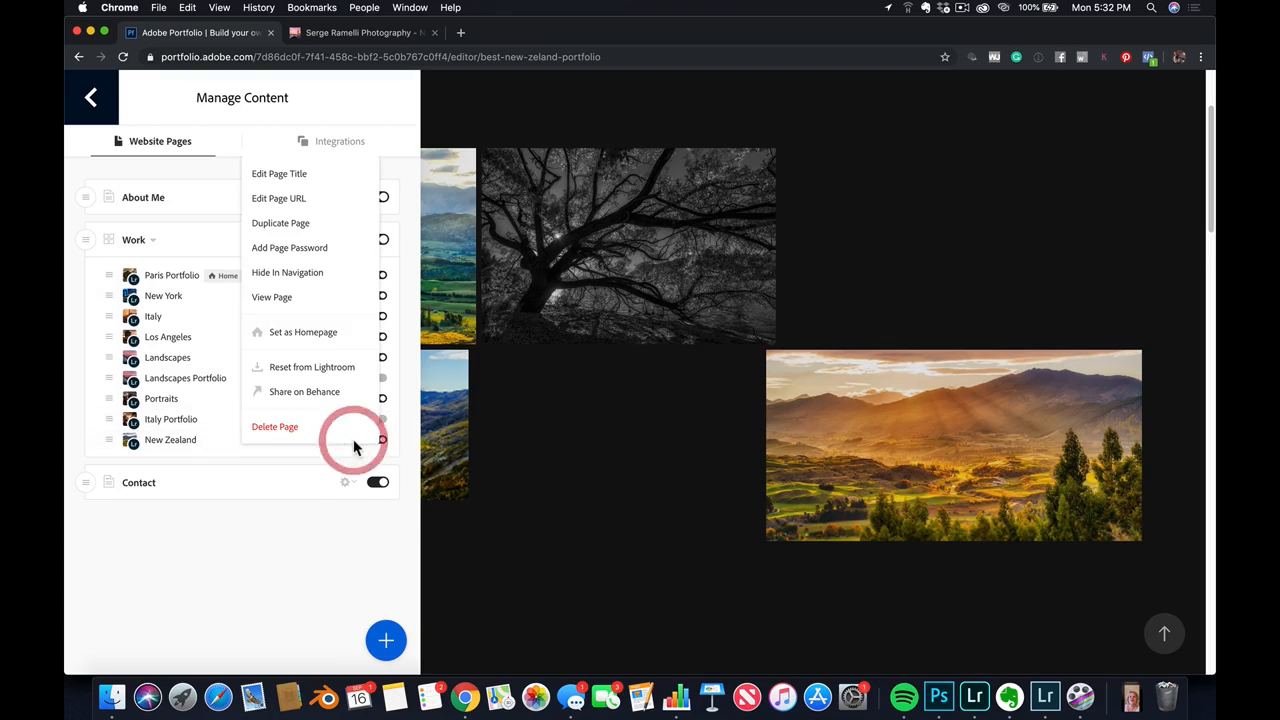
click(311, 367)
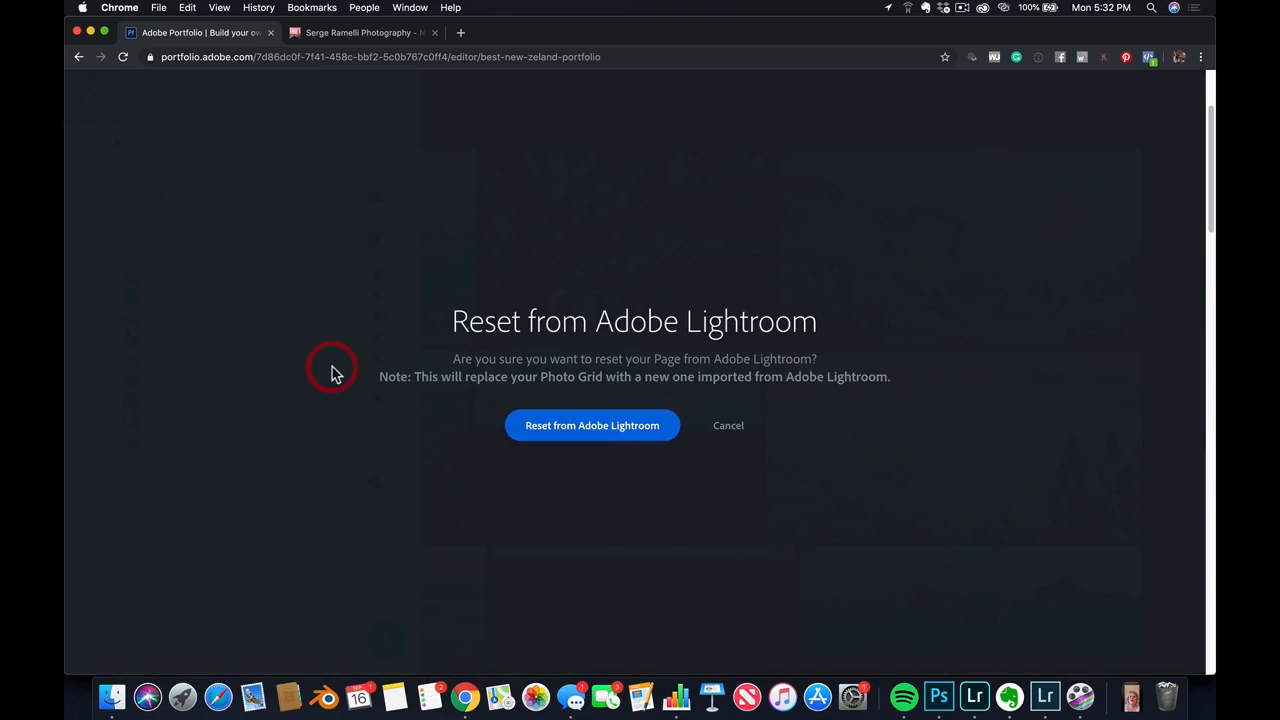
click(569, 431)
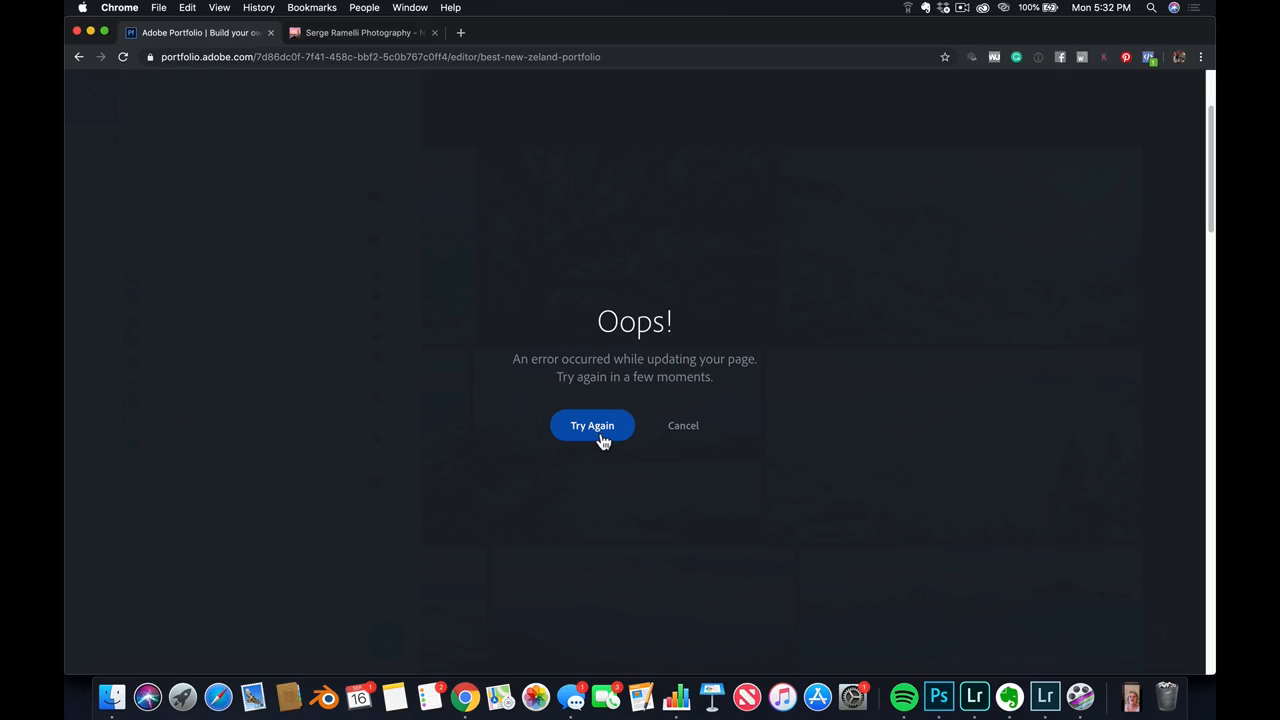
click(971, 273)
click(682, 427)
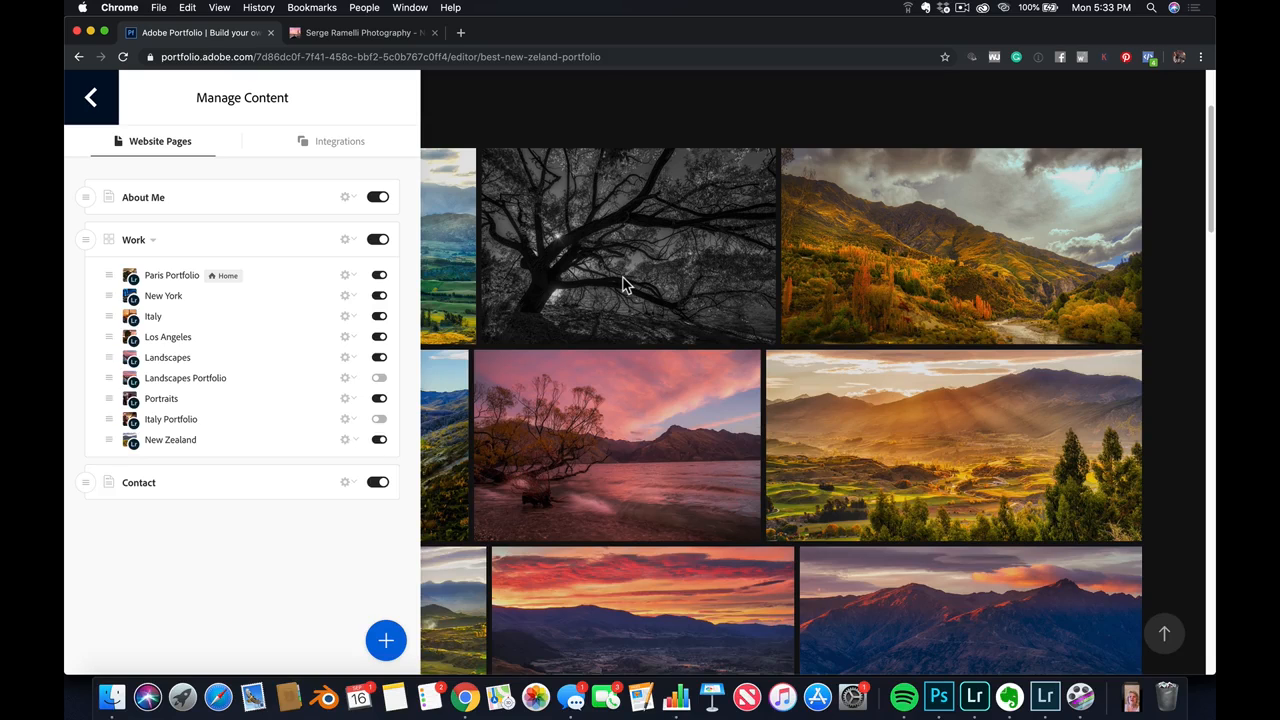
Leave content management, go to the site list via the account options, and open the most recently updated draft site for editing
click(620, 150)
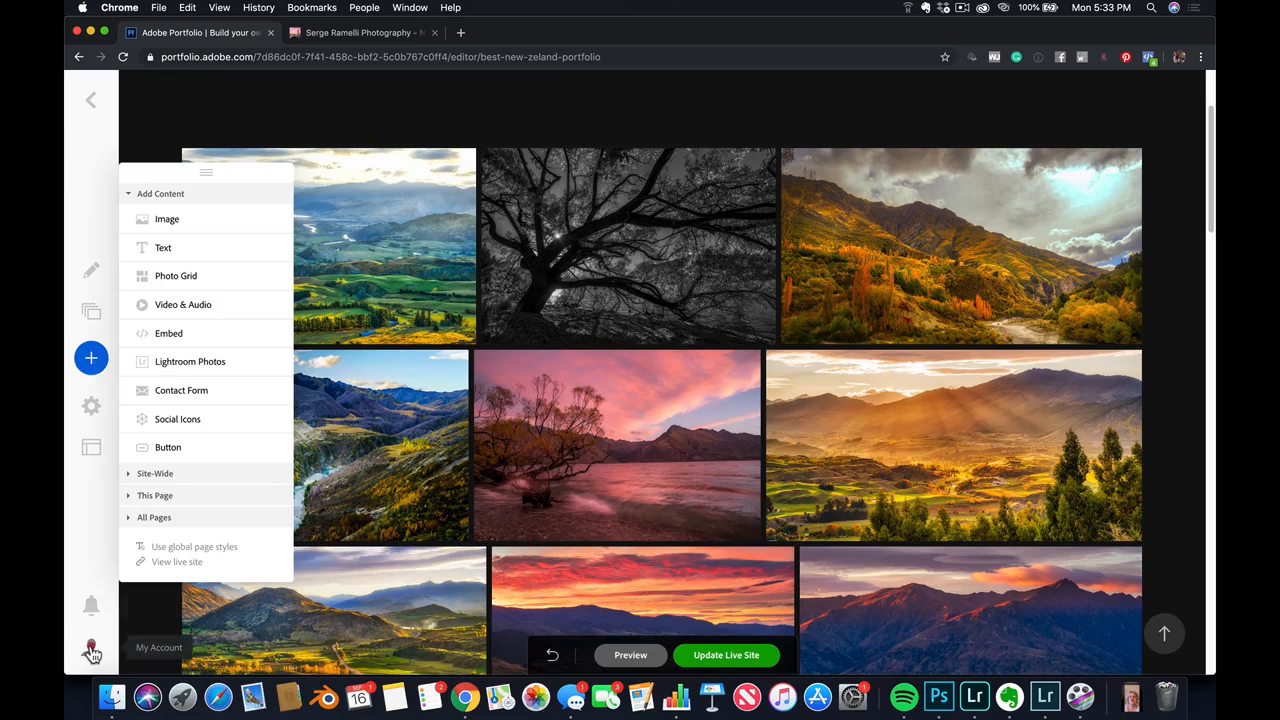
click(91, 650)
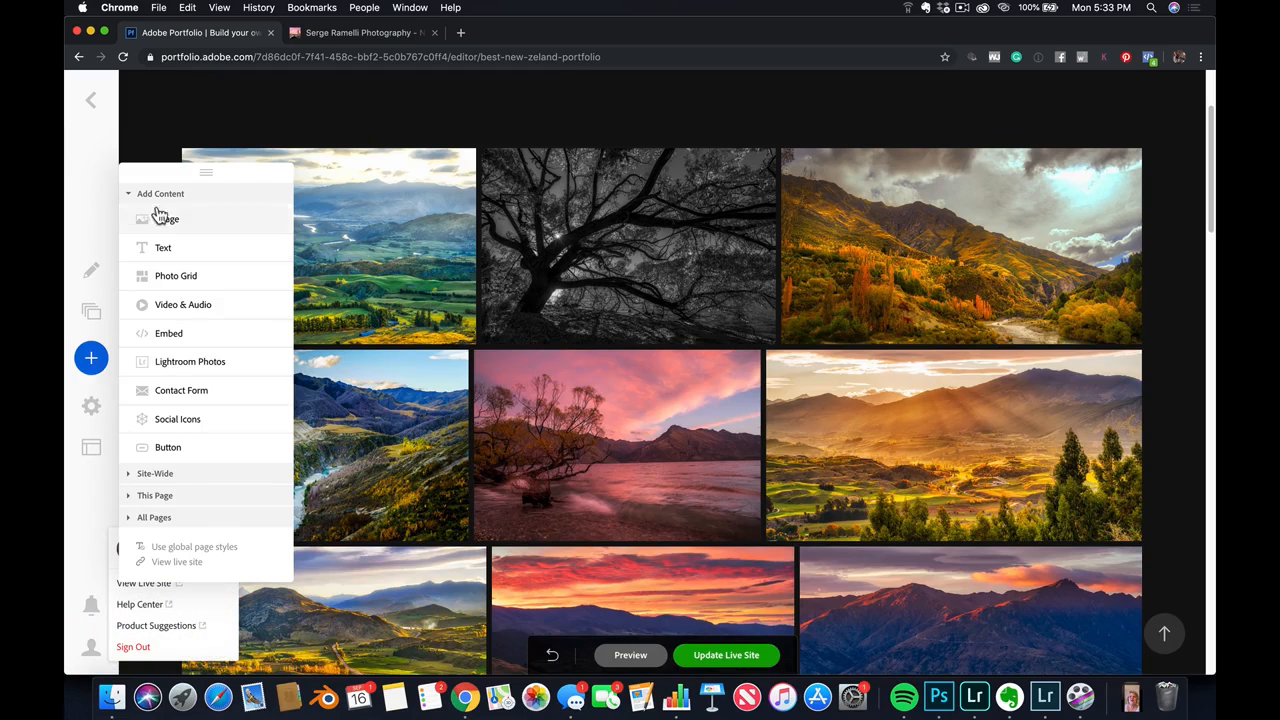
drag(208, 170, 928, 134)
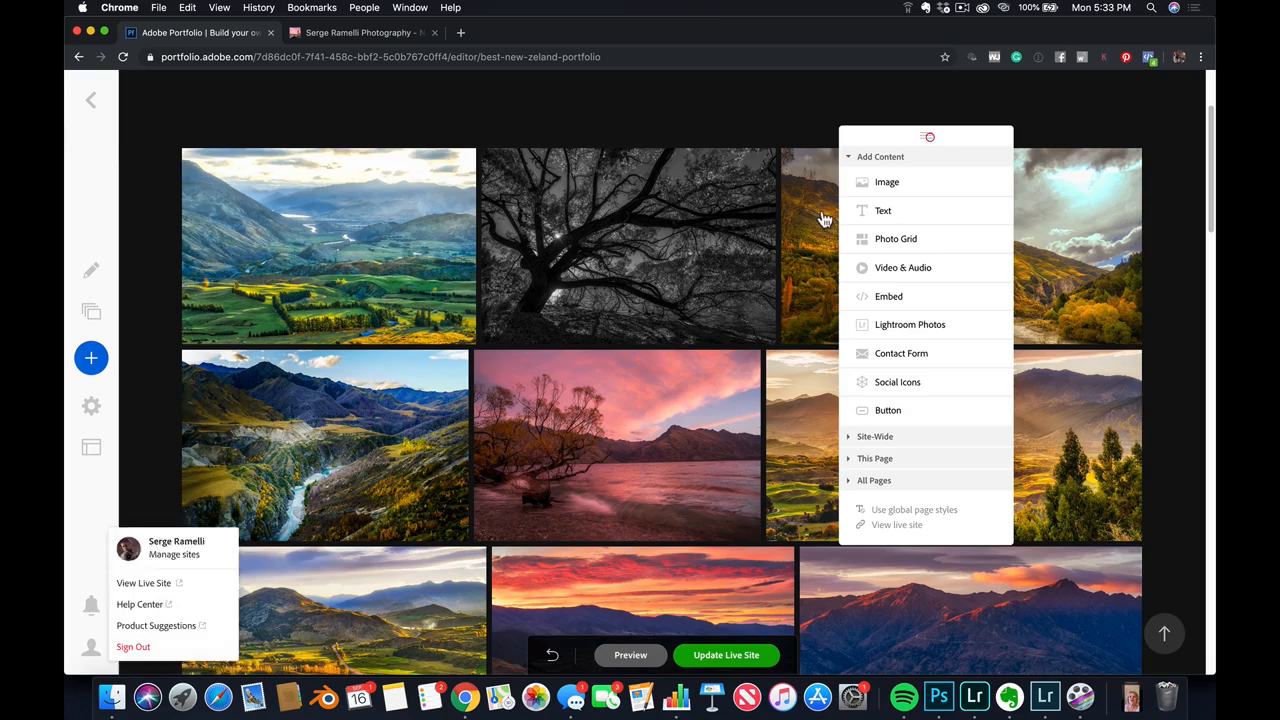
click(95, 645)
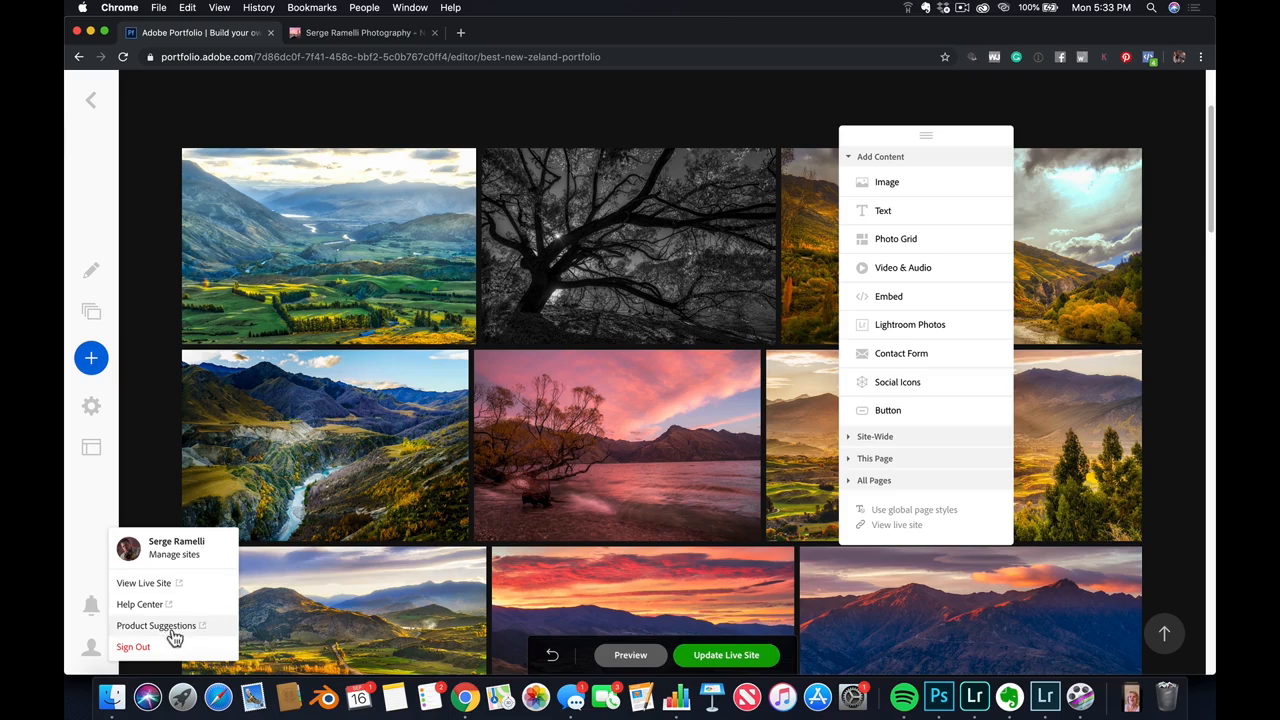
click(155, 558)
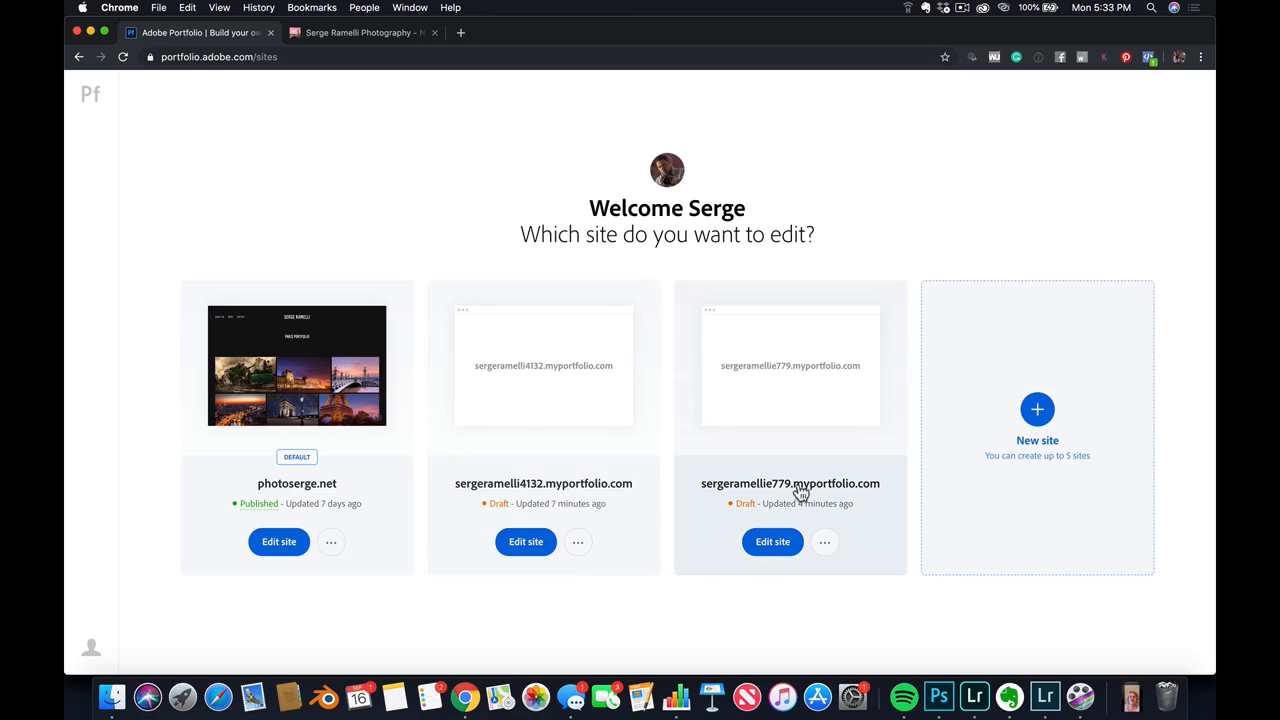
click(800, 380)
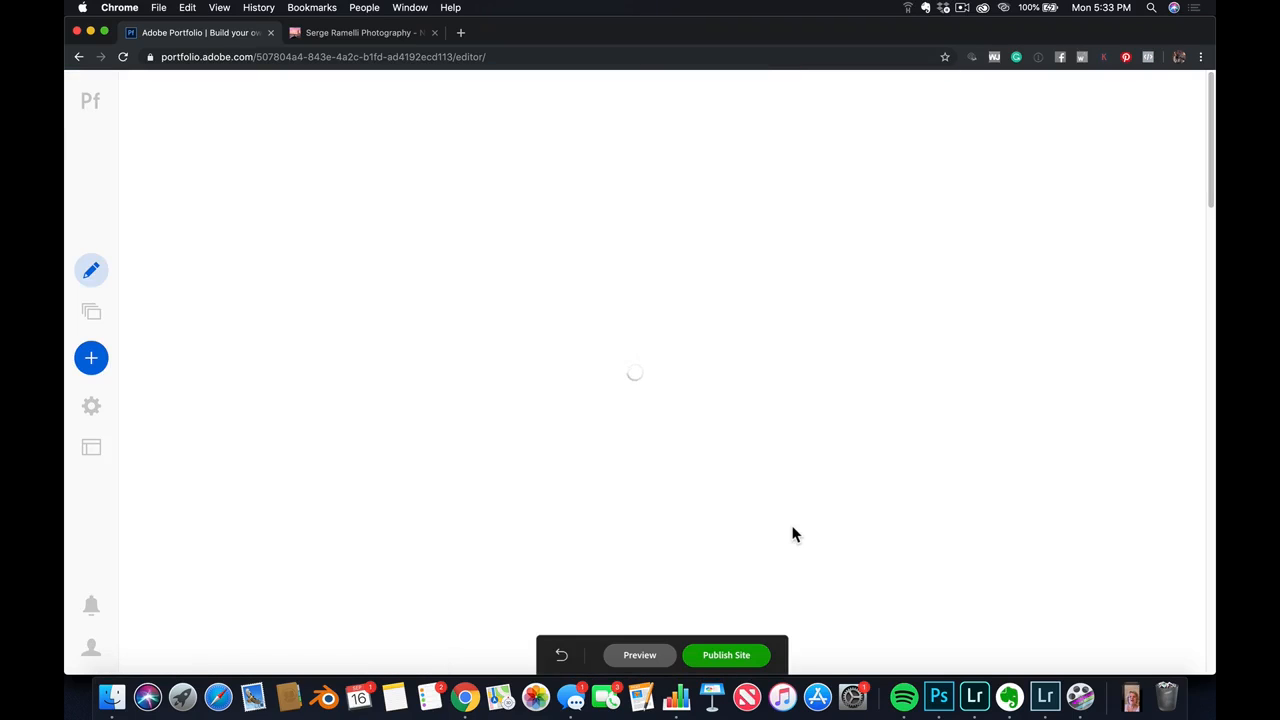
Open the draft site's settings and review the domain name, homepage, analytics and search optimization options
click(91, 405)
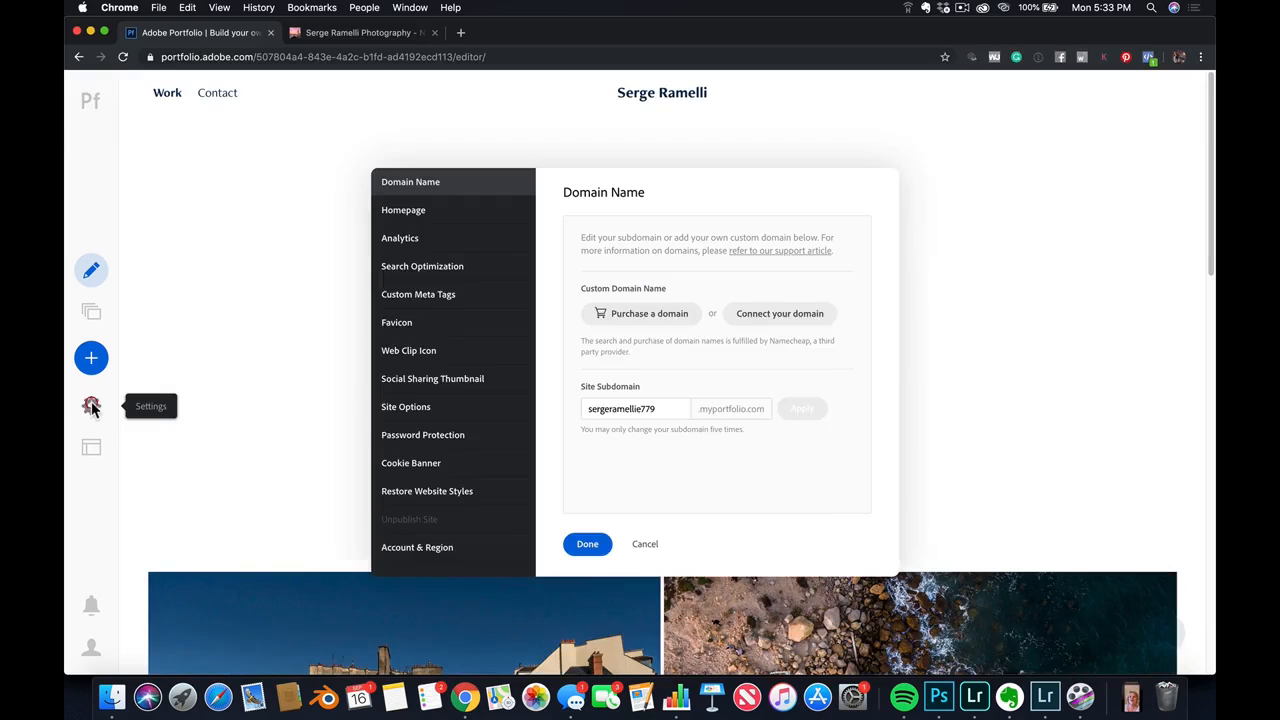
click(453, 212)
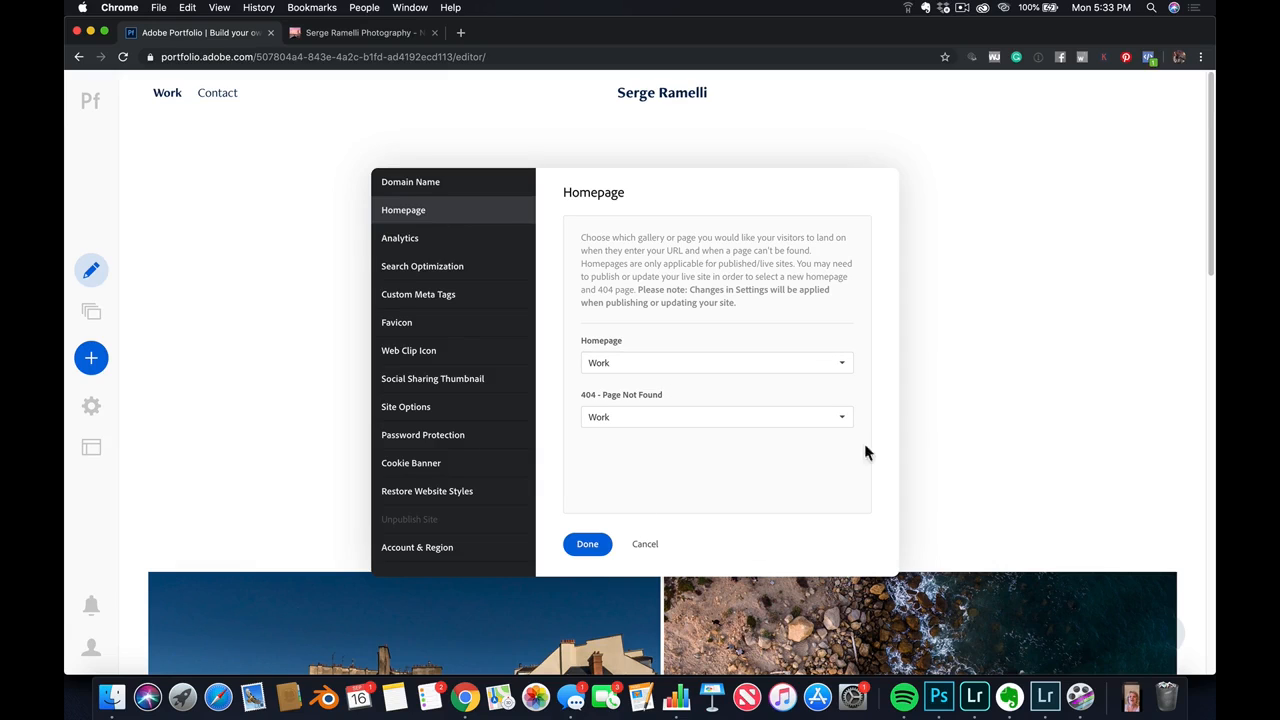
scroll(951, 351, down, 2)
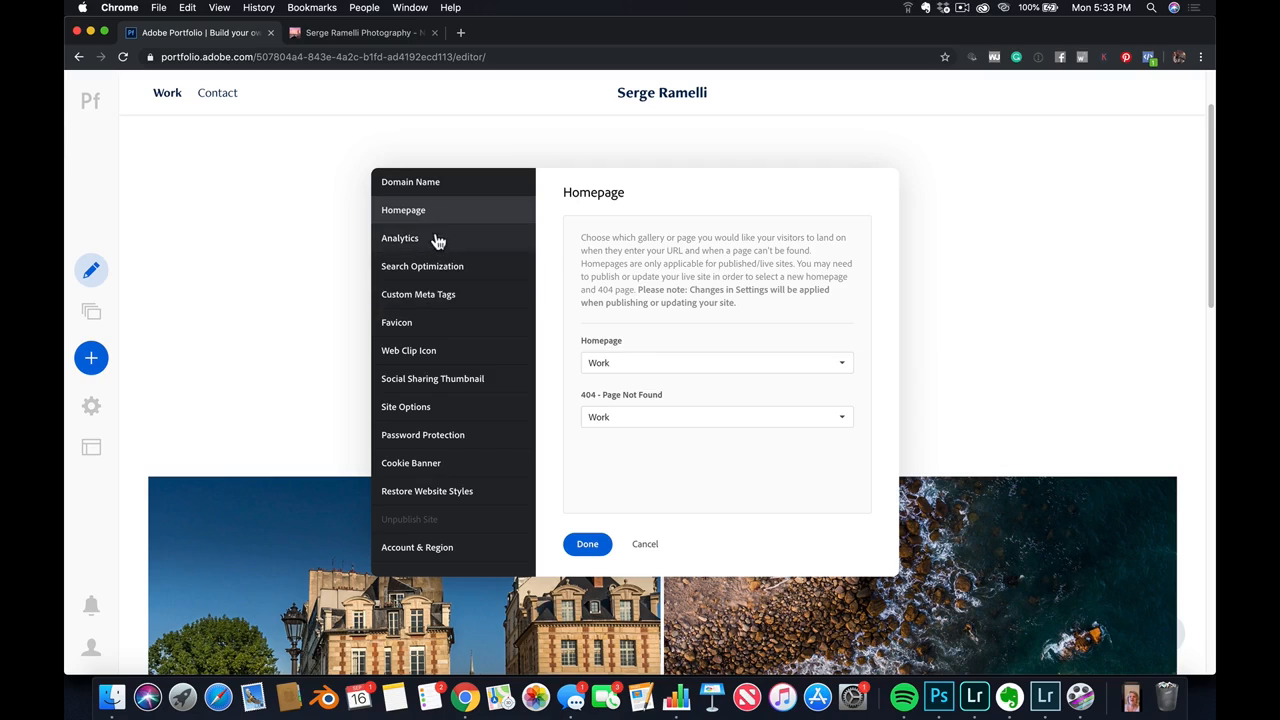
click(437, 241)
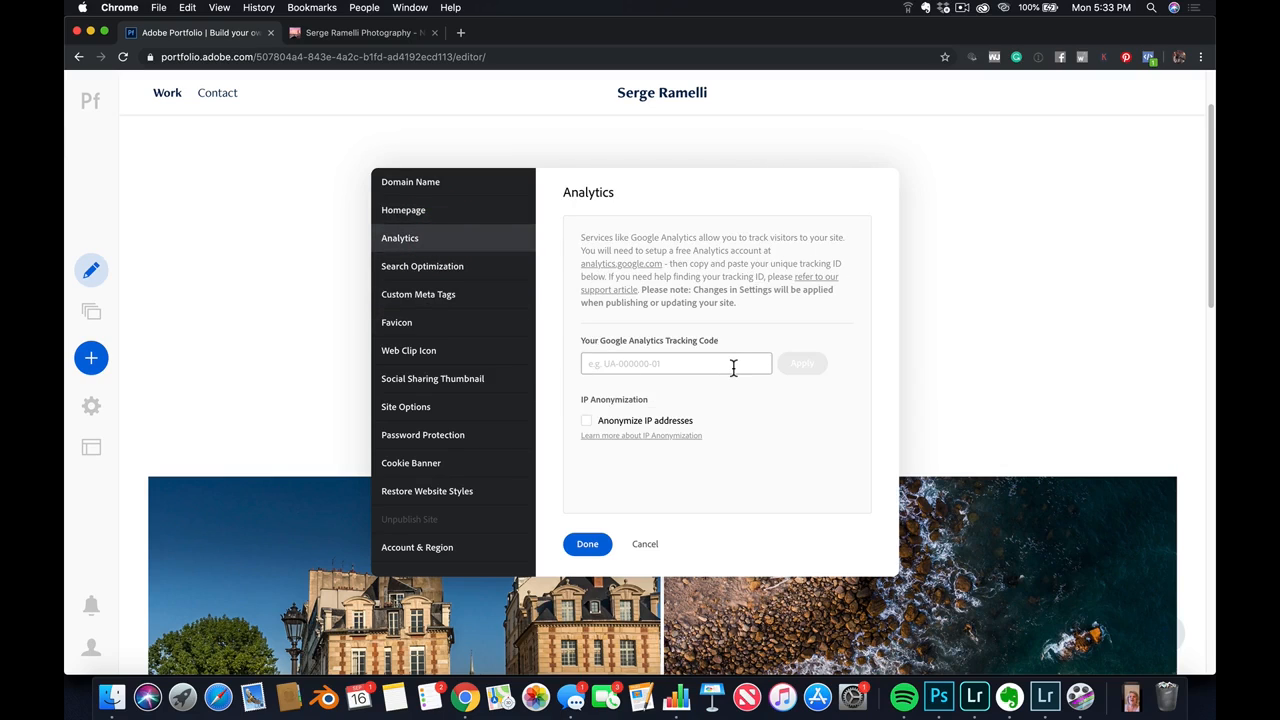
click(420, 267)
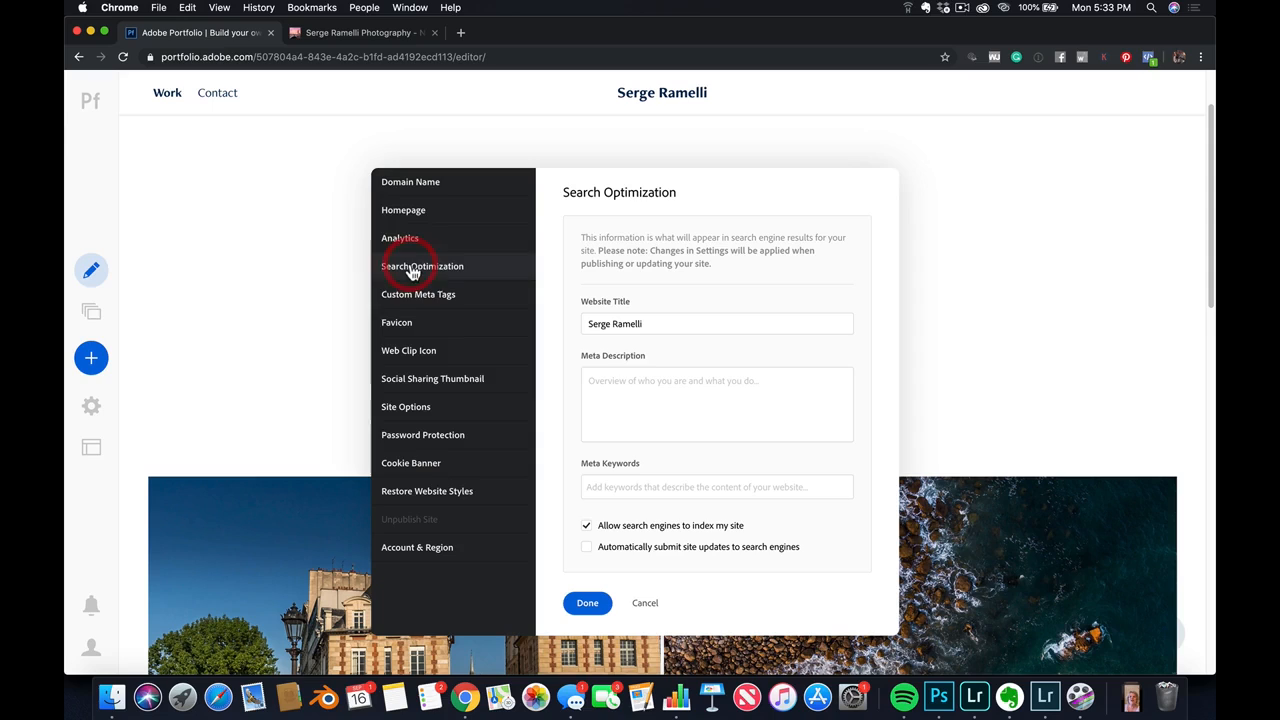
click(640, 318)
click(665, 390)
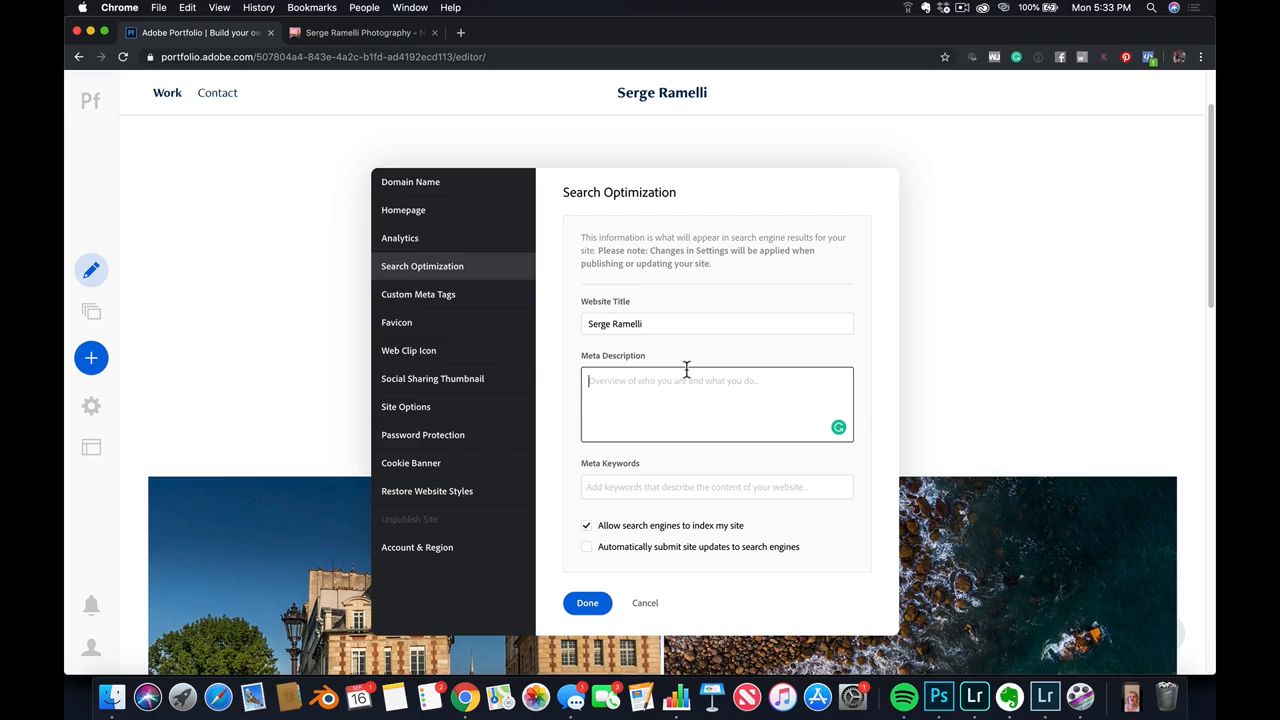
Review the custom meta tags, favicon, web clip icon, social sharing thumbnail and general site options
click(443, 300)
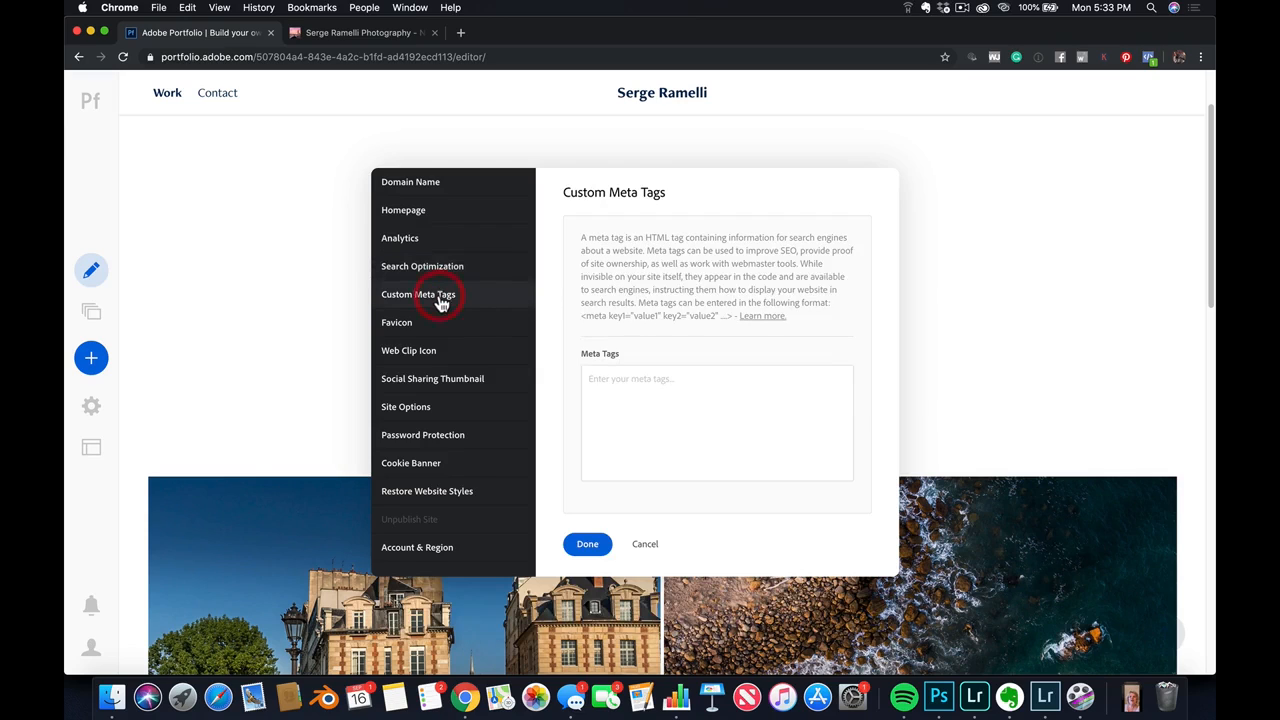
click(606, 398)
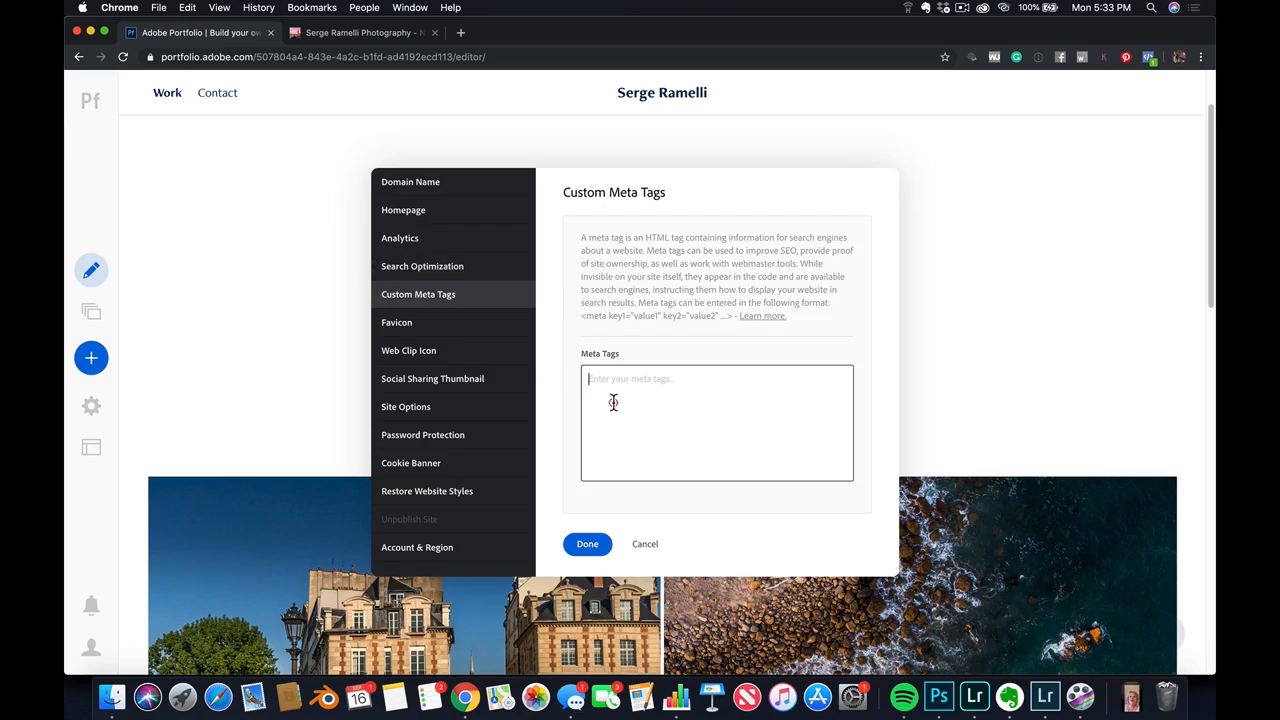
click(470, 324)
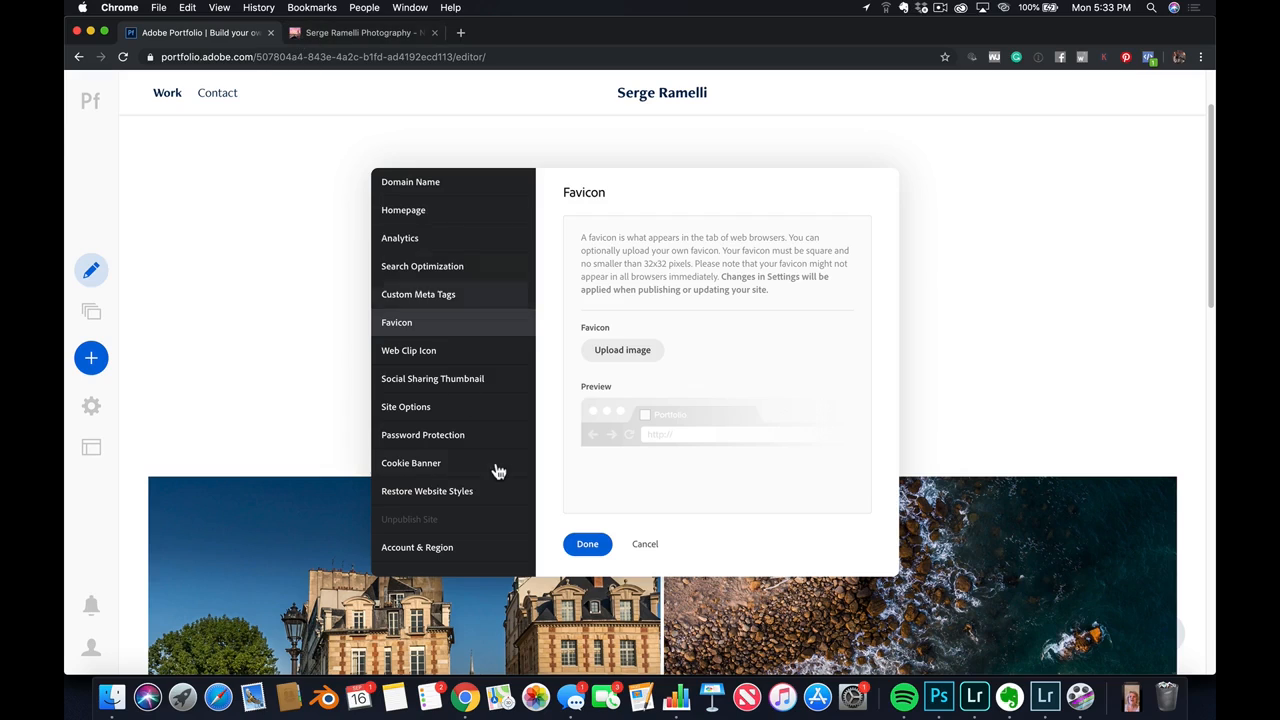
click(452, 352)
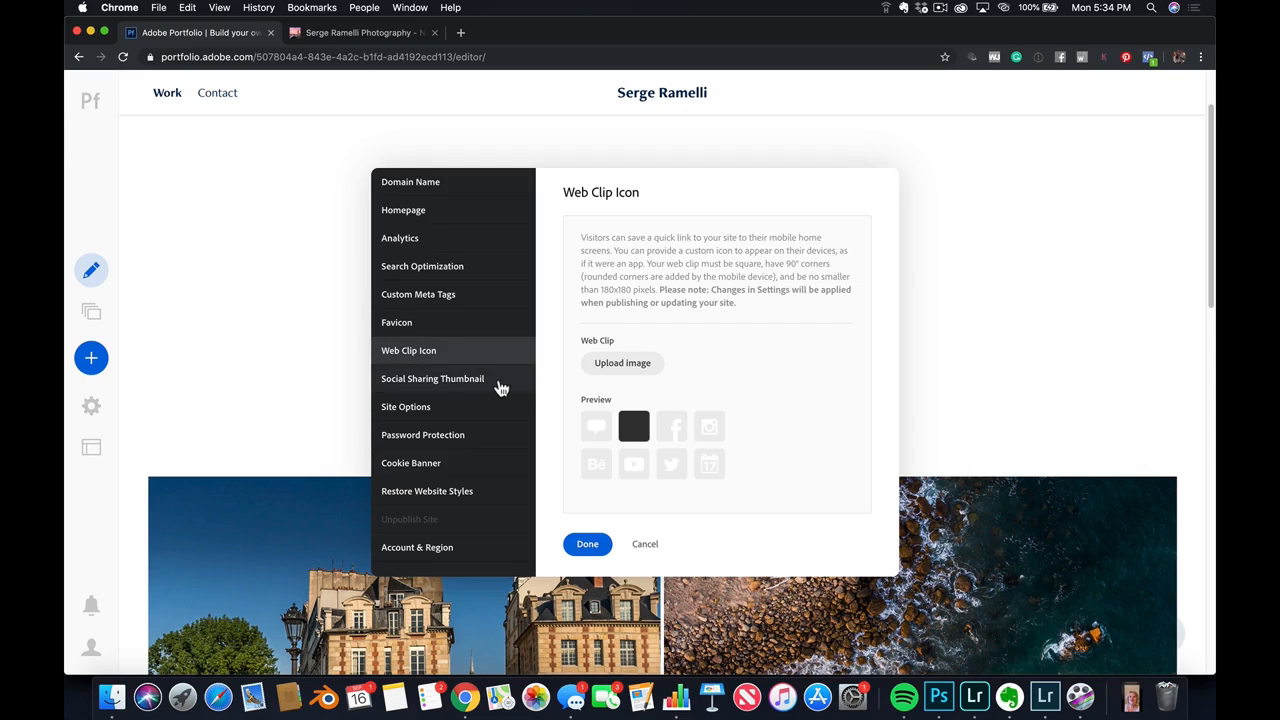
click(501, 388)
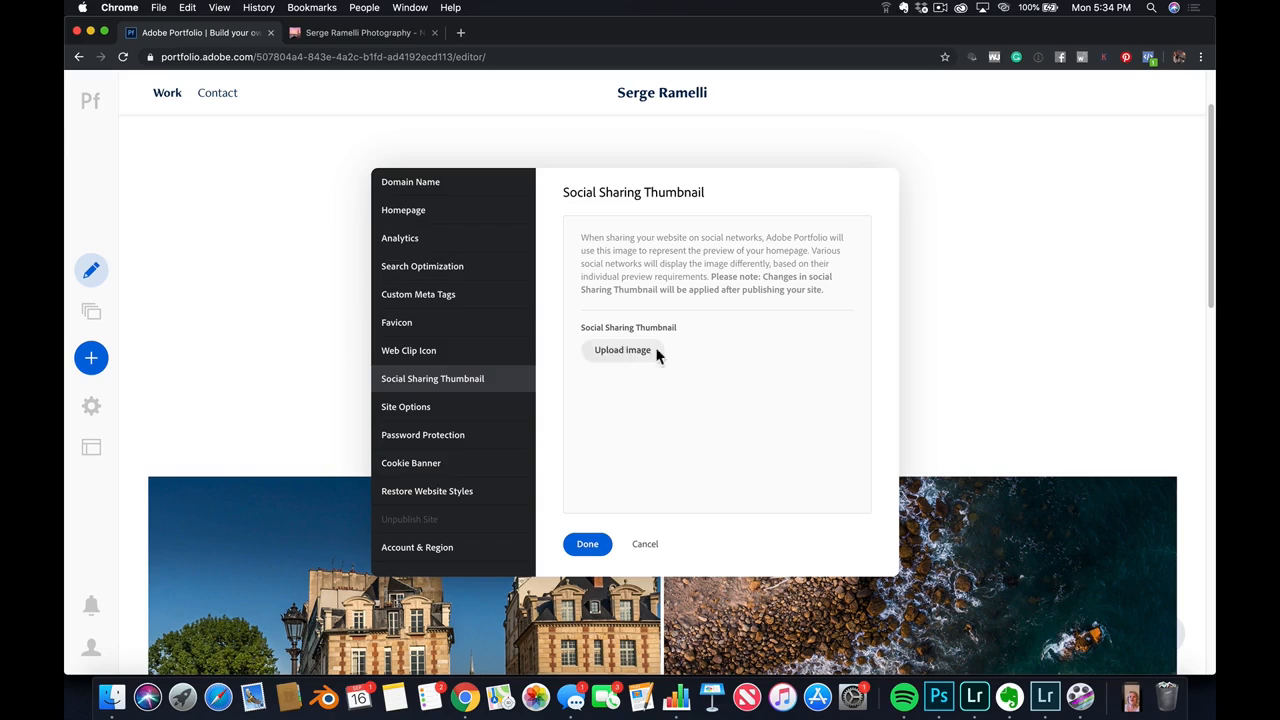
click(487, 411)
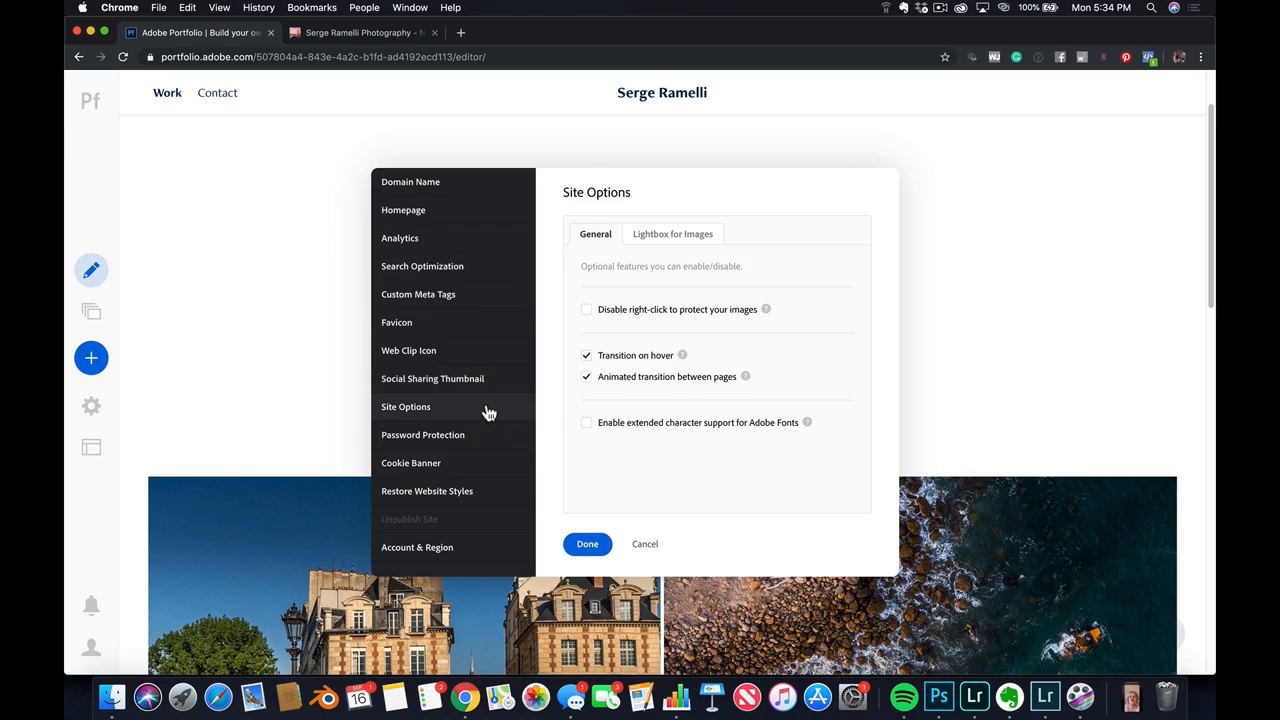
Review the password protection, cookie banner and style restoration settings, and close the settings to view the homepage galleries
click(480, 436)
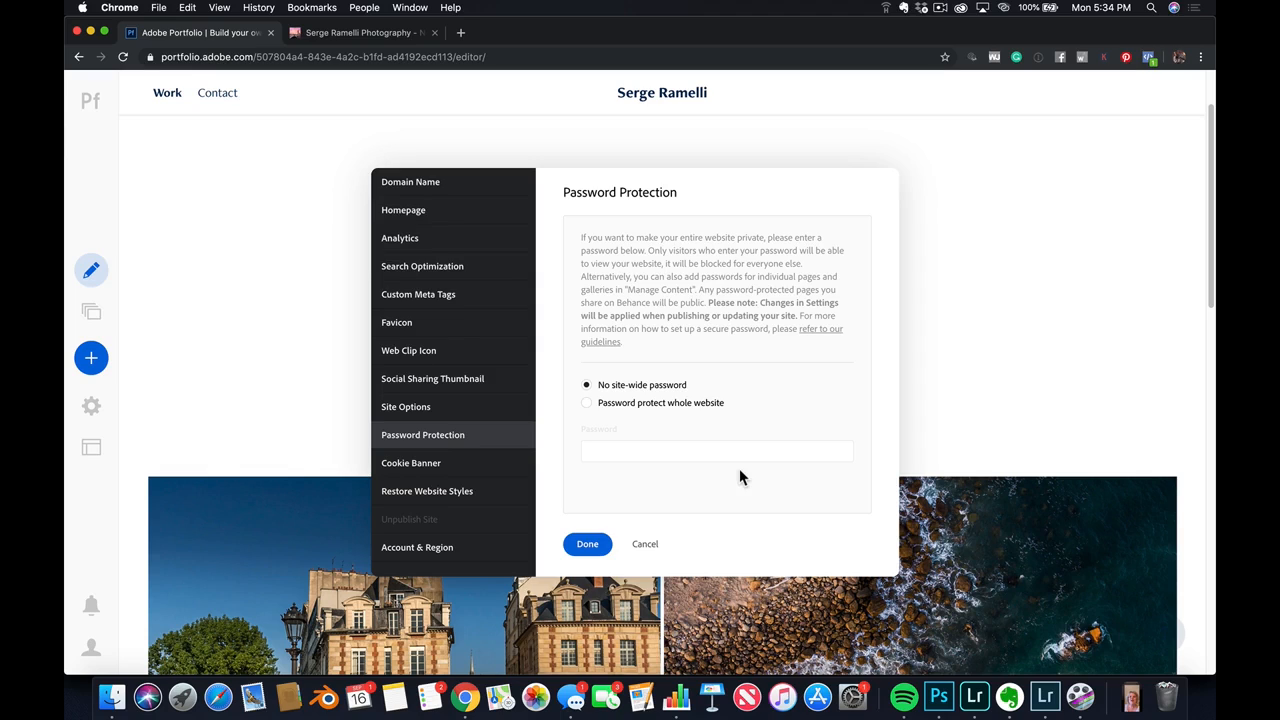
click(490, 469)
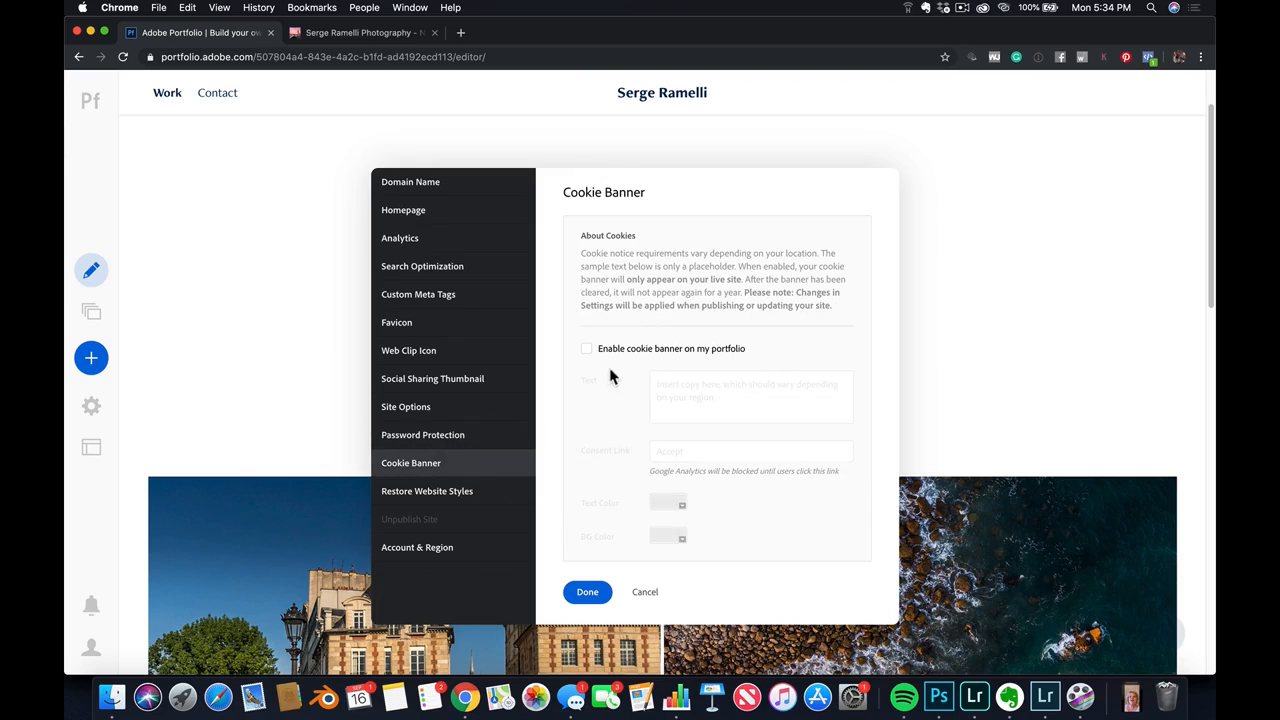
click(470, 491)
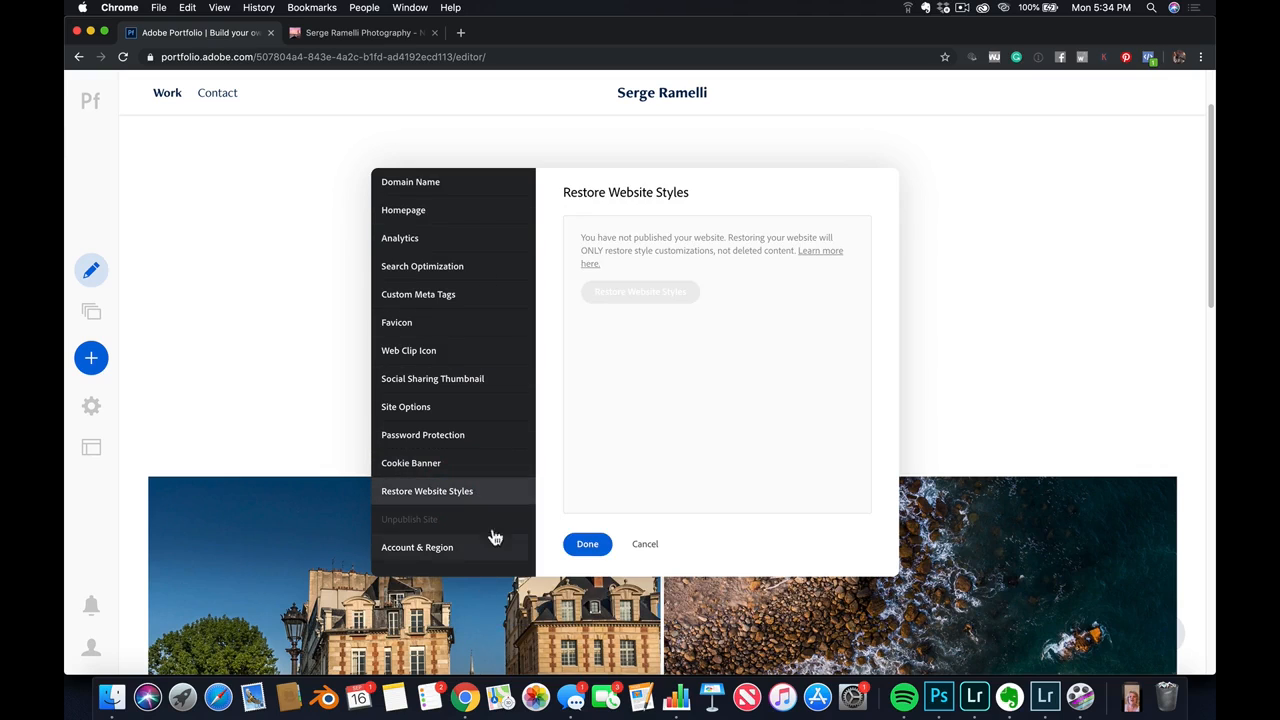
click(600, 550)
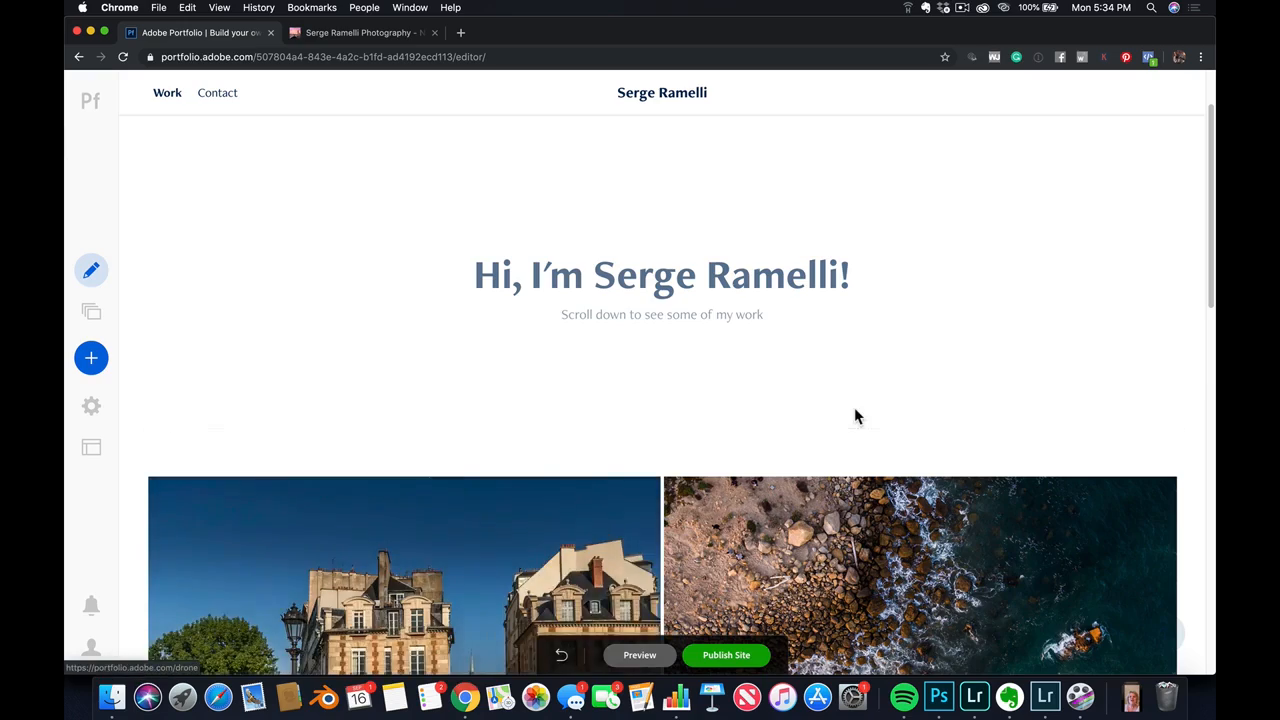
scroll(855, 417, down, 3)
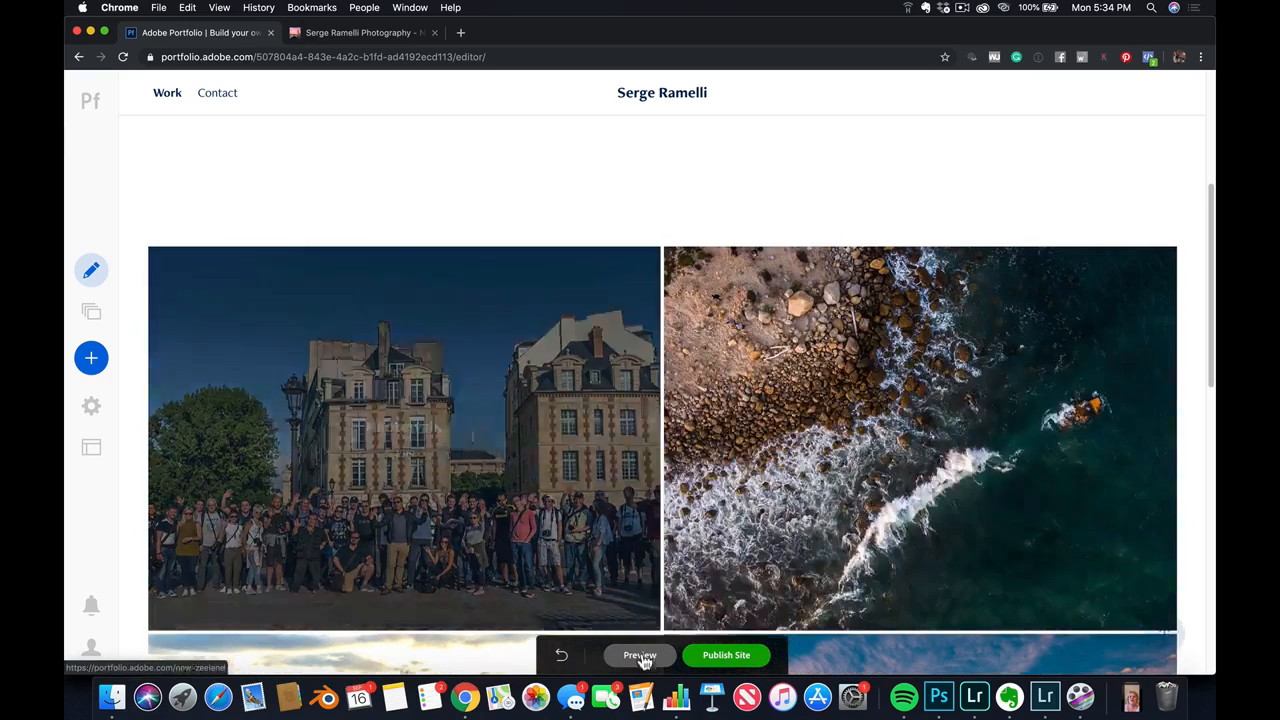
Preview the draft site and look over the homepage's introduction and gallery covers
click(640, 655)
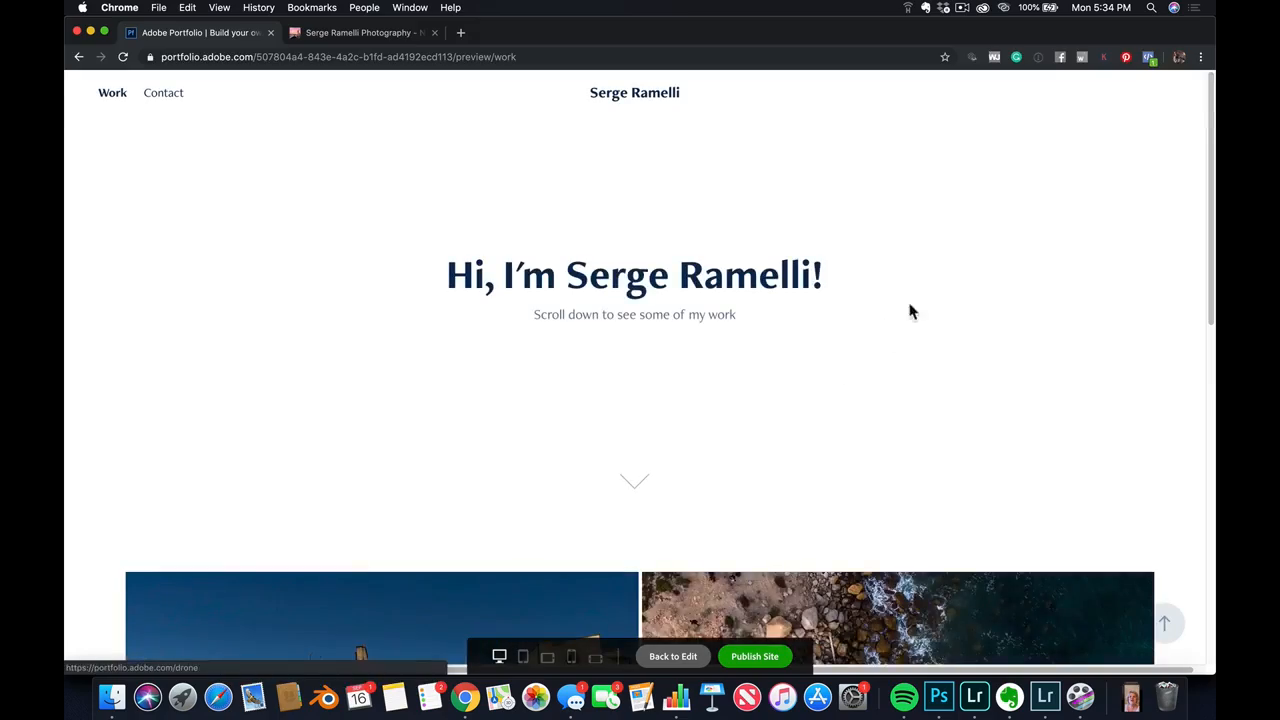
scroll(910, 306, down, 5)
scroll(903, 417, down, 4)
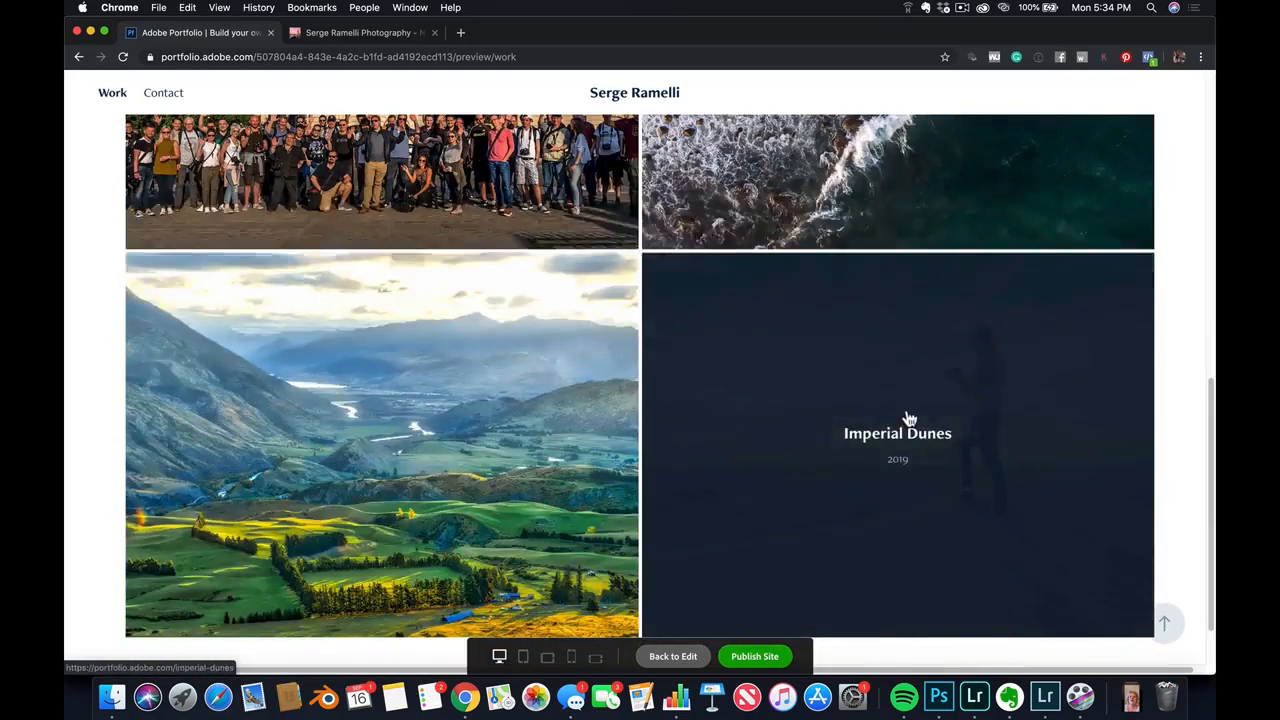
scroll(903, 412, up, 3)
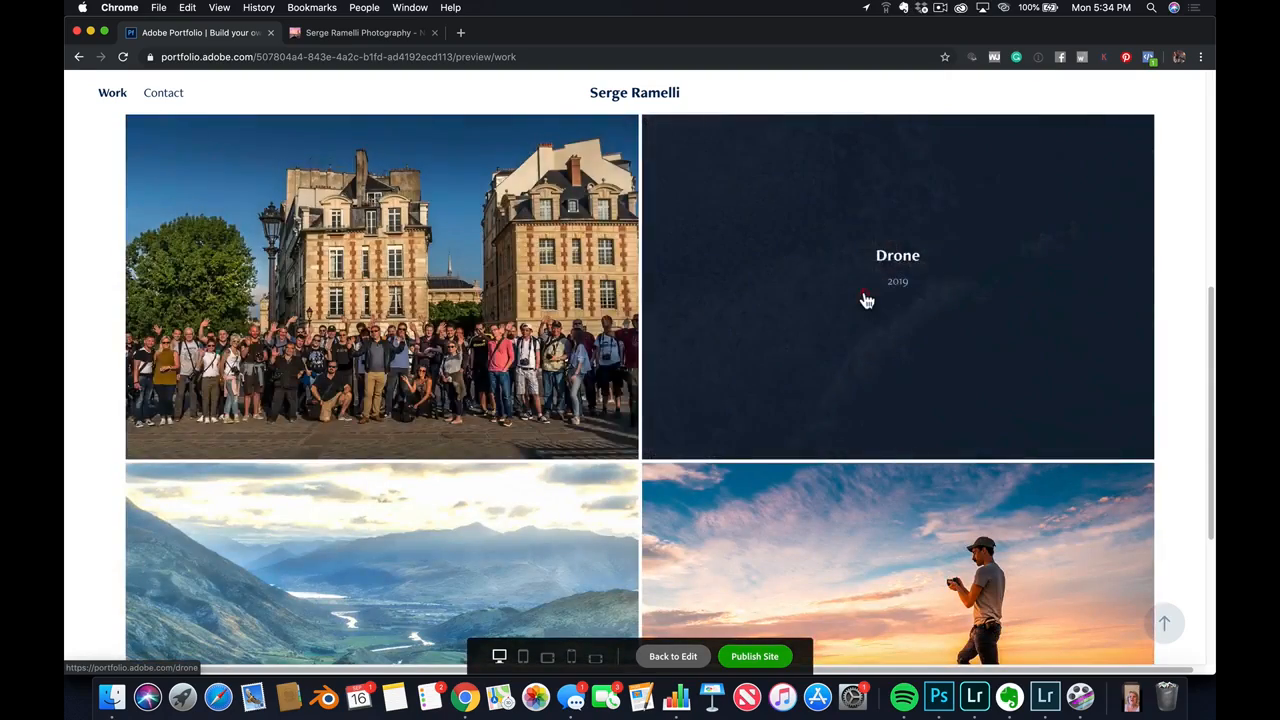
Open the Drone gallery in the preview, review its photos and related galleries, and return to the homepage editor
click(866, 300)
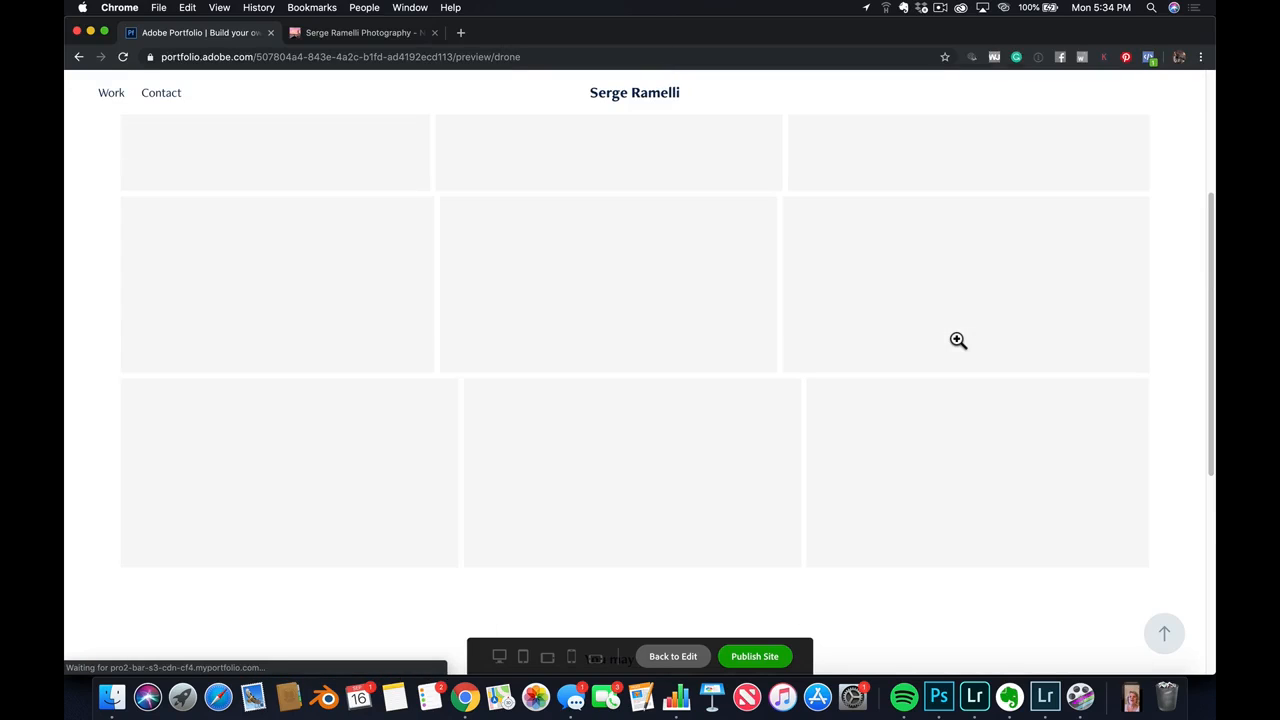
scroll(958, 341, up, 3)
scroll(958, 341, down, 5)
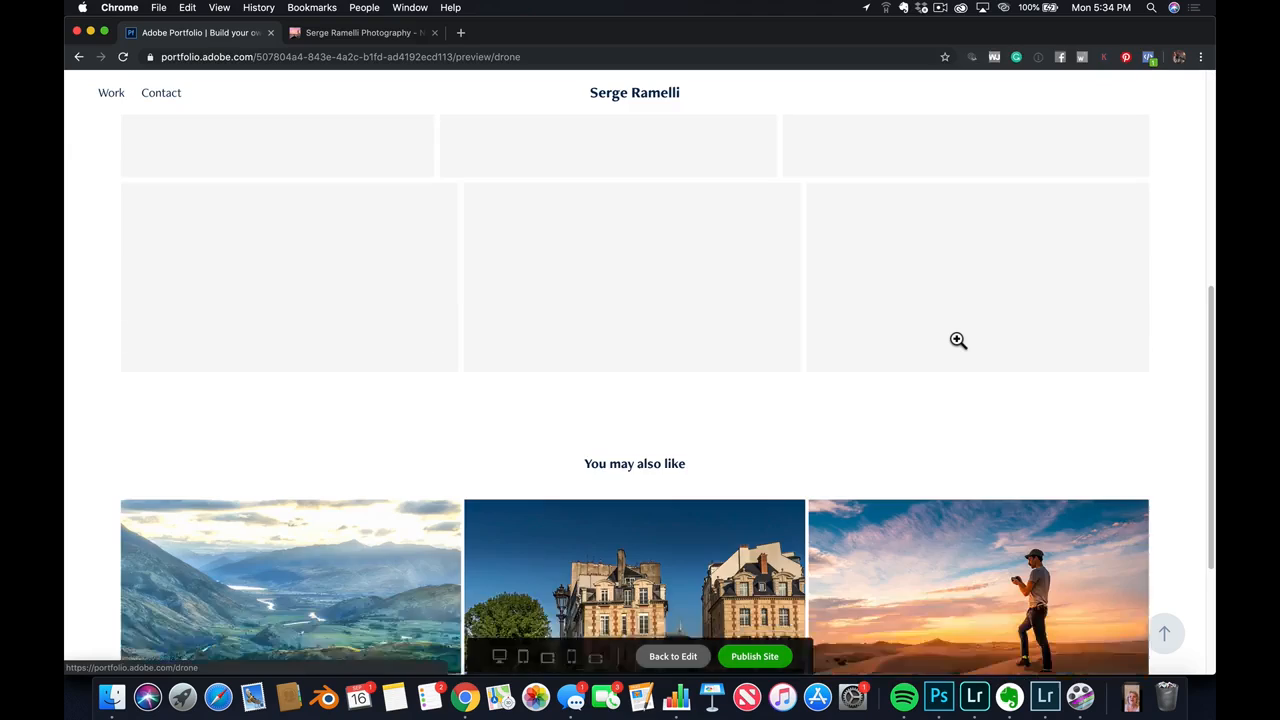
scroll(958, 341, down, 3)
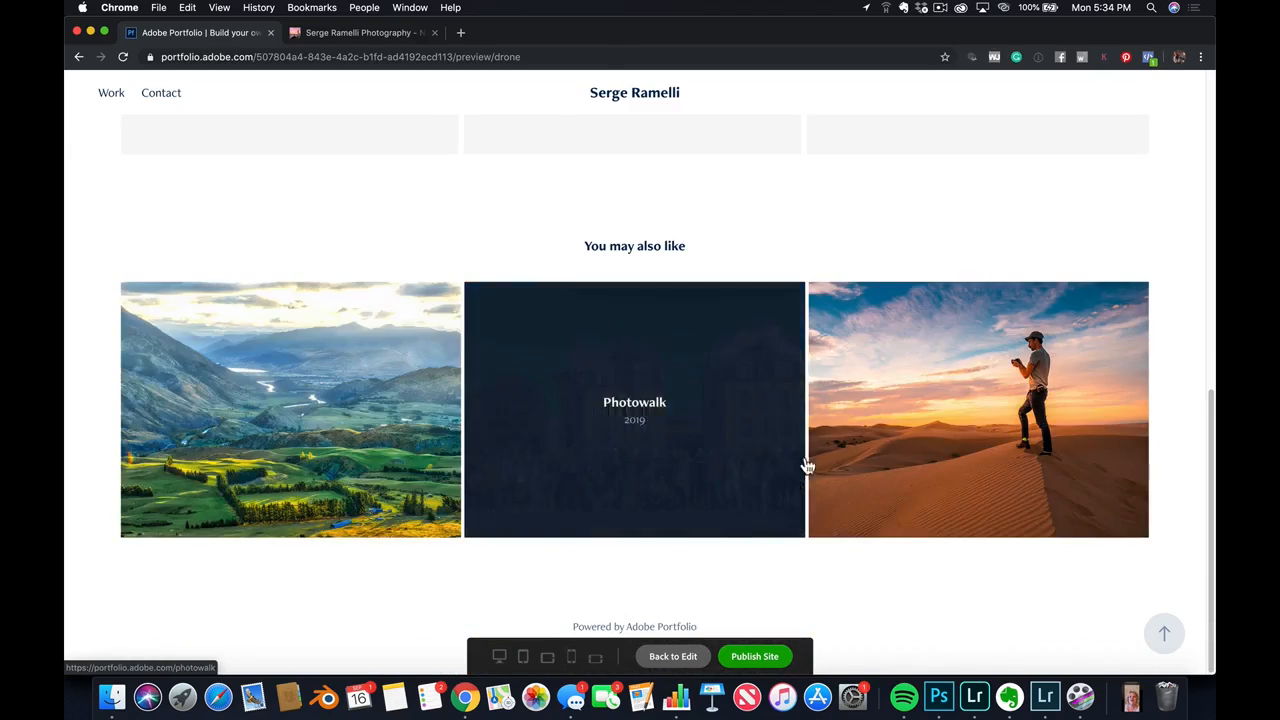
scroll(938, 432, up, 4)
scroll(937, 423, up, 3)
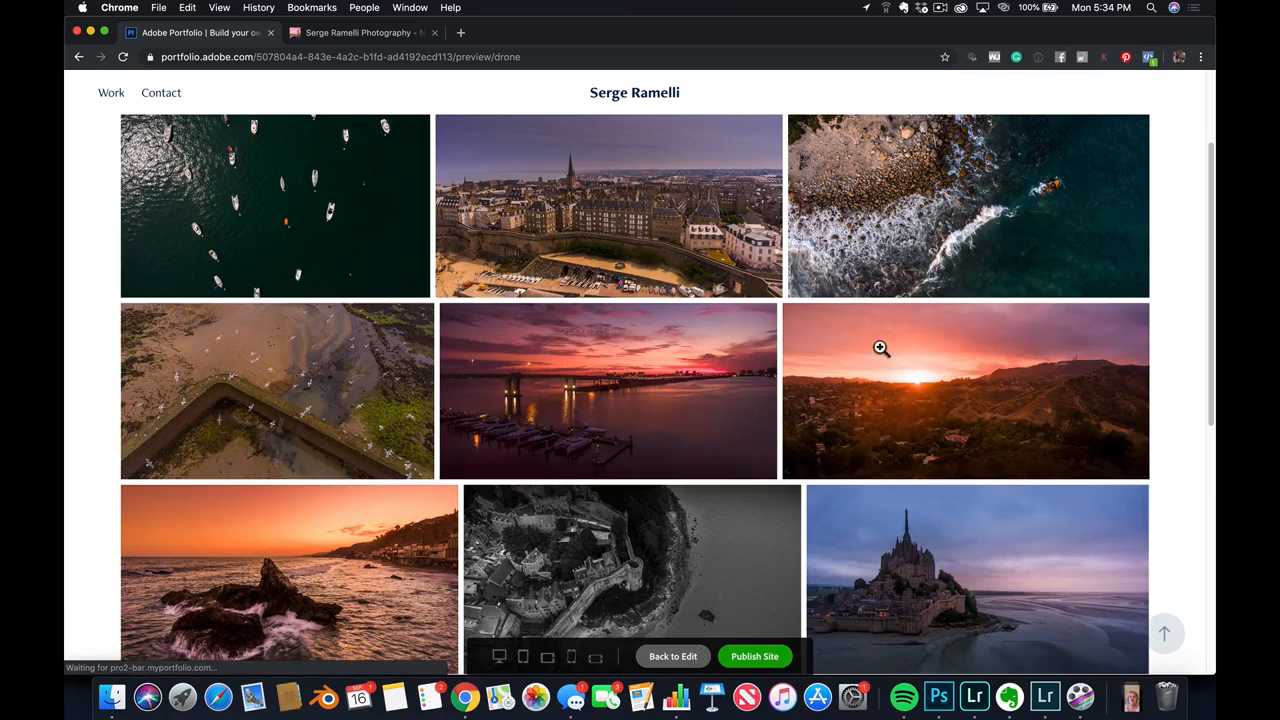
scroll(613, 343, up, 3)
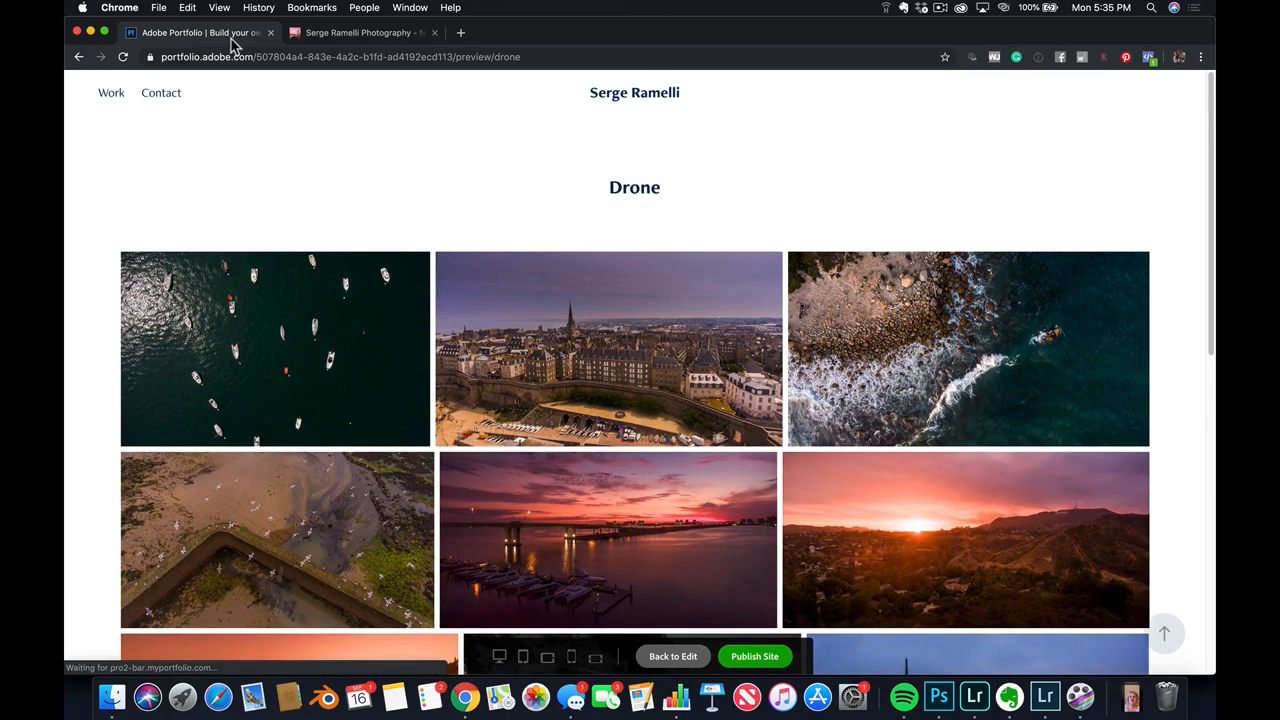
click(79, 57)
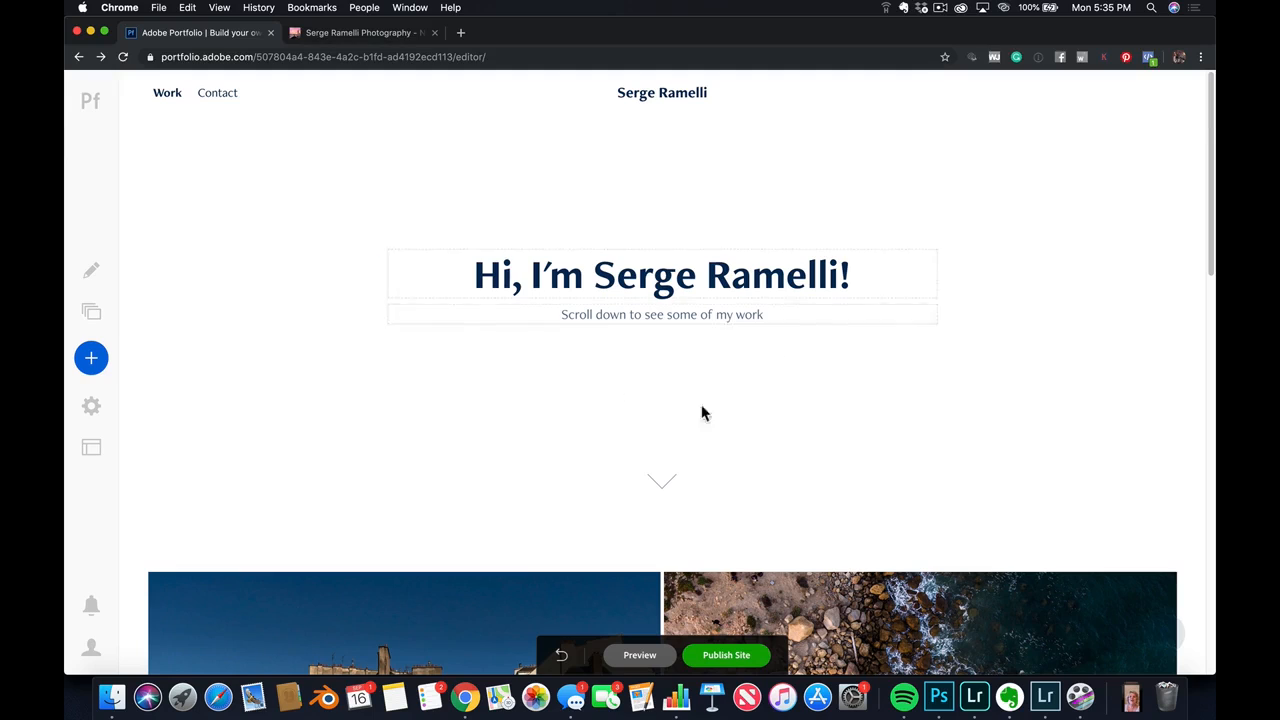
Try to reset the New Zealand page from Lightroom, cancel the update, and leave content management
click(92, 310)
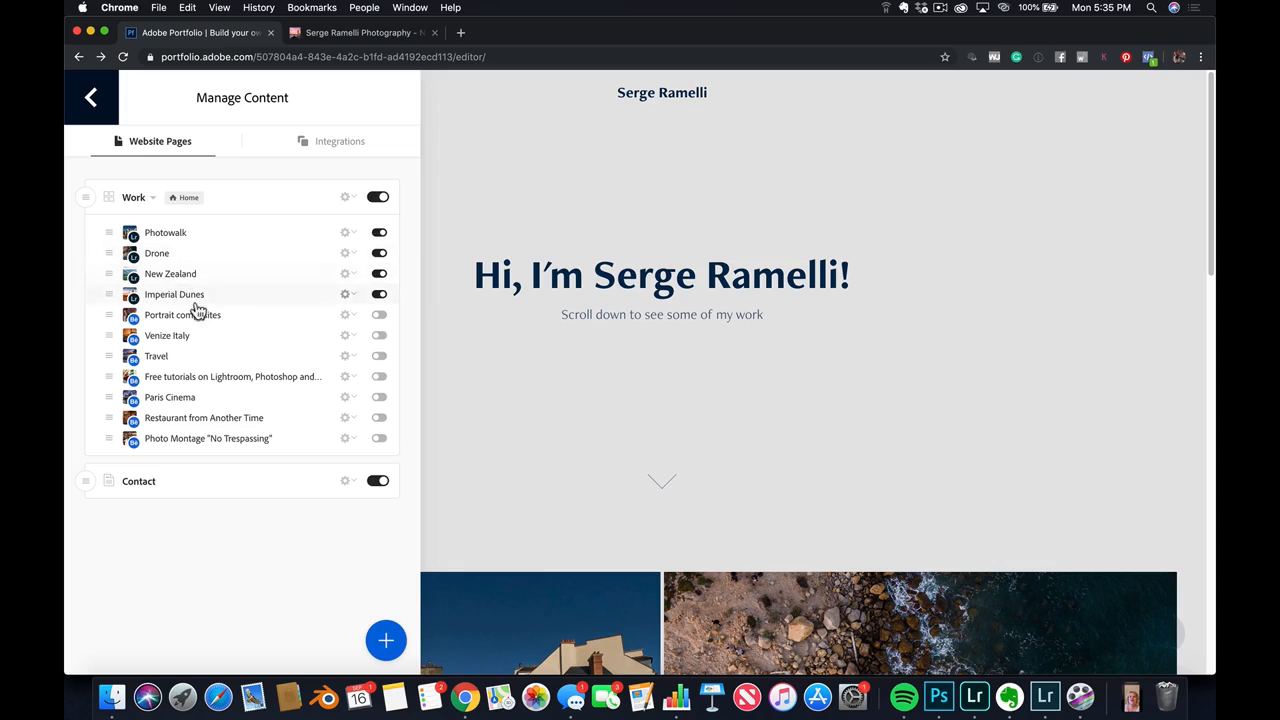
click(243, 272)
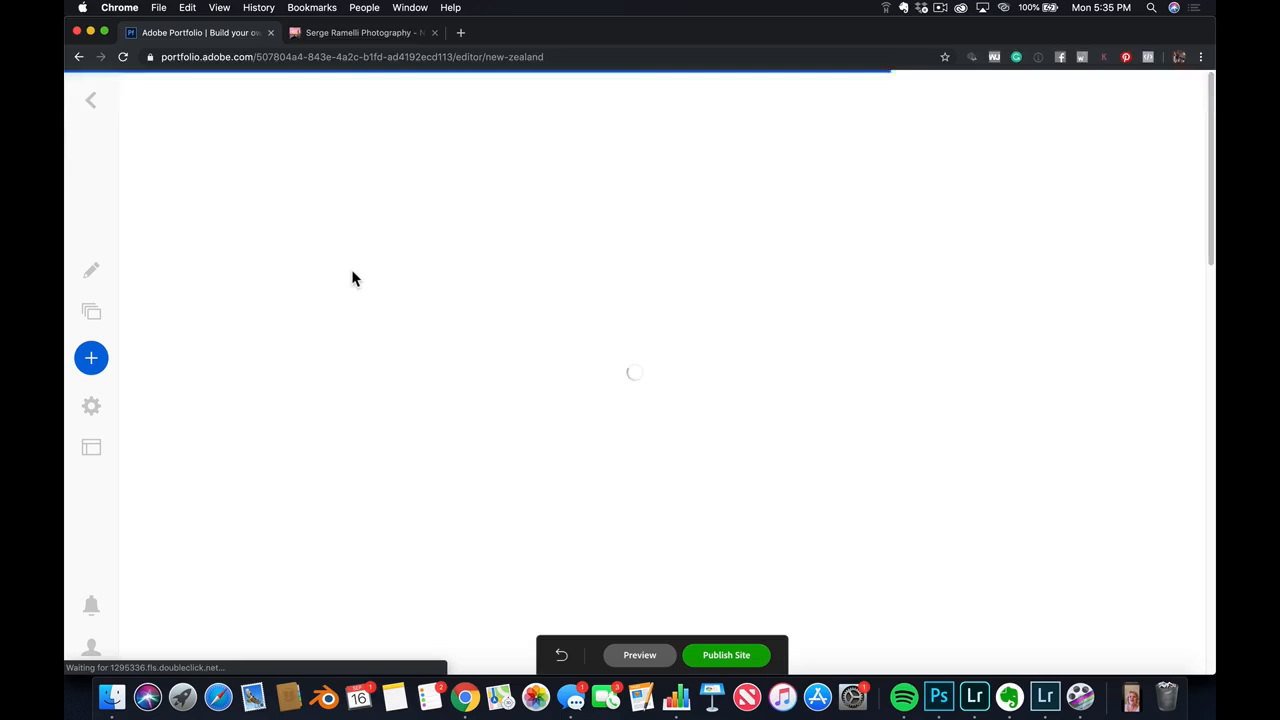
click(350, 272)
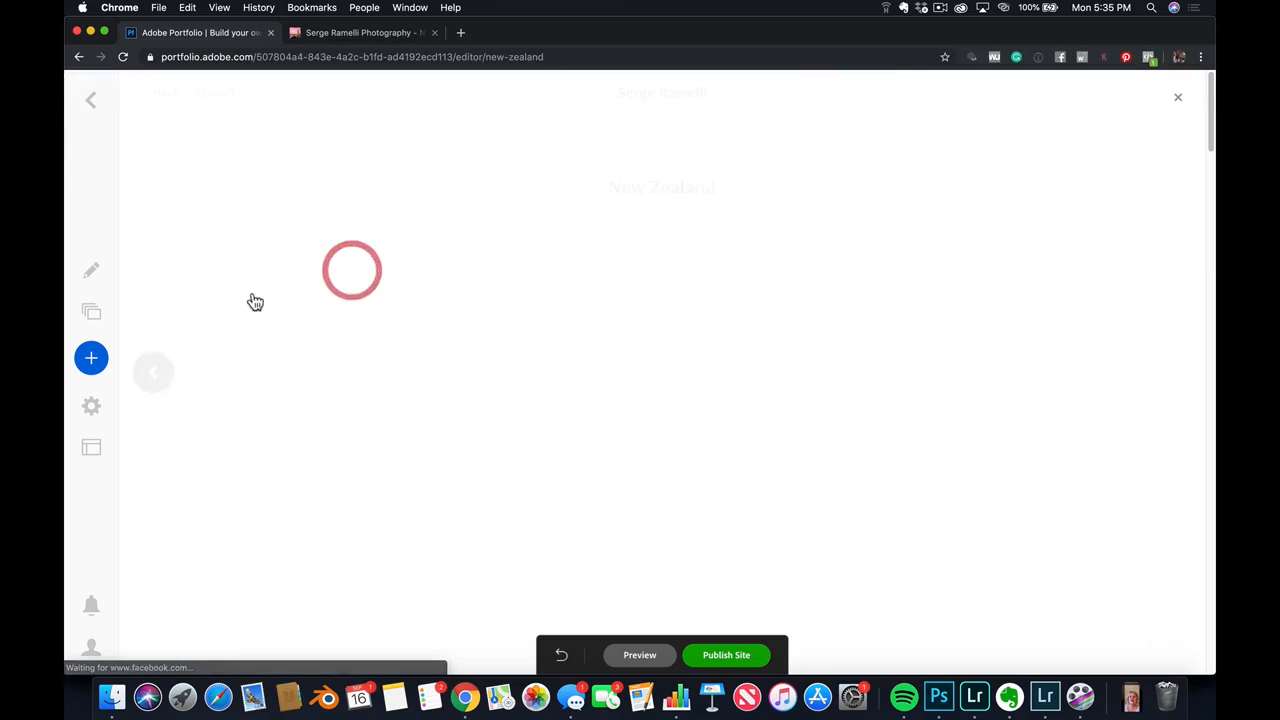
click(97, 313)
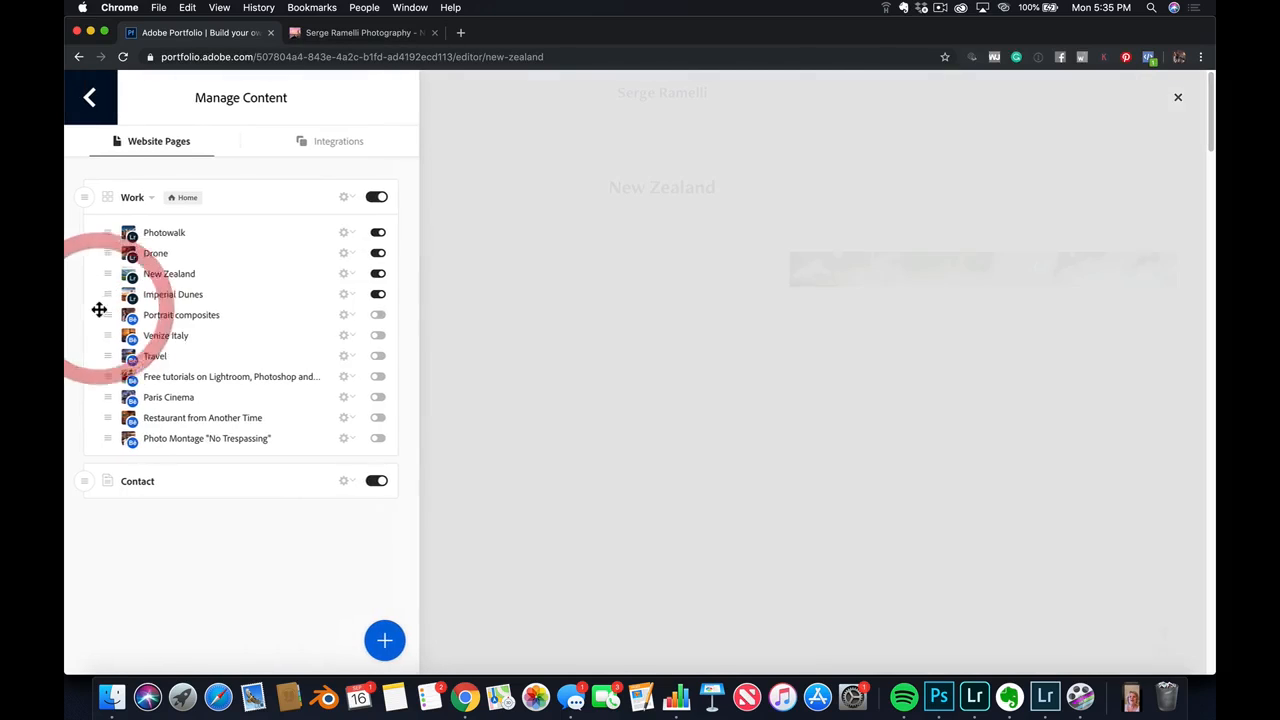
click(347, 275)
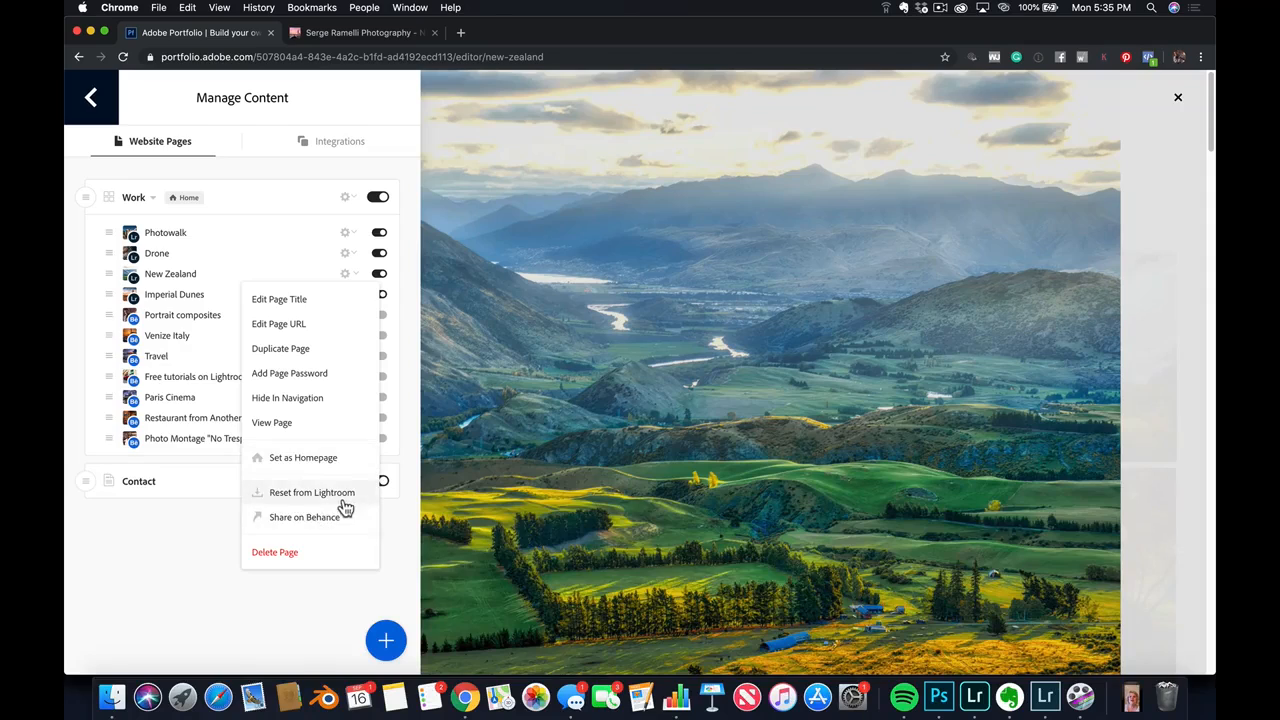
click(340, 496)
click(611, 433)
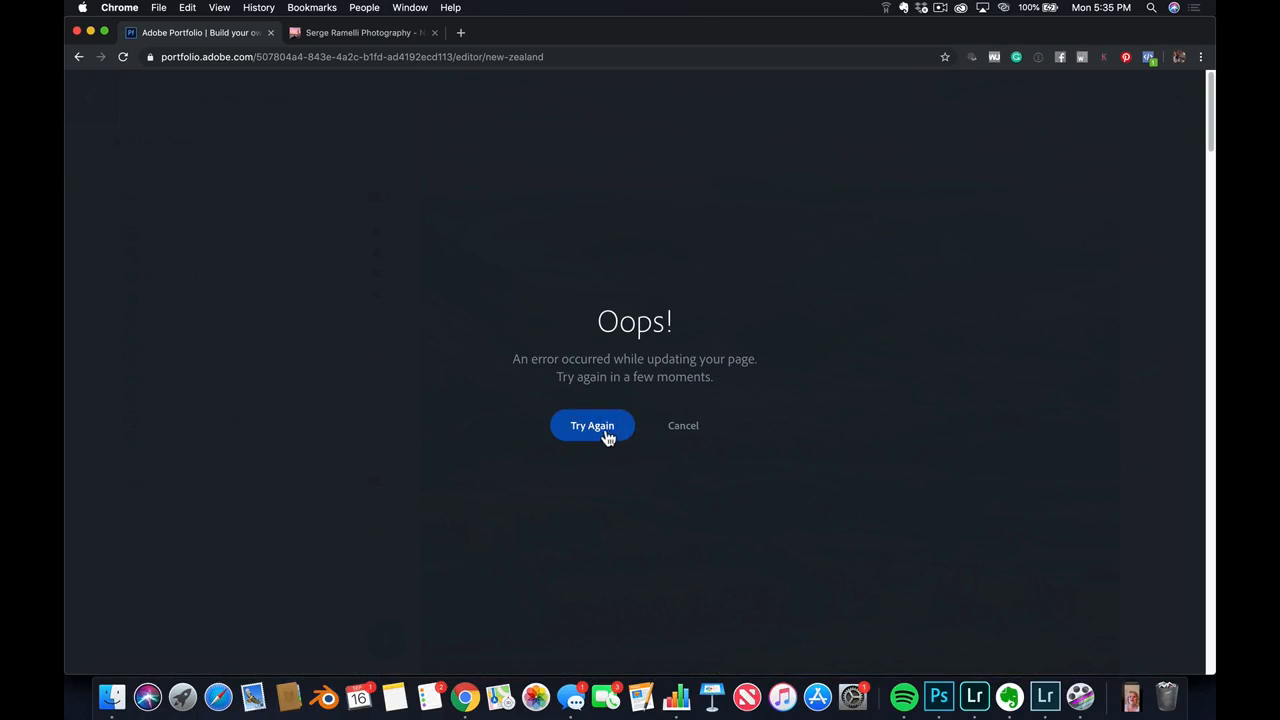
click(672, 429)
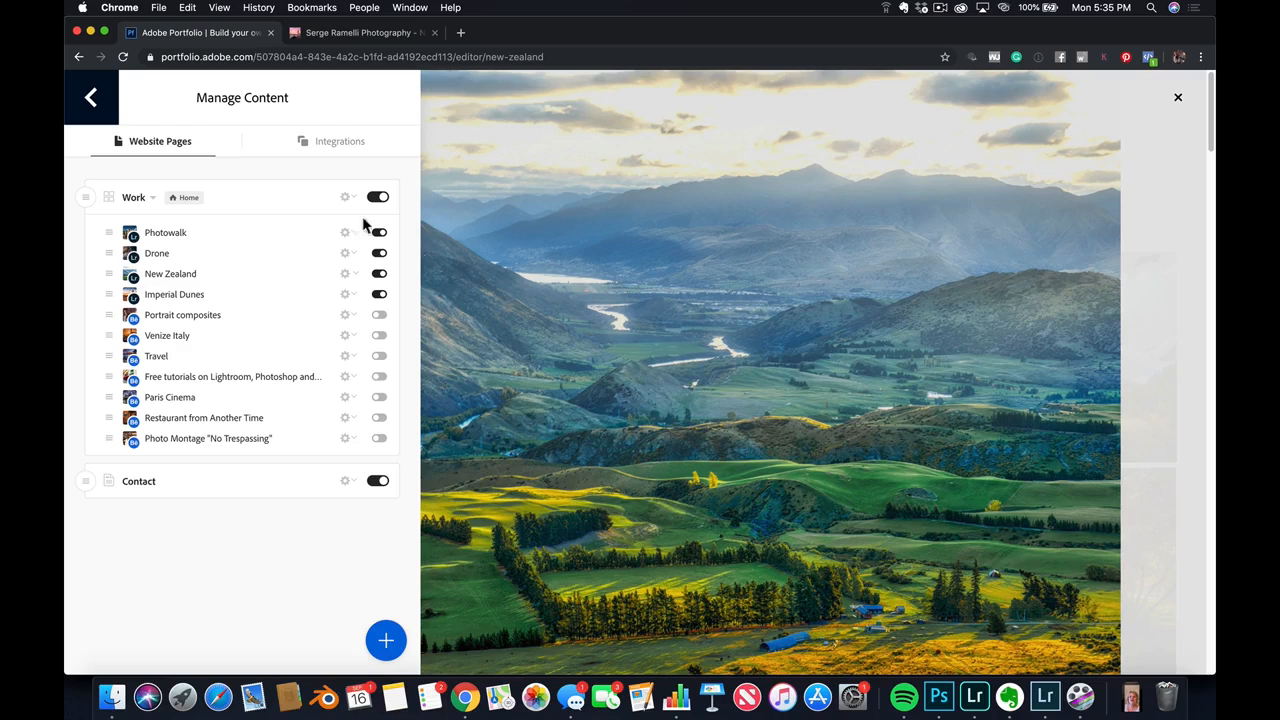
click(95, 100)
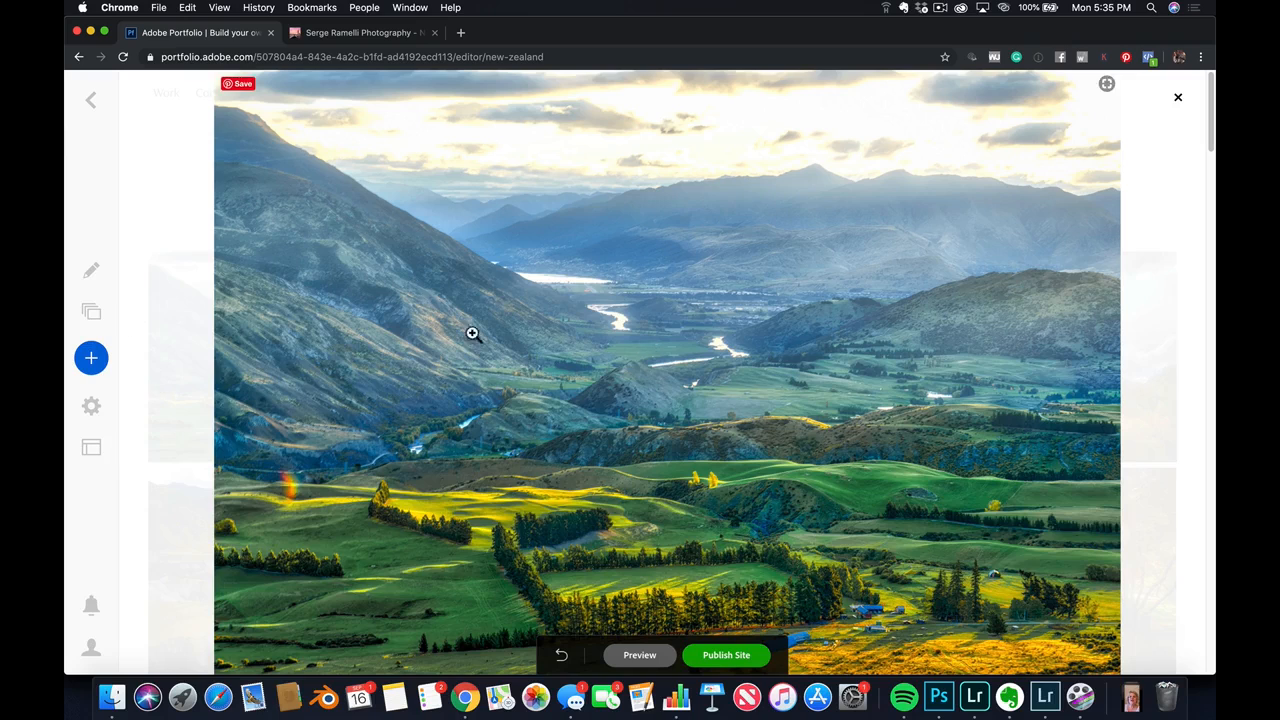
Review the alternative themes available for the site, and go back to the homepage editor without switching
click(92, 456)
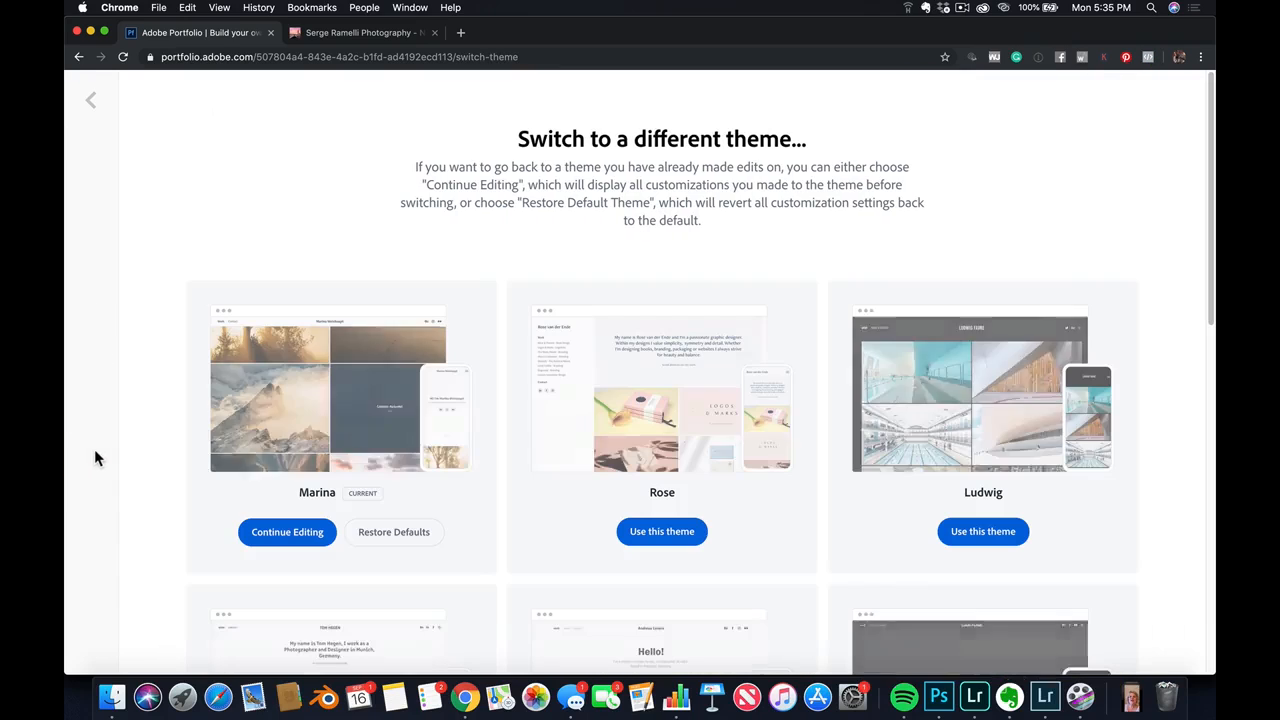
scroll(343, 477, down, 1)
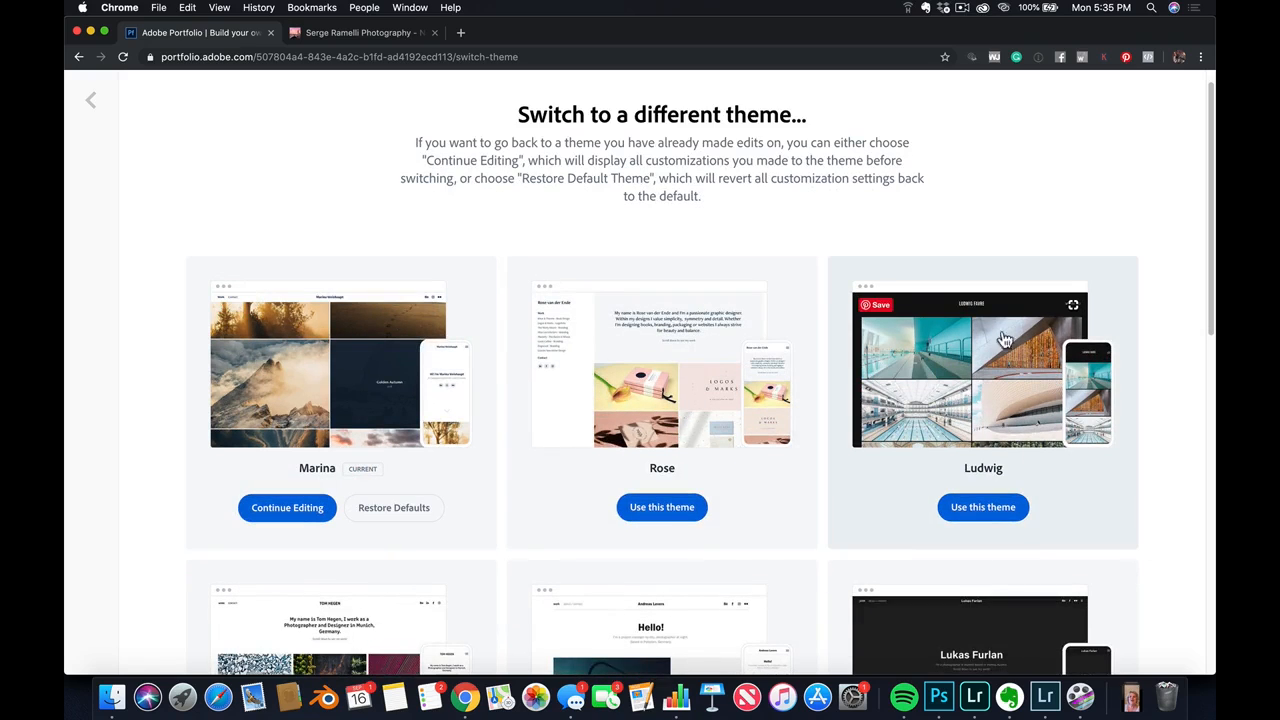
click(95, 97)
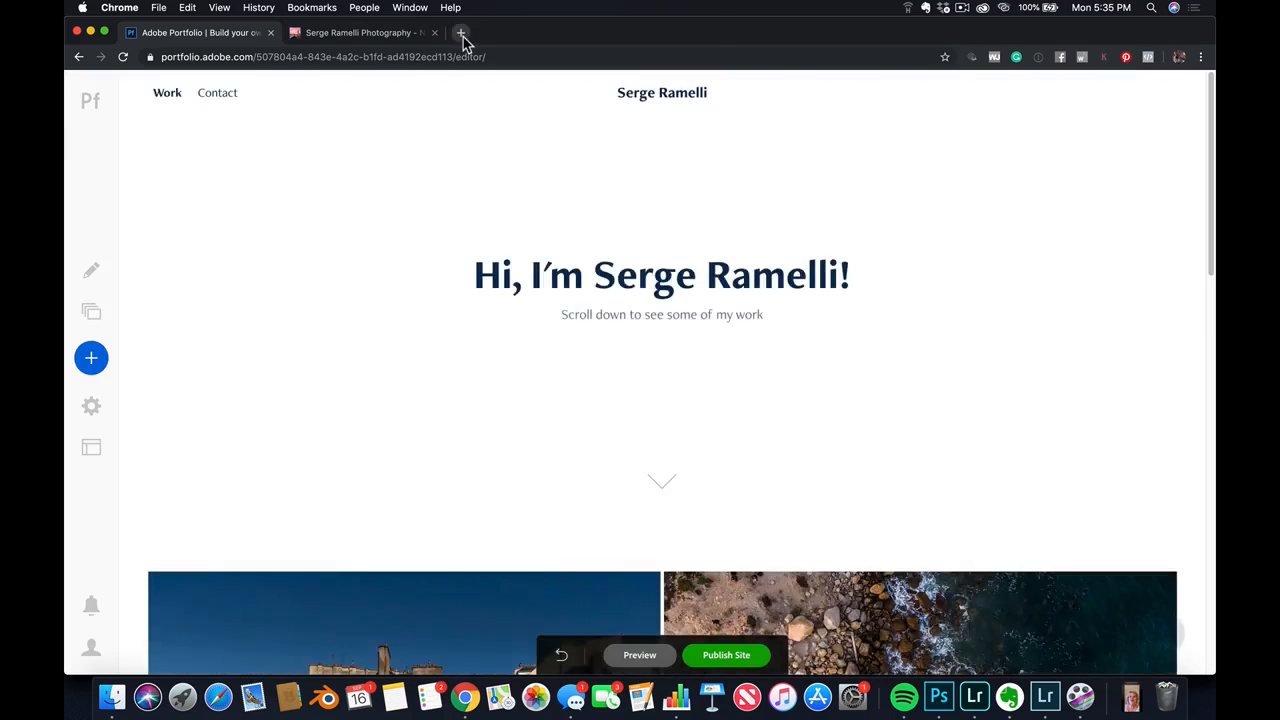
Open photoserge.net in a new browser tab and look through its Paris portfolio
click(460, 33)
text(photoserge.)
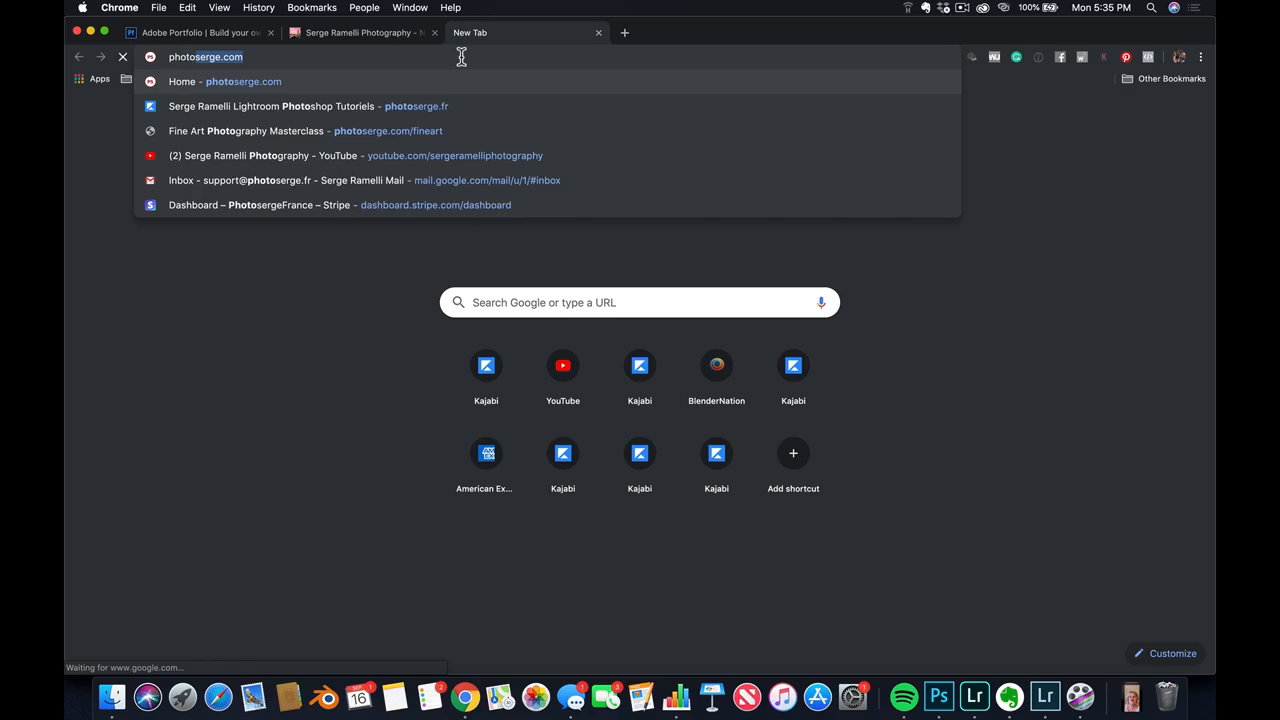
text(net)
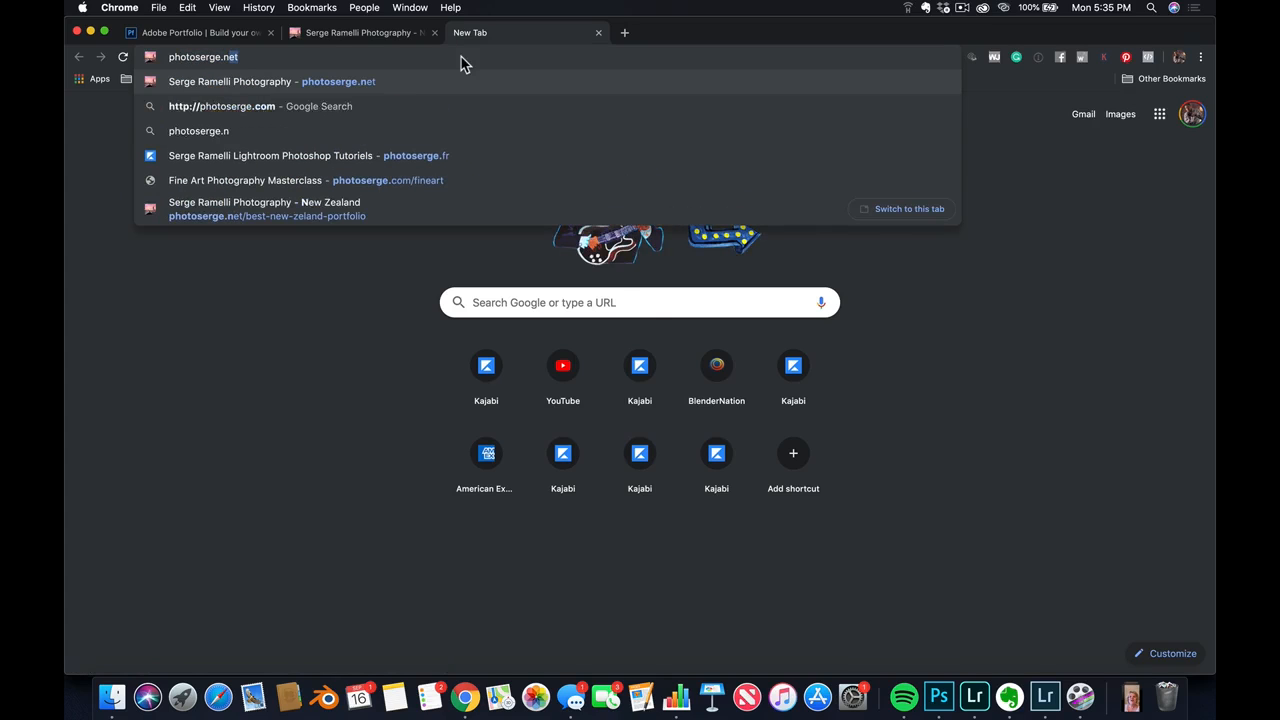
key(Return)
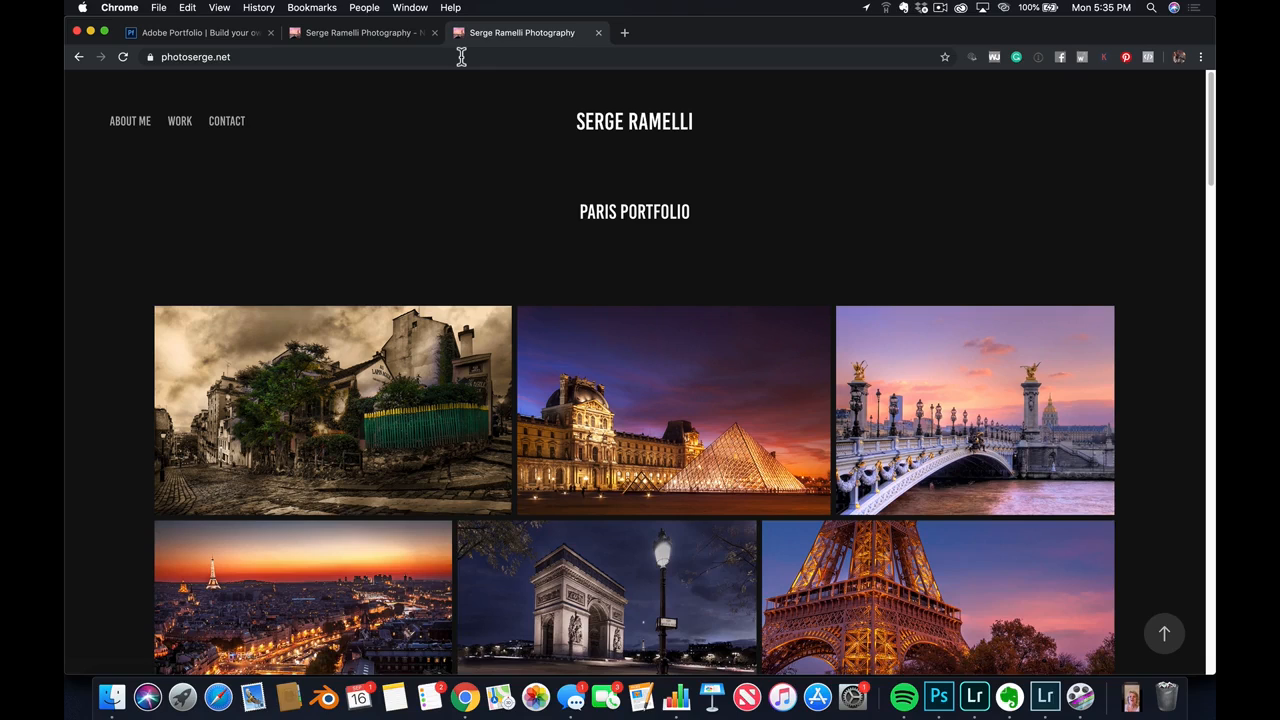
scroll(596, 362, down, 10)
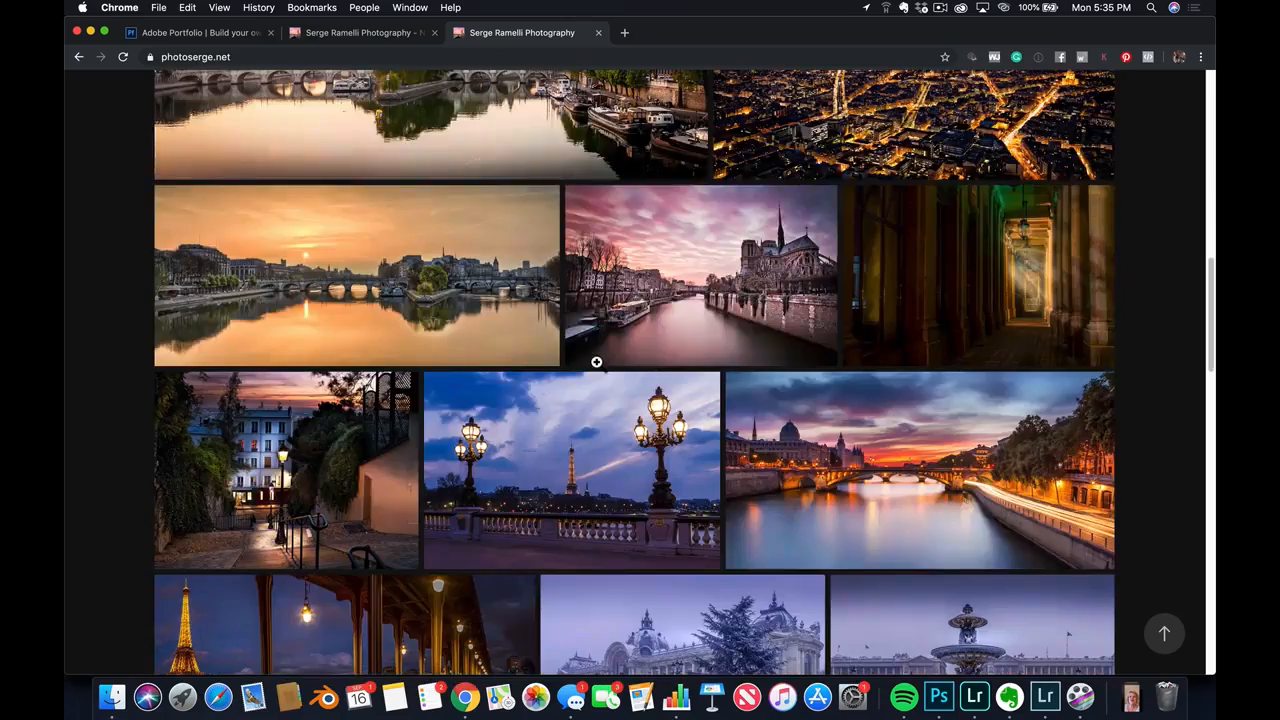
scroll(596, 362, down, 10)
scroll(598, 363, up, 10)
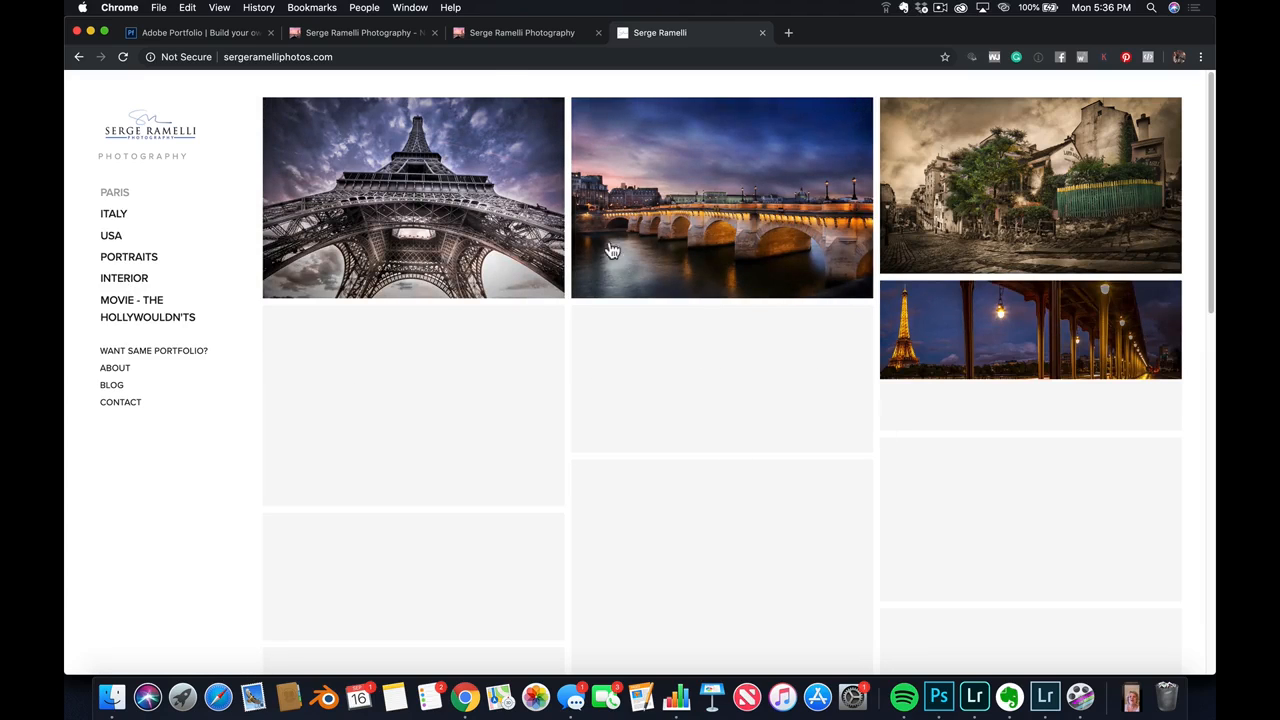
Return from the white three-column portfolio site to photoserge.net and examine the layout of its Paris photos
click(518, 35)
scroll(662, 465, up, 15)
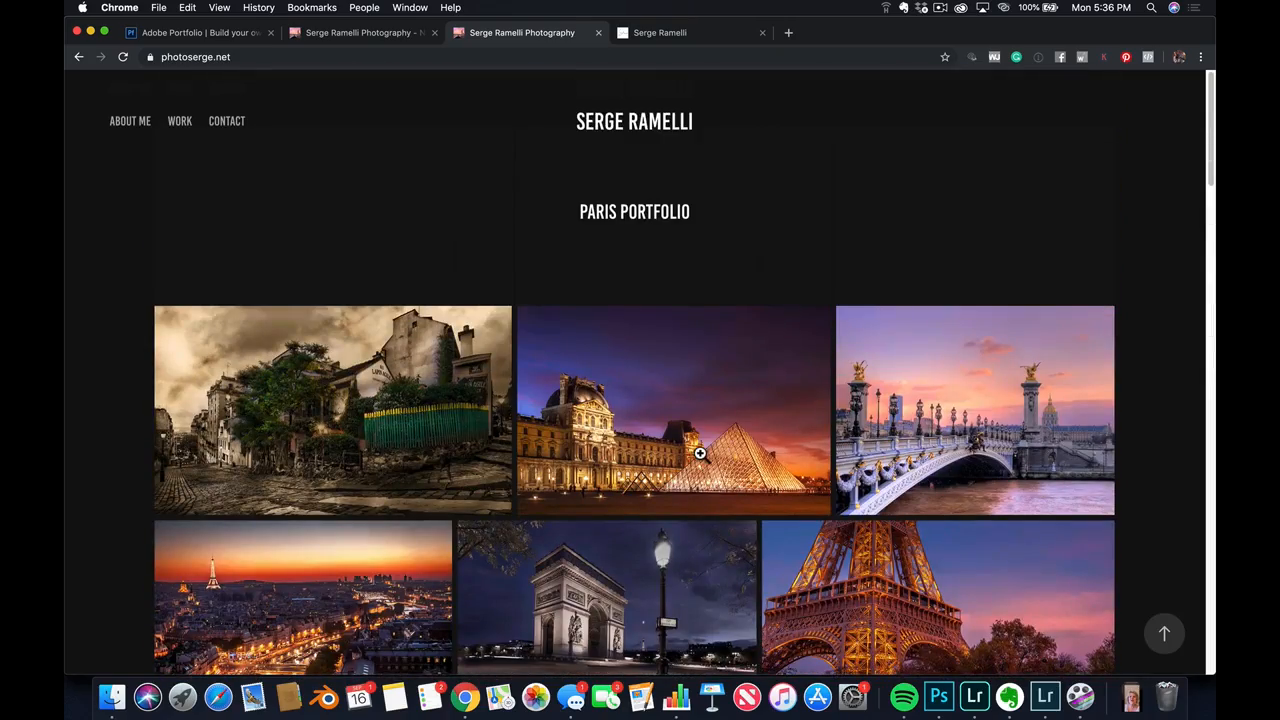
scroll(697, 380, down, 10)
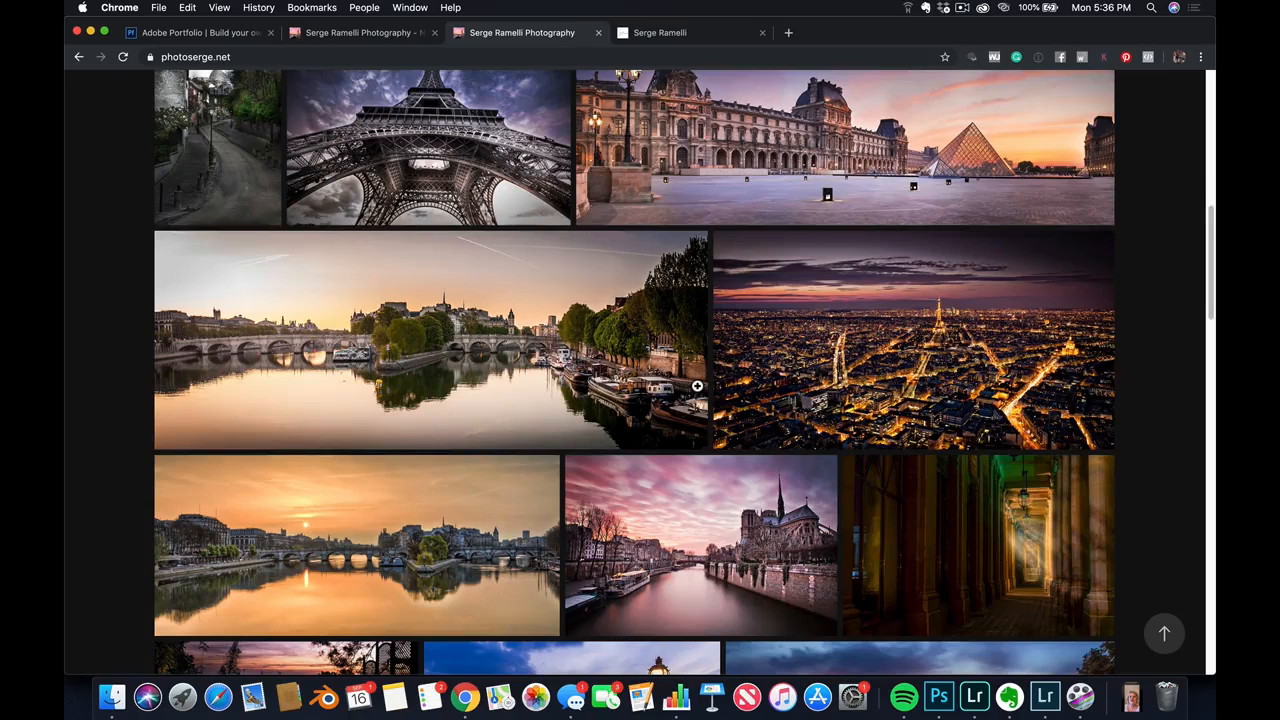
scroll(697, 385, down, 1)
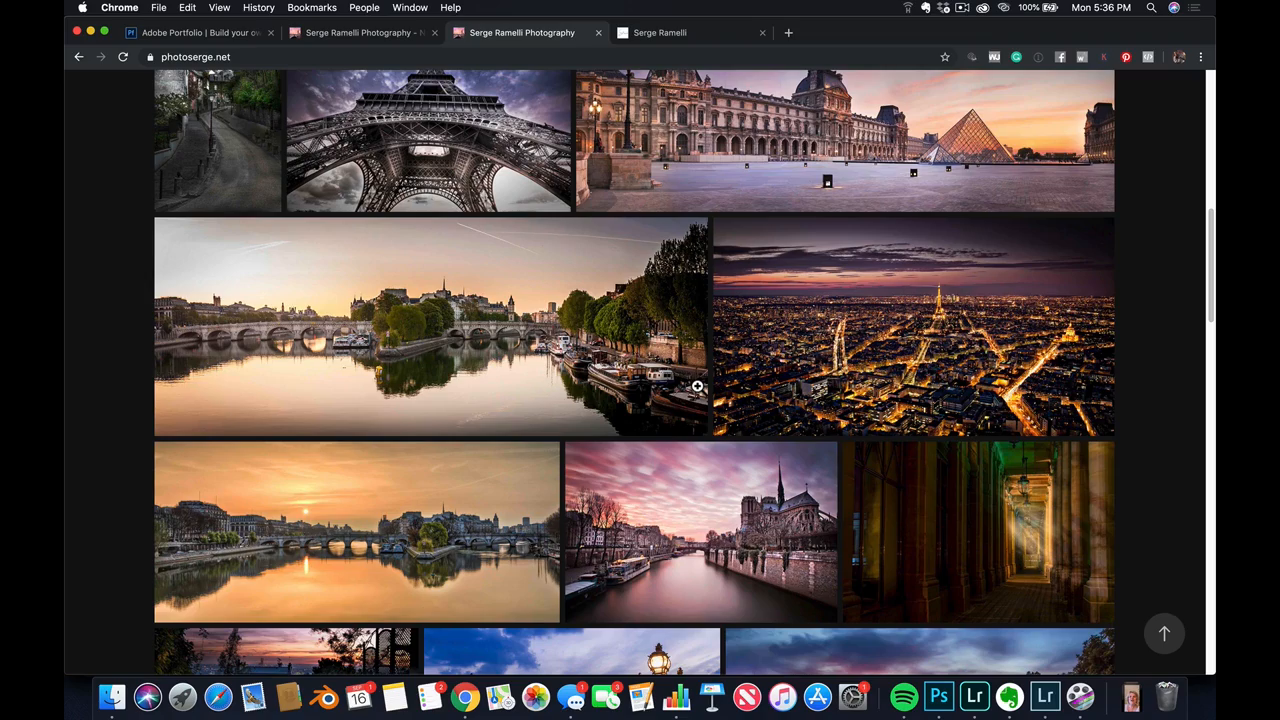
scroll(741, 372, down, 3)
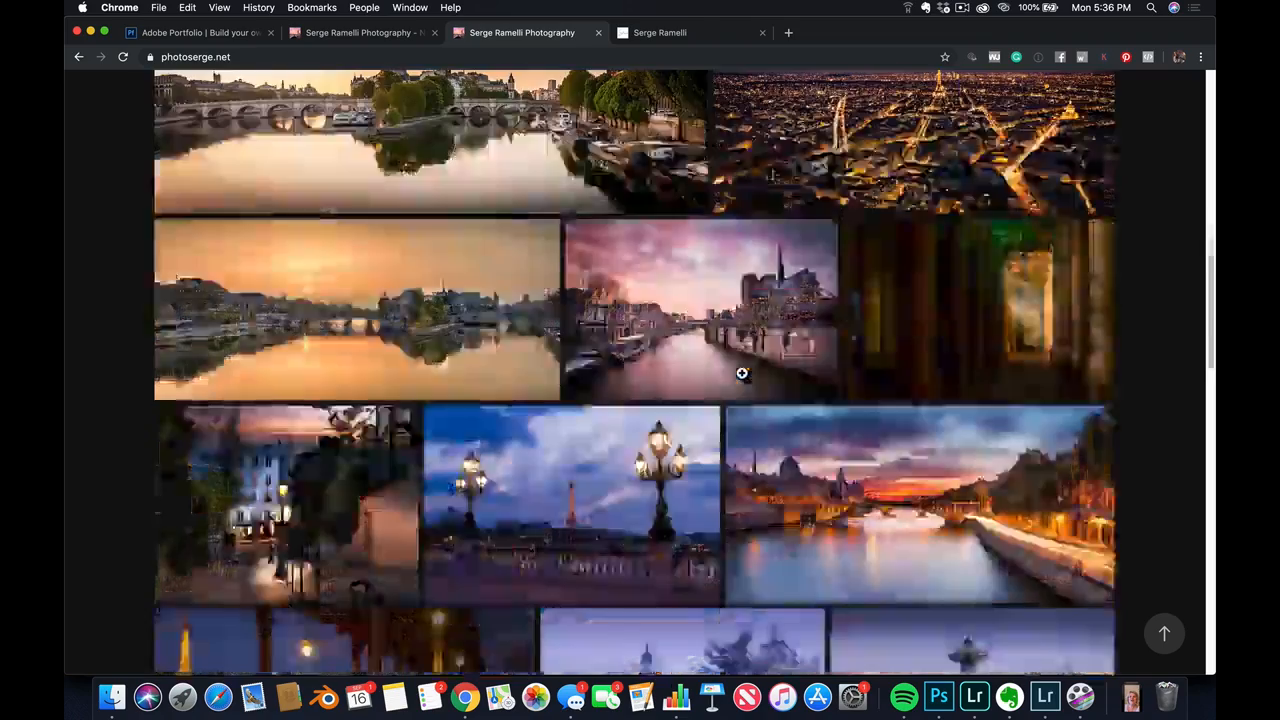
scroll(741, 373, up, 10)
scroll(741, 373, up, 4)
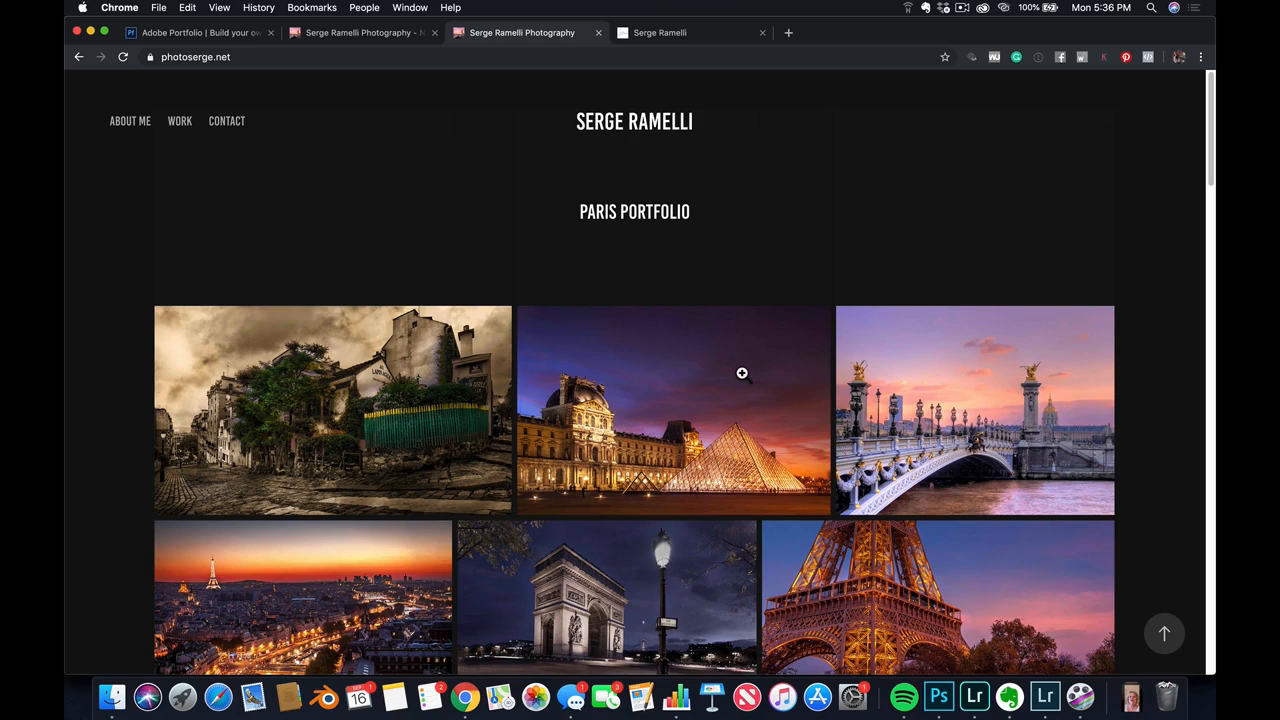
Compare the white portfolio site's Paris gallery with the one on photoserge.net, and look further through the latter's photos
click(711, 36)
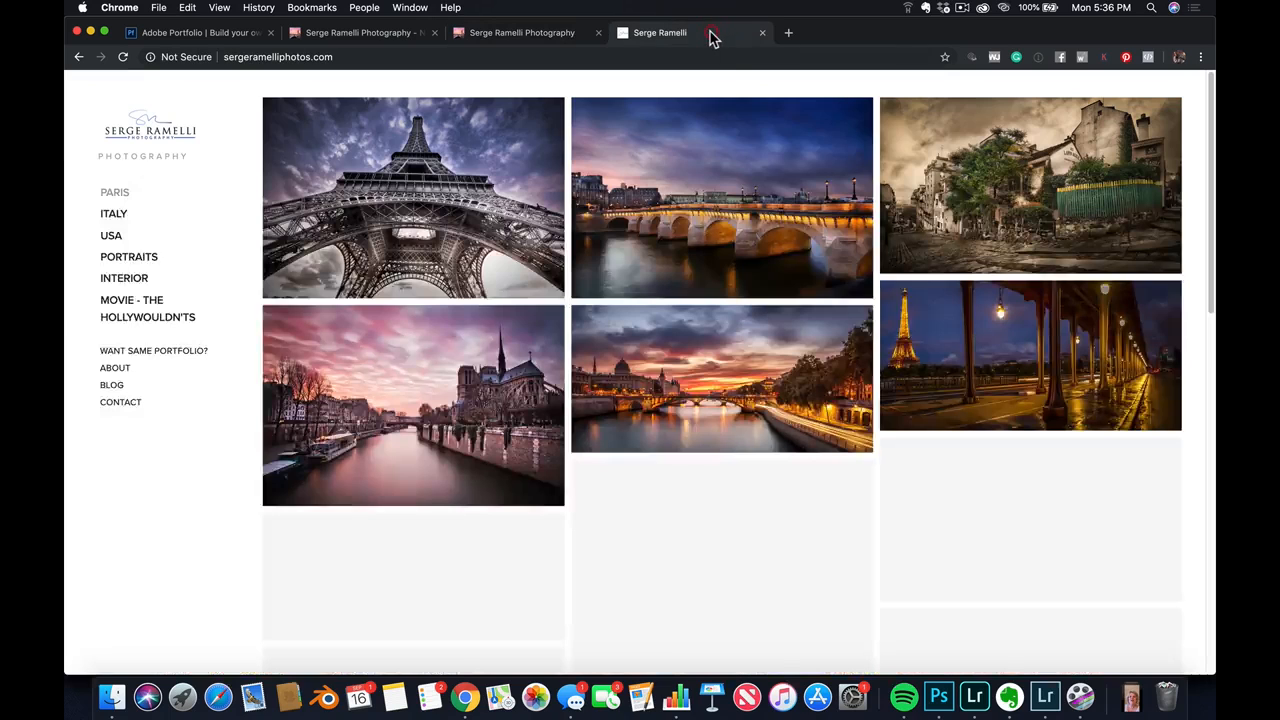
click(560, 35)
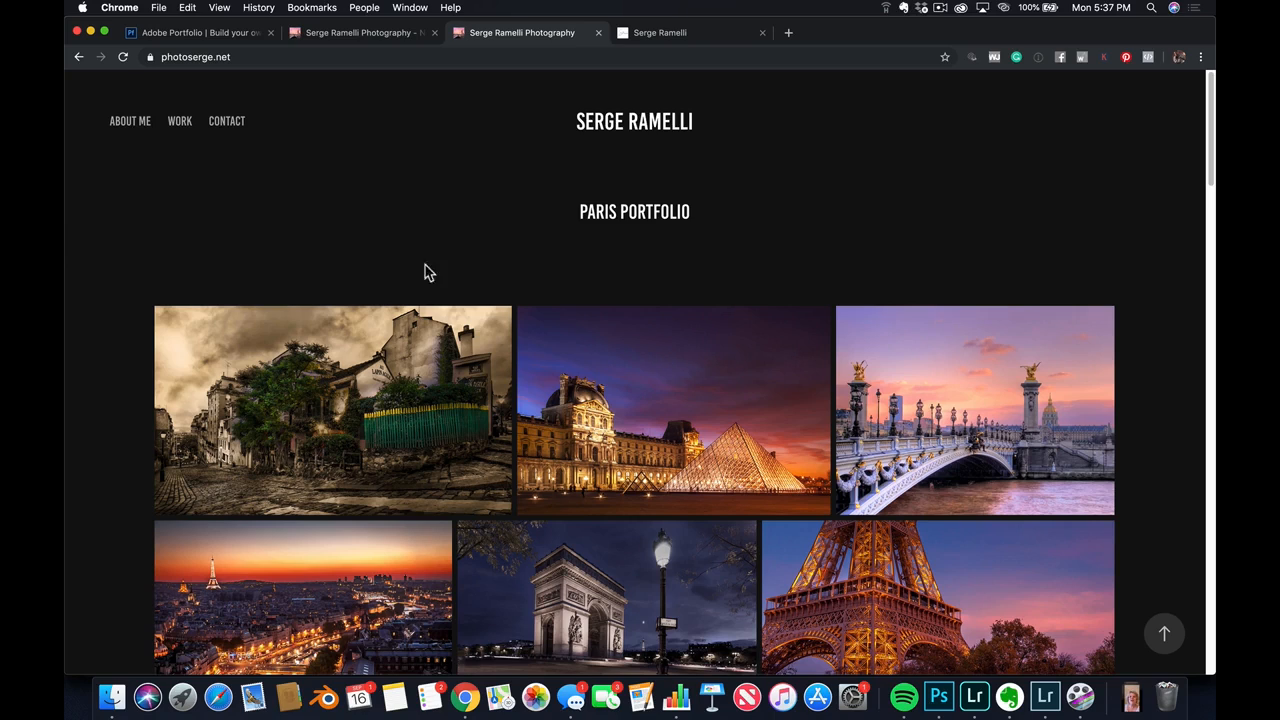
scroll(733, 387, down, 6)
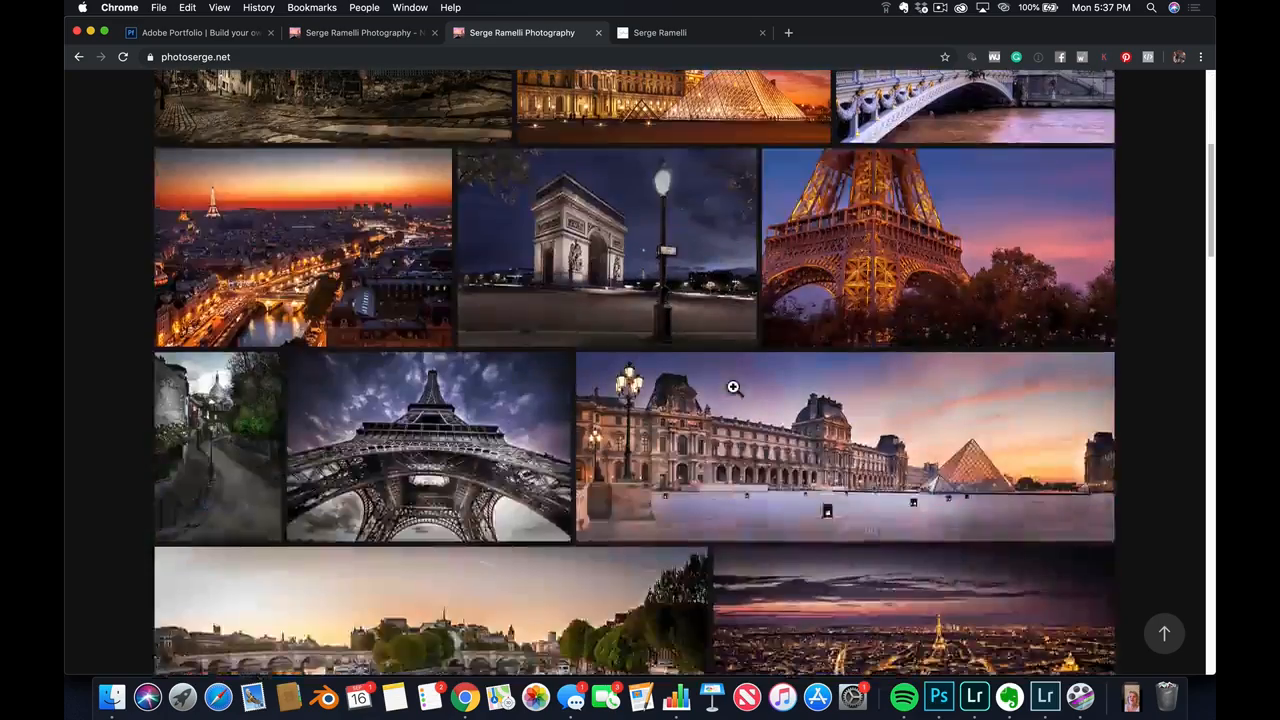
scroll(733, 387, down, 2)
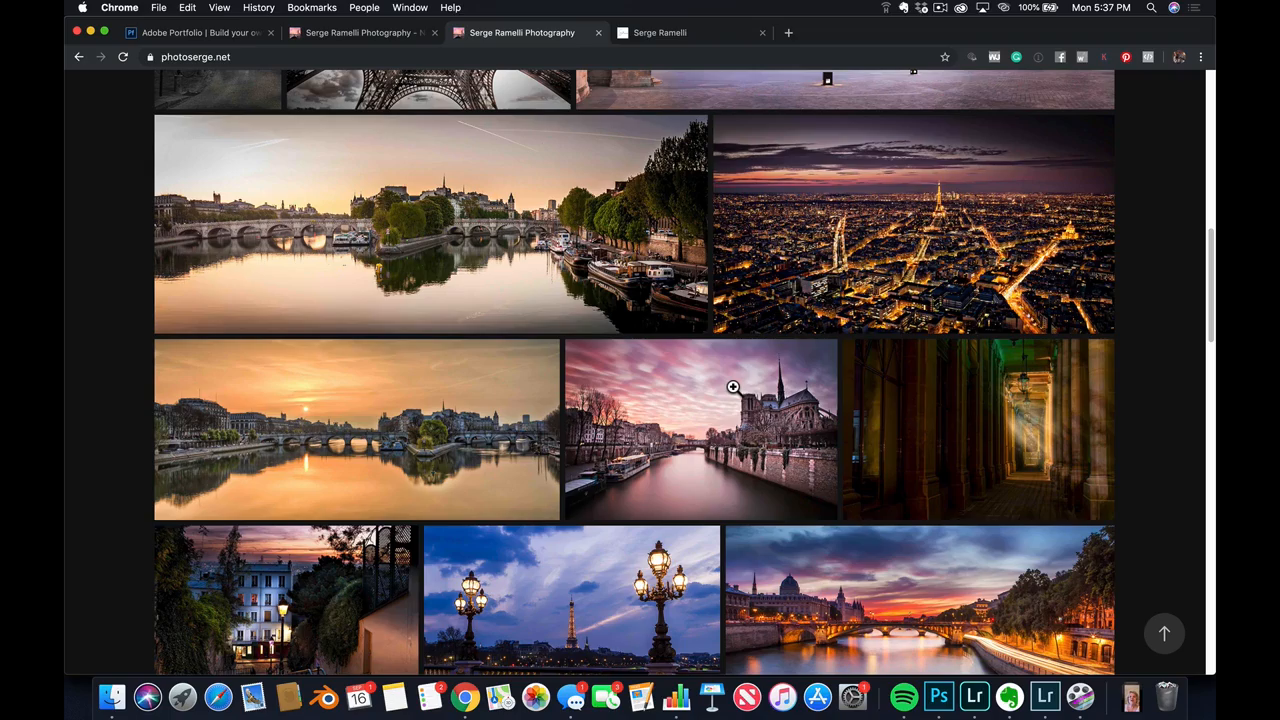
scroll(767, 392, down, 15)
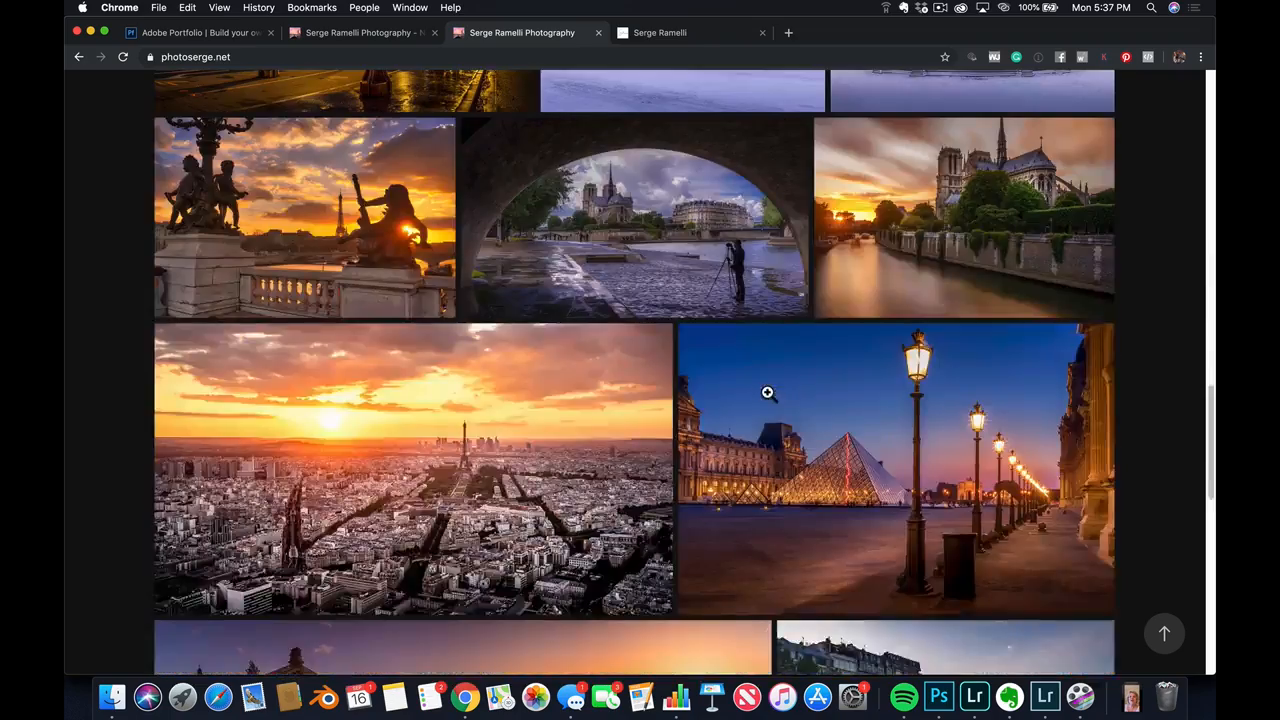
scroll(767, 392, up, 20)
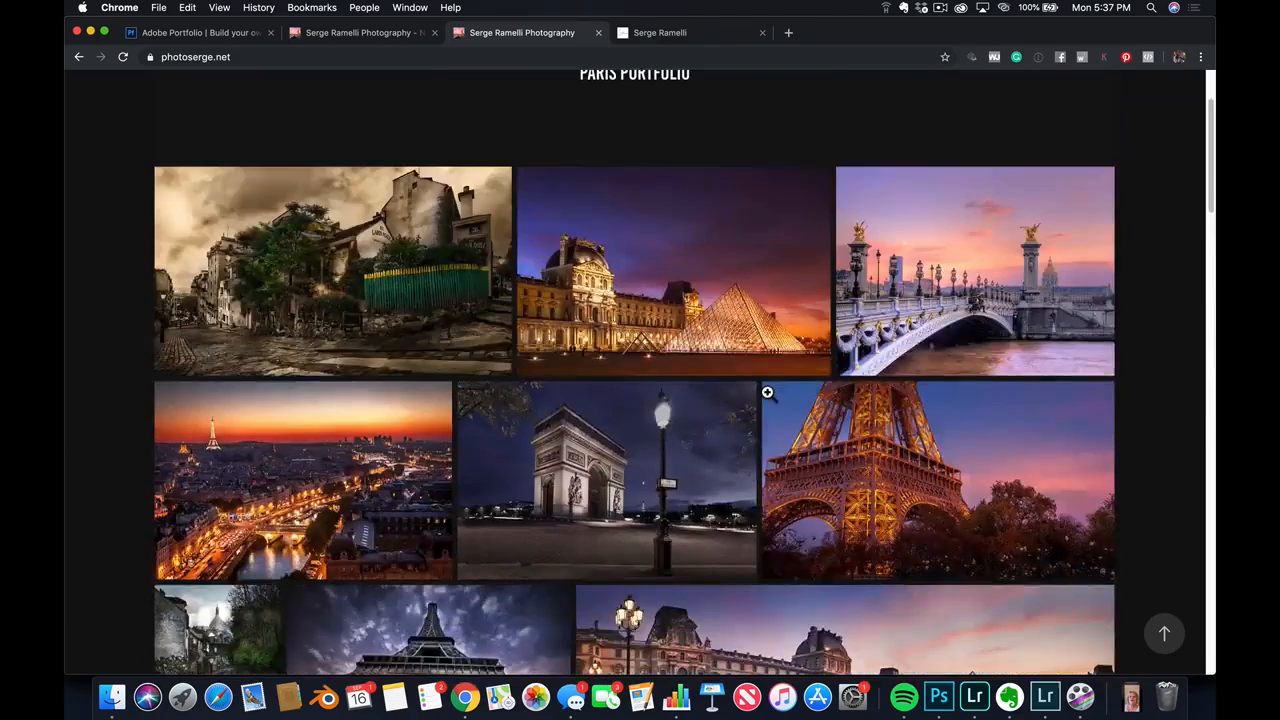